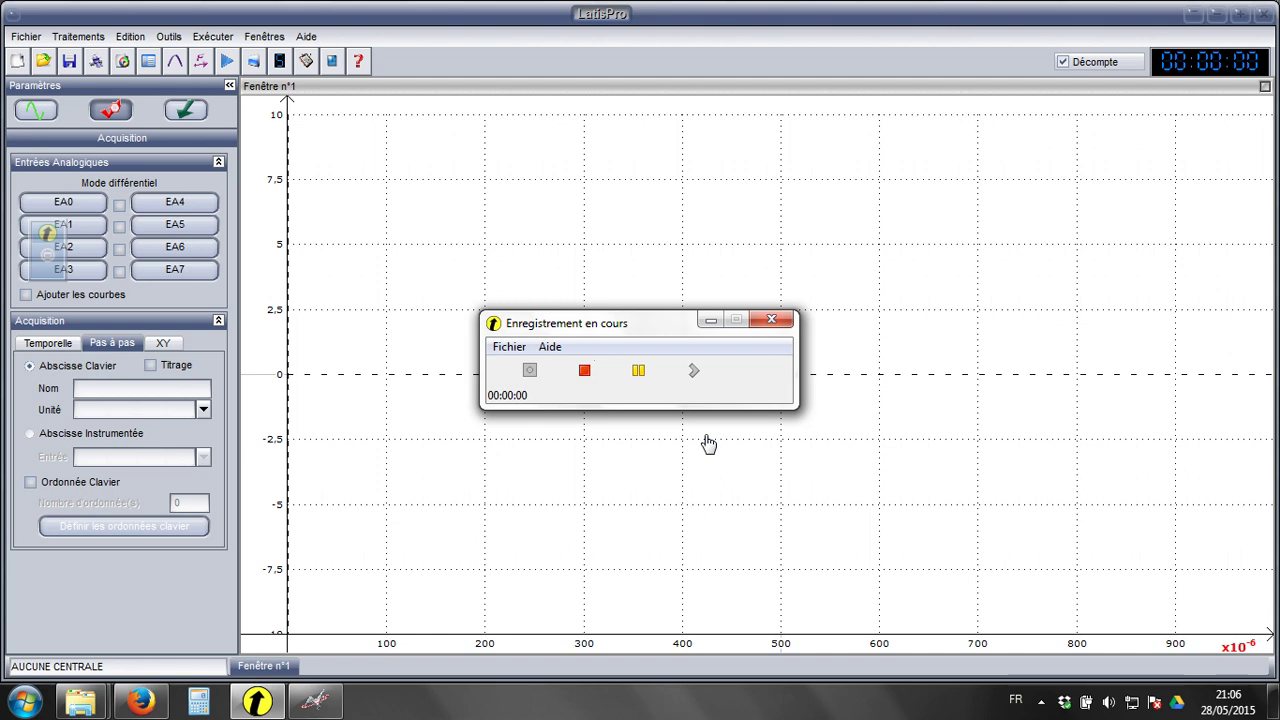
Open the video sequence analysis tool (Analyse de séquences vidéos)
{"action": "left_click", "coordinate": [710, 320]}
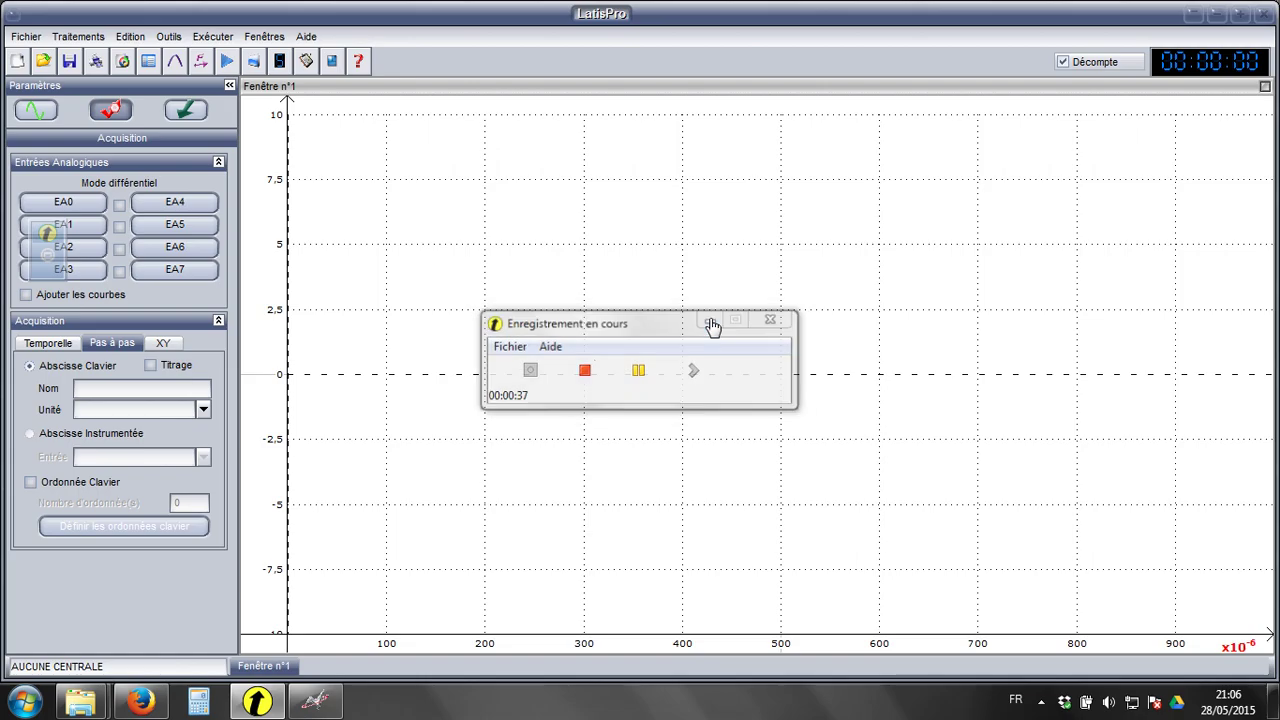
{"action": "left_click", "coordinate": [95, 45]}
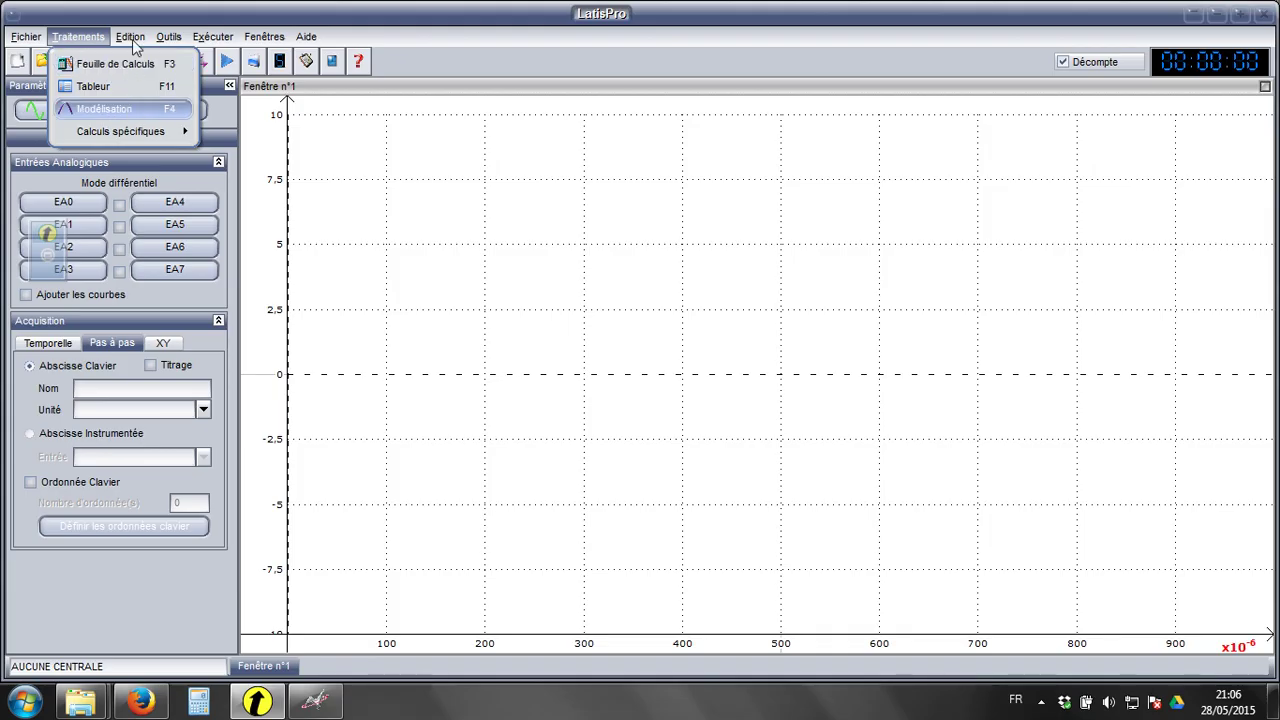
{"action": "mouse_move", "coordinate": [133, 40]}
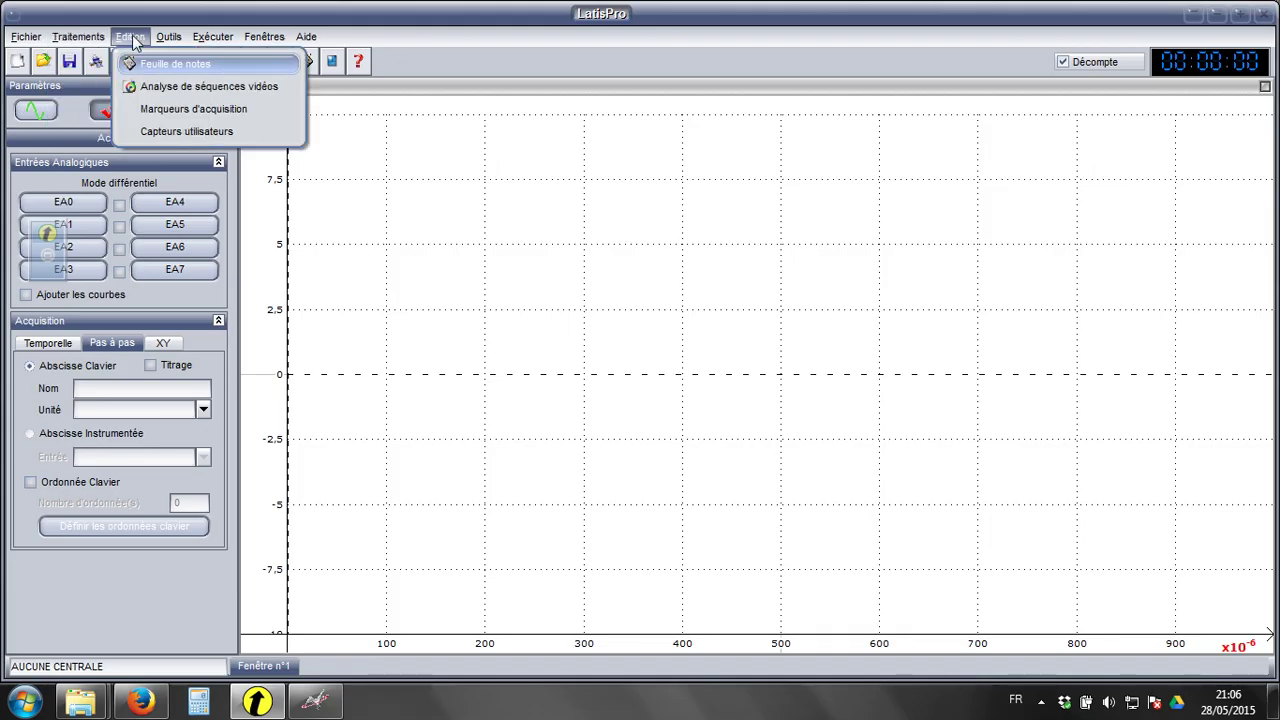
{"action": "left_click", "coordinate": [165, 87]}
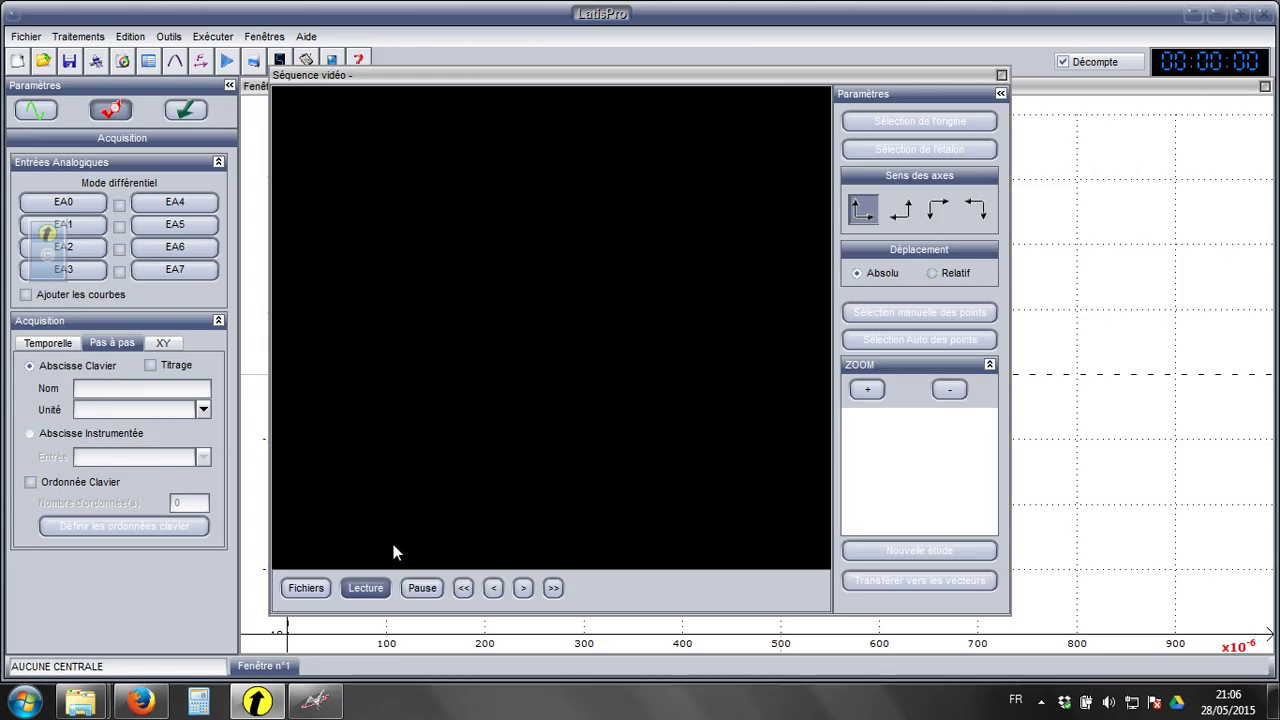
Load the video T2_Chap10_Act3_Chute parabolique_vidéo2.avi from the Bureau folder into the video sequence window
{"action": "left_click", "coordinate": [307, 588]}
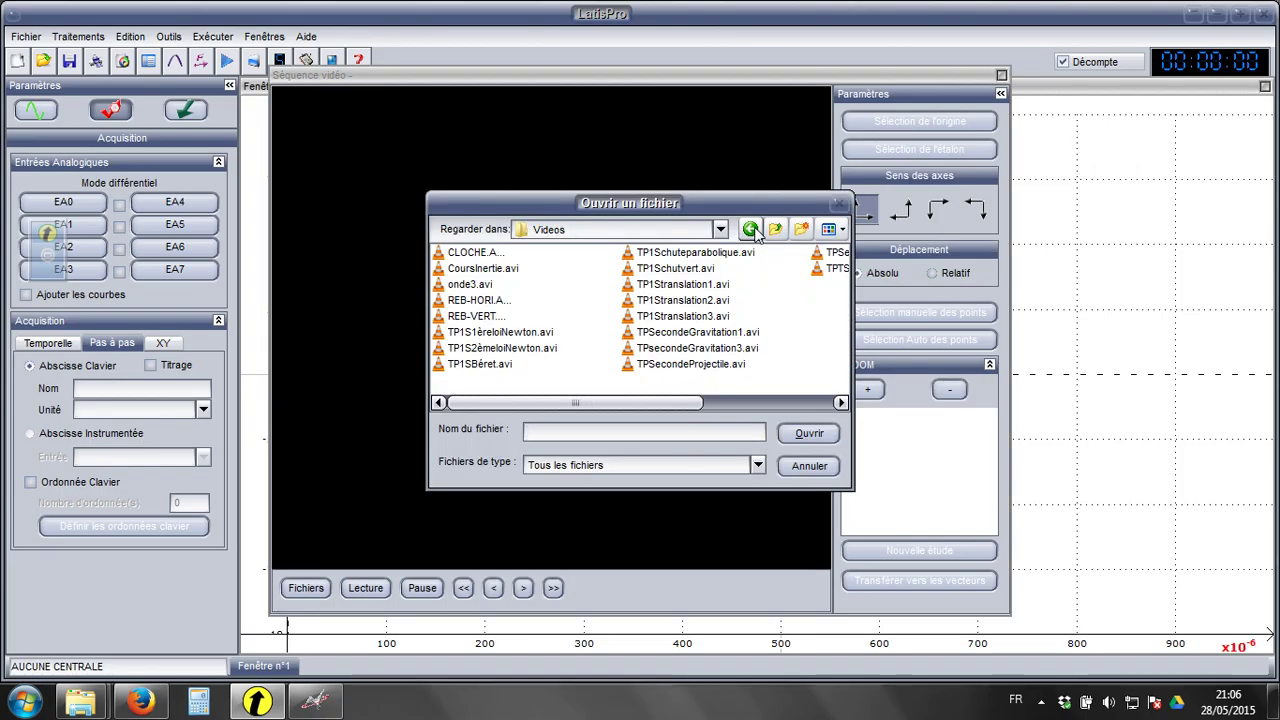
{"action": "left_click", "coordinate": [720, 229]}
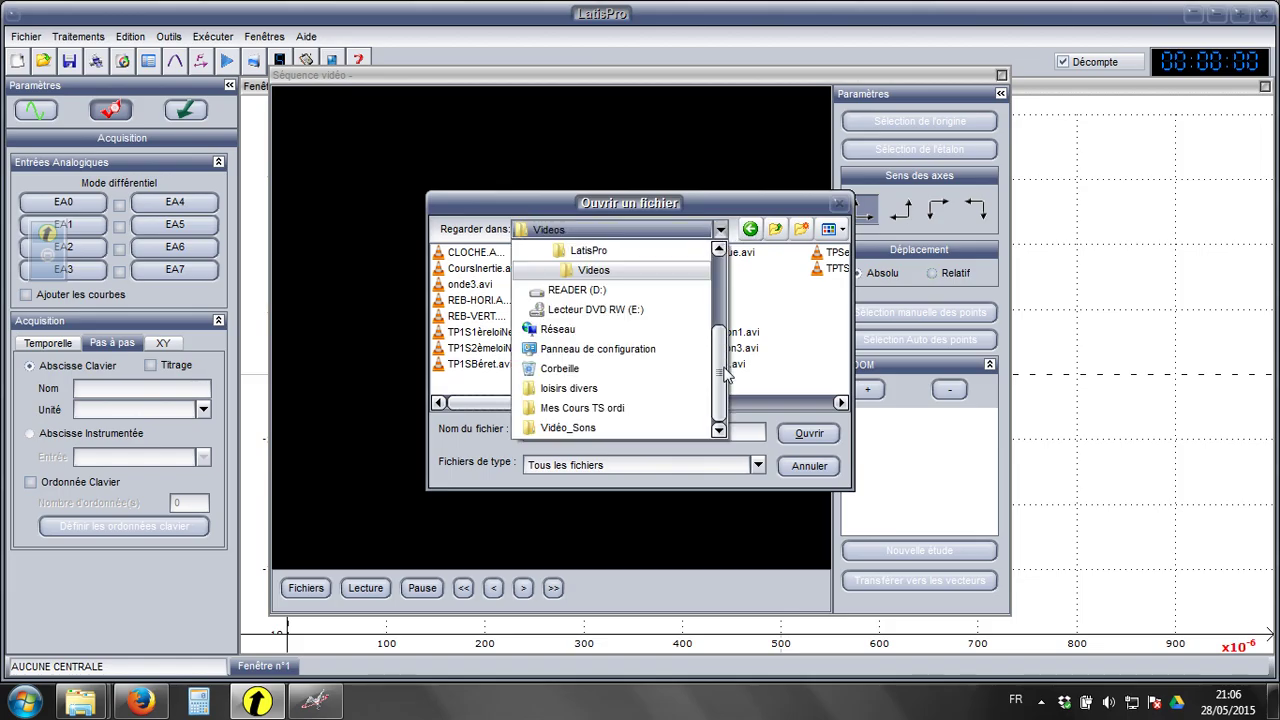
{"action": "left_click_drag", "start_coordinate": [726, 372], "coordinate": [733, 258]}
{"action": "left_click", "coordinate": [540, 252]}
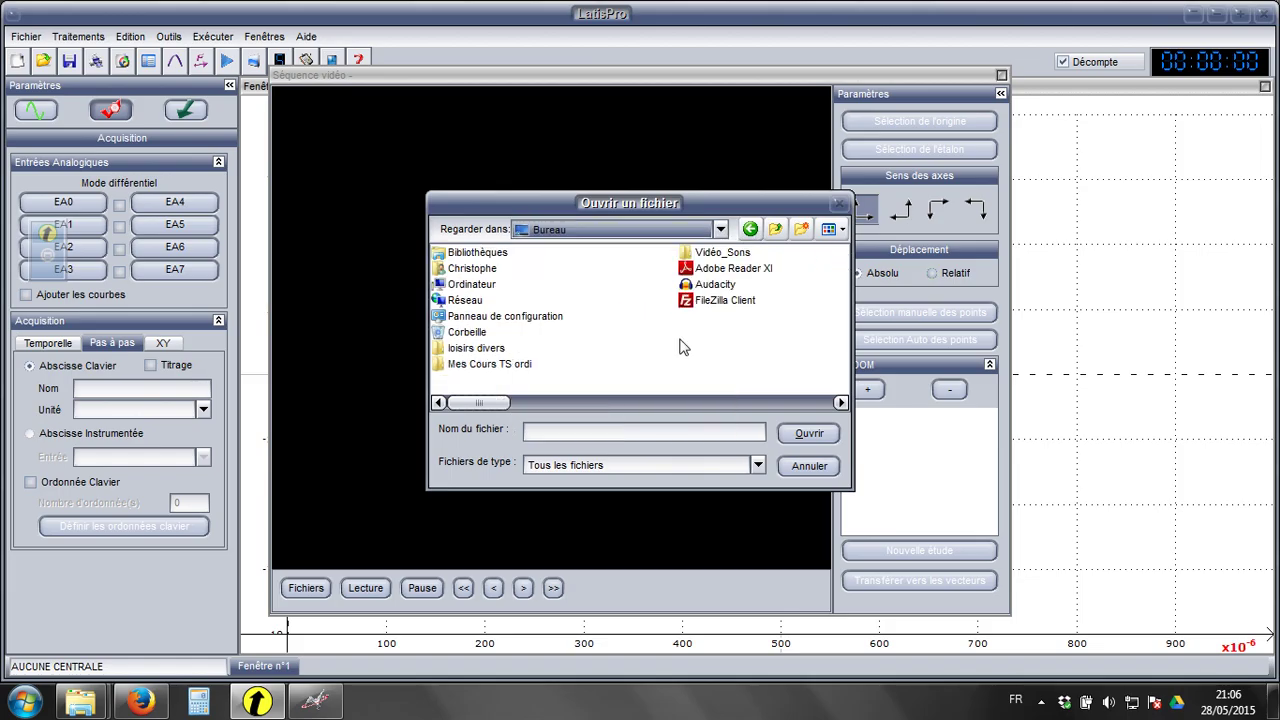
{"action": "left_click_drag", "start_coordinate": [472, 403], "coordinate": [545, 403]}
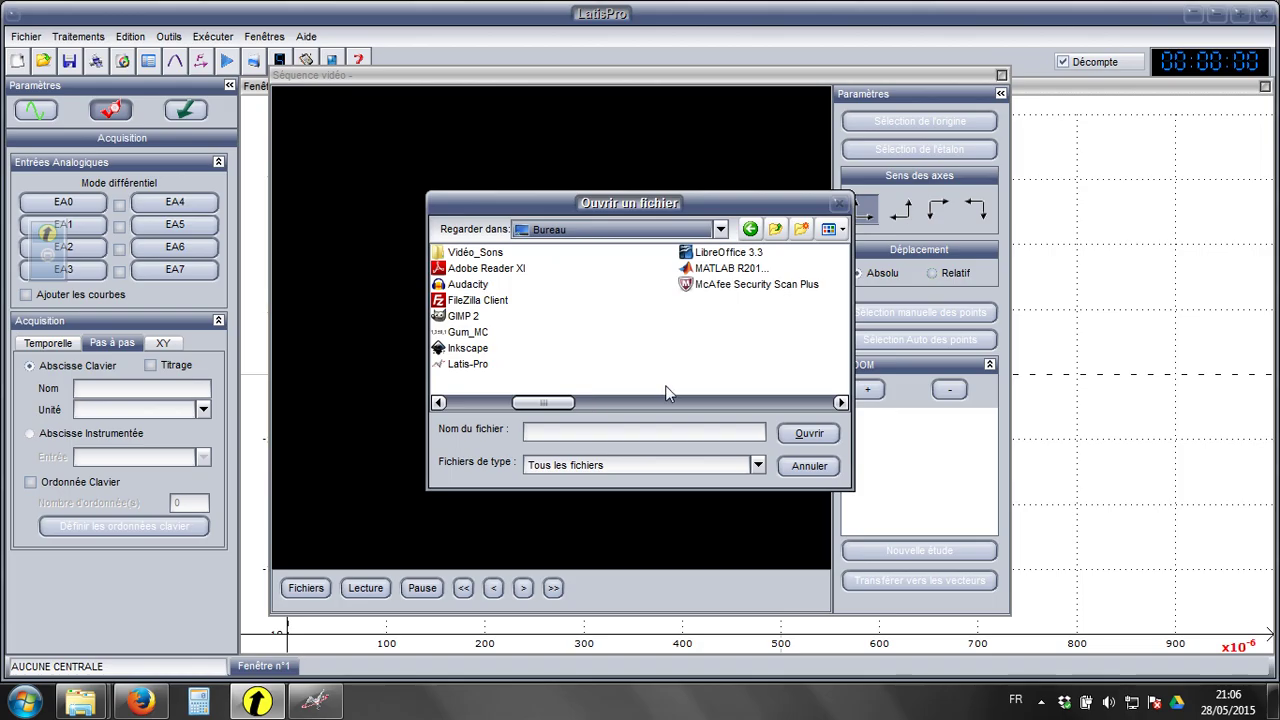
{"action": "scroll", "coordinate": [750, 375], "scroll_direction": "down", "scroll_amount": 5}
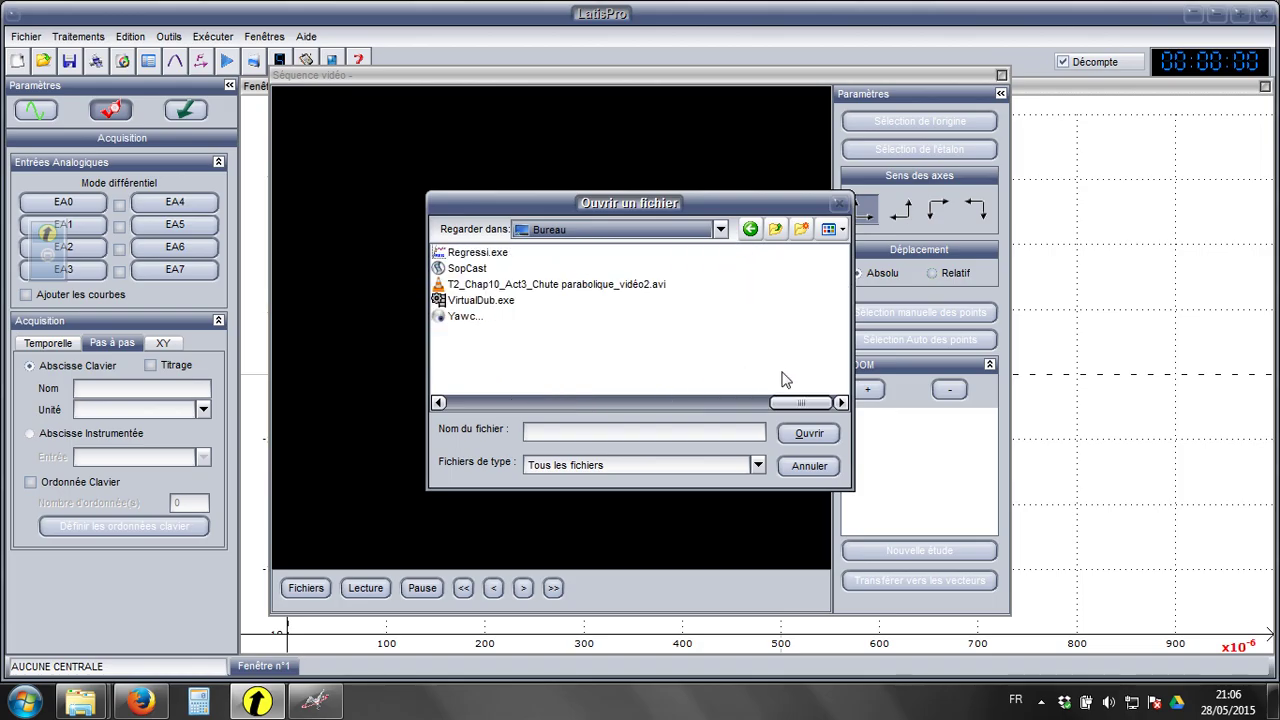
{"action": "double_click", "coordinate": [604, 286]}
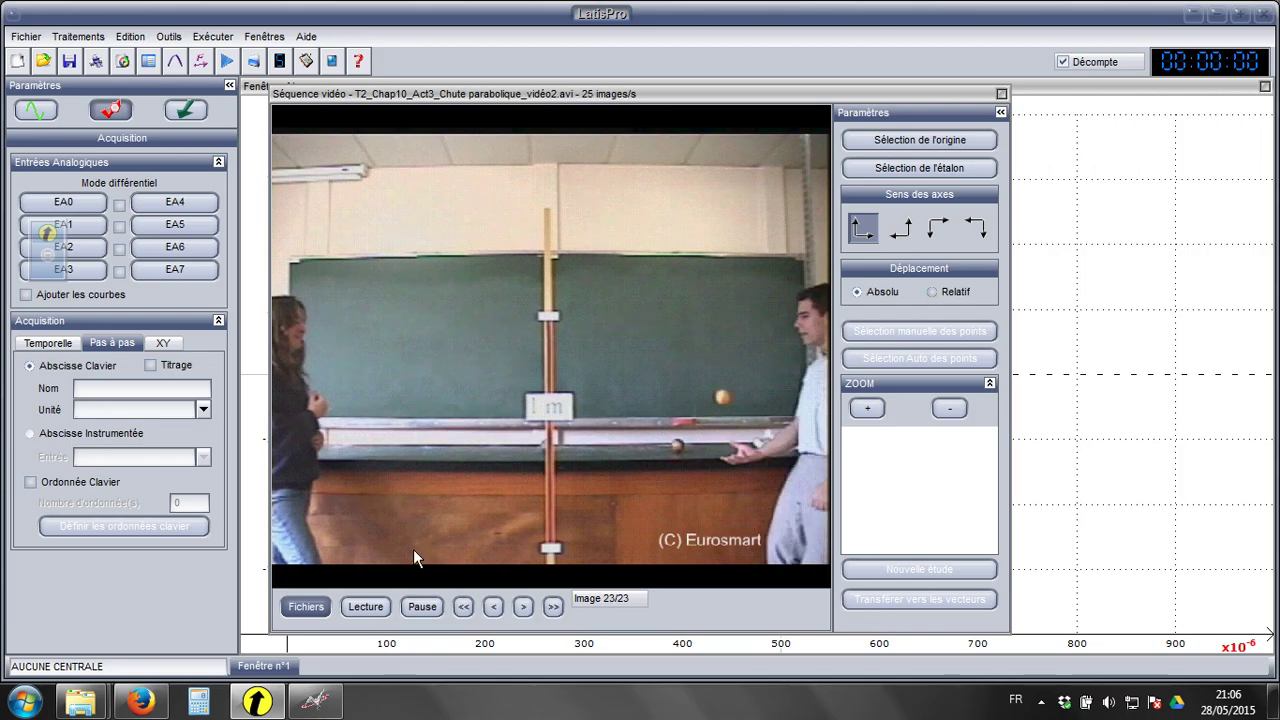
Play the ball-throw video from its first image and rewind it to the start
{"action": "left_click", "coordinate": [464, 607]}
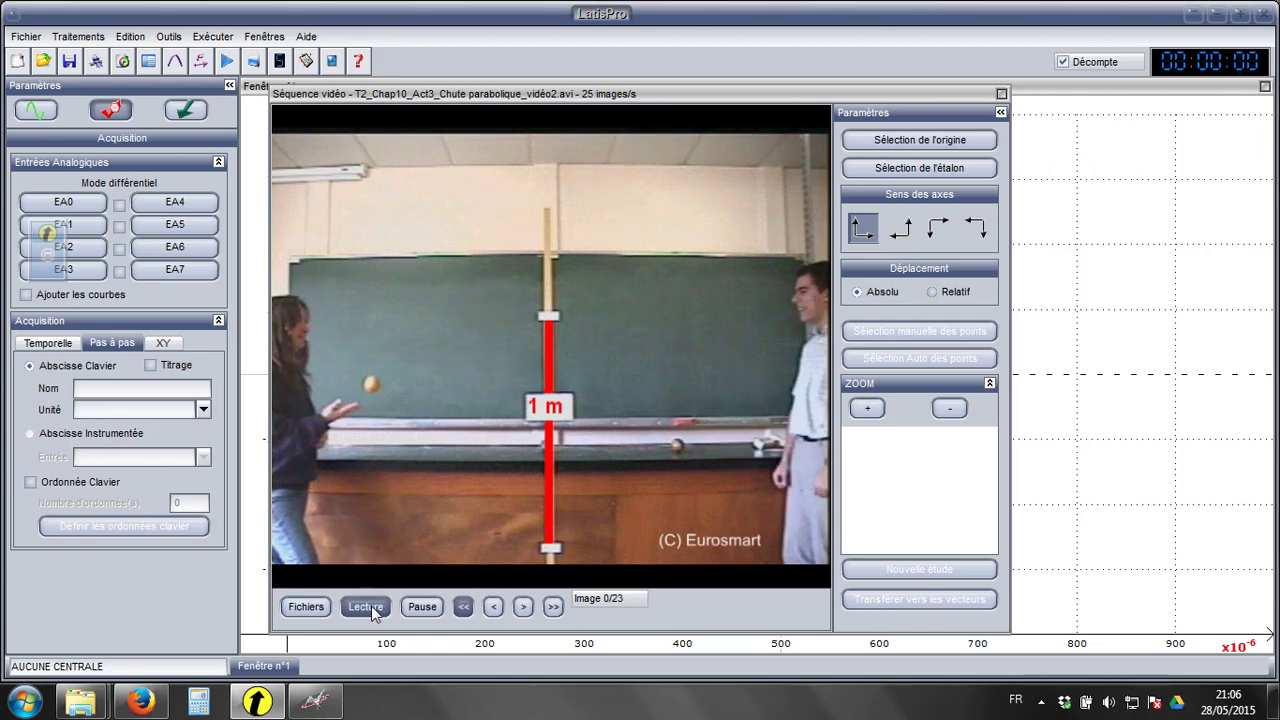
{"action": "left_click", "coordinate": [368, 608]}
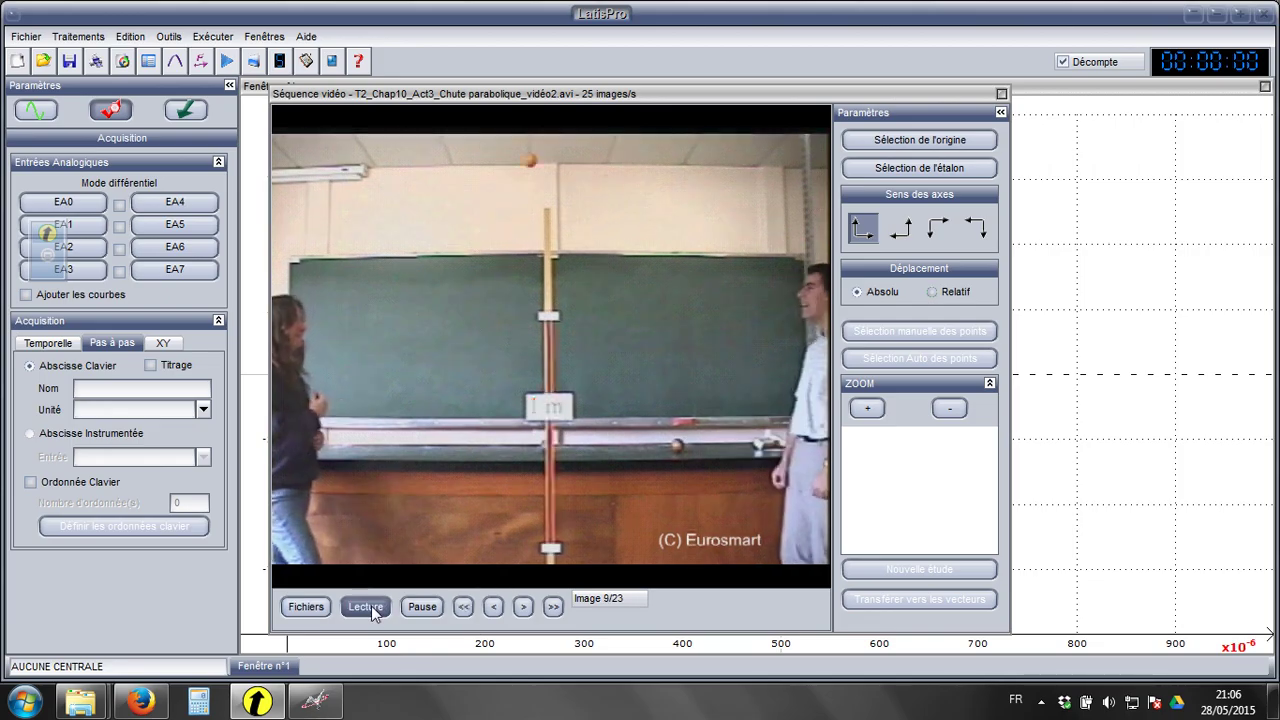
{"action": "left_click", "coordinate": [464, 607]}
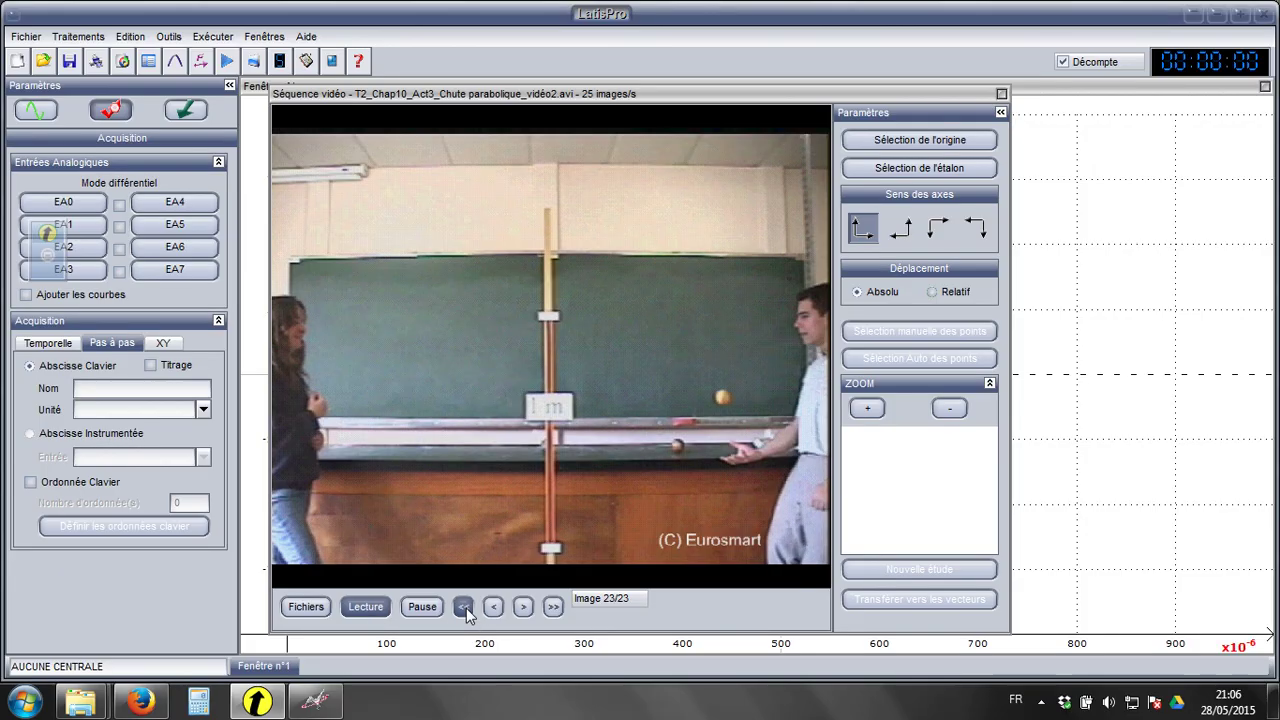
{"action": "left_click", "coordinate": [465, 608]}
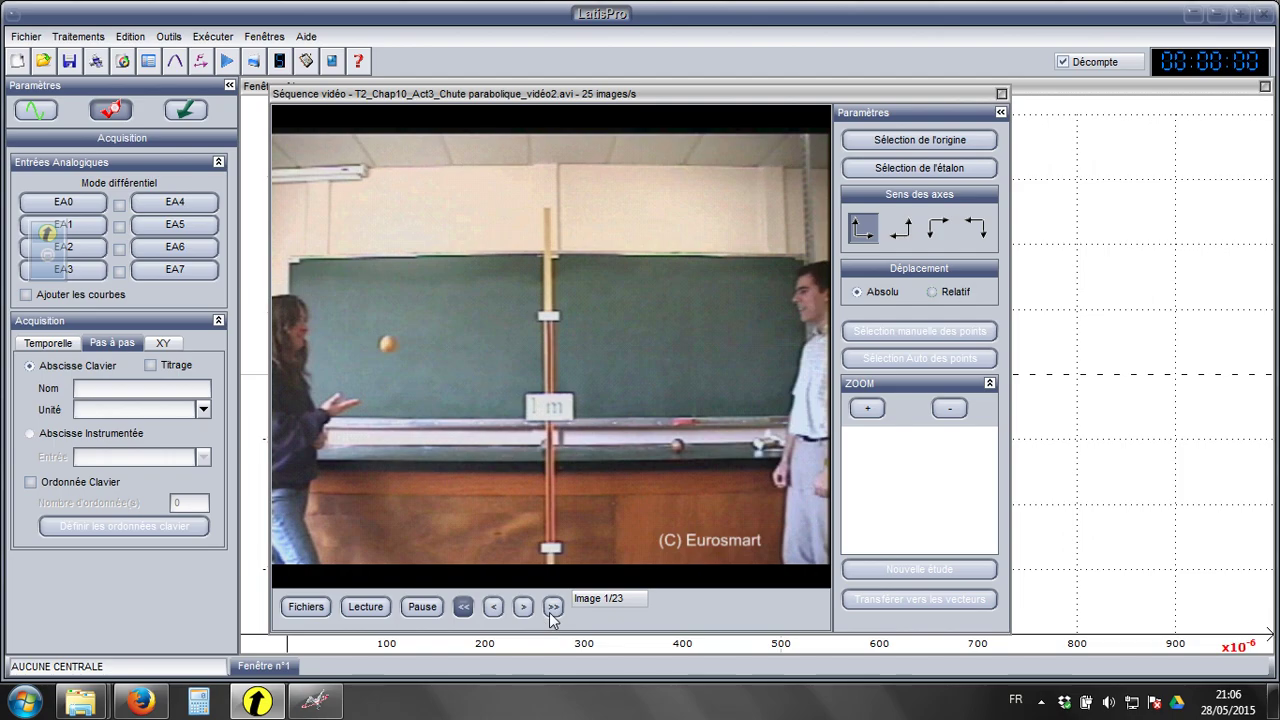
Step forward through the opening images of the throw one at a time, and step back to image 0
{"action": "left_click", "coordinate": [522, 607]}
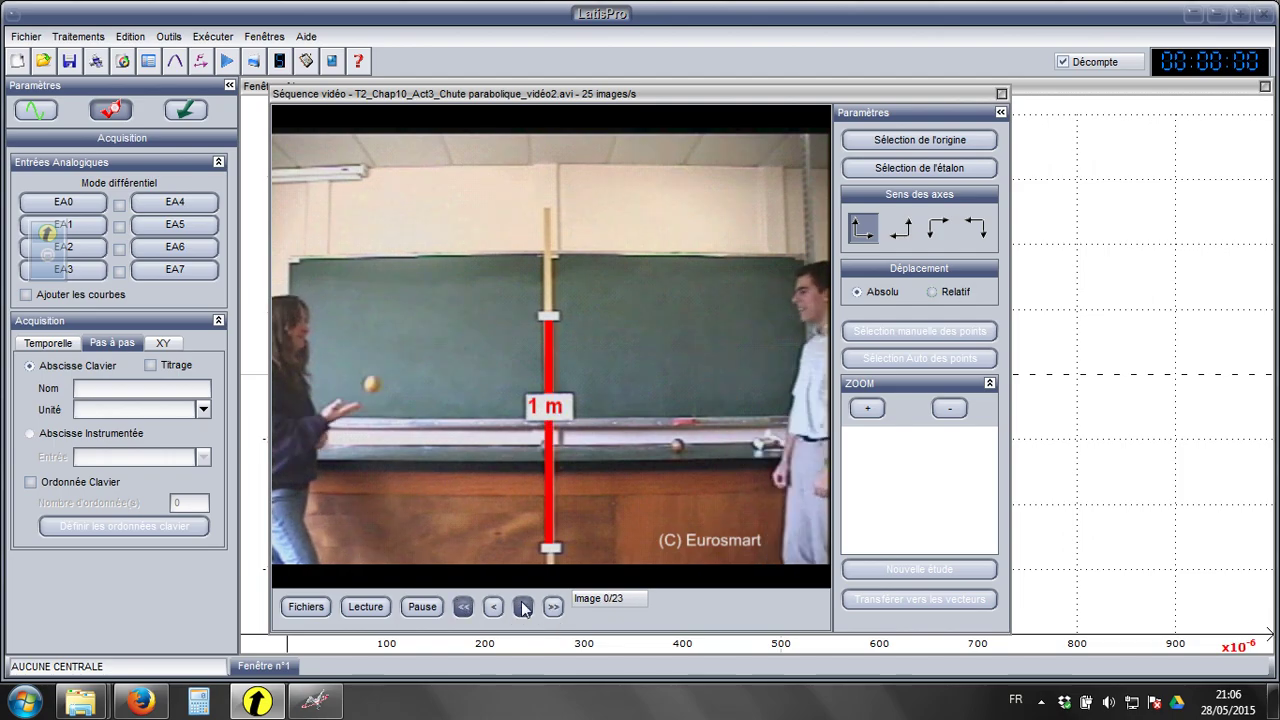
{"action": "left_click", "coordinate": [523, 607]}
{"action": "left_click", "coordinate": [524, 608]}
{"action": "left_click", "coordinate": [526, 610]}
{"action": "left_click", "coordinate": [525, 608]}
{"action": "left_click", "coordinate": [525, 608]}
{"action": "left_click", "coordinate": [525, 608]}
{"action": "left_click", "coordinate": [525, 608]}
{"action": "left_click", "coordinate": [525, 608]}
{"action": "left_click", "coordinate": [525, 608]}
{"action": "left_click", "coordinate": [525, 608]}
{"action": "left_click", "coordinate": [498, 609]}
{"action": "left_click", "coordinate": [498, 609]}
{"action": "left_click", "coordinate": [498, 609]}
{"action": "left_click", "coordinate": [498, 609]}
{"action": "left_click", "coordinate": [498, 609]}
{"action": "left_click", "coordinate": [498, 609]}
{"action": "left_click", "coordinate": [498, 609]}
{"action": "left_click", "coordinate": [498, 609]}
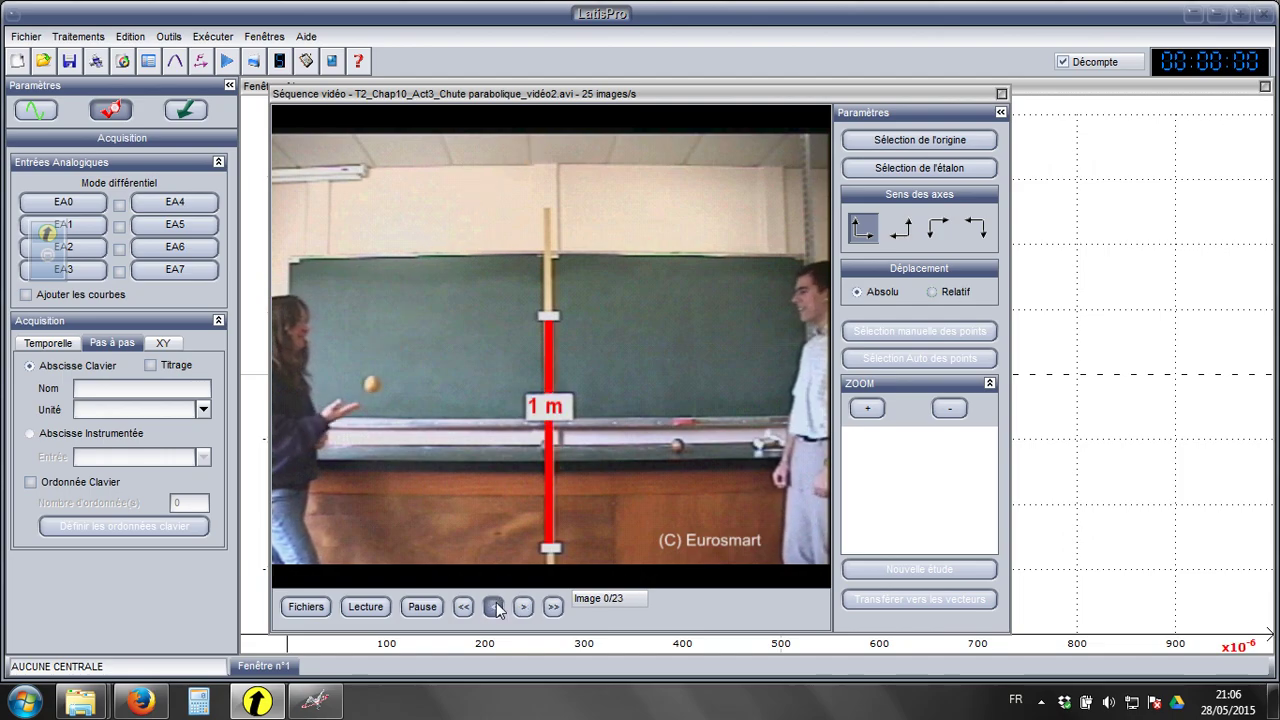
{"action": "left_click", "coordinate": [521, 608]}
{"action": "left_click", "coordinate": [503, 609]}
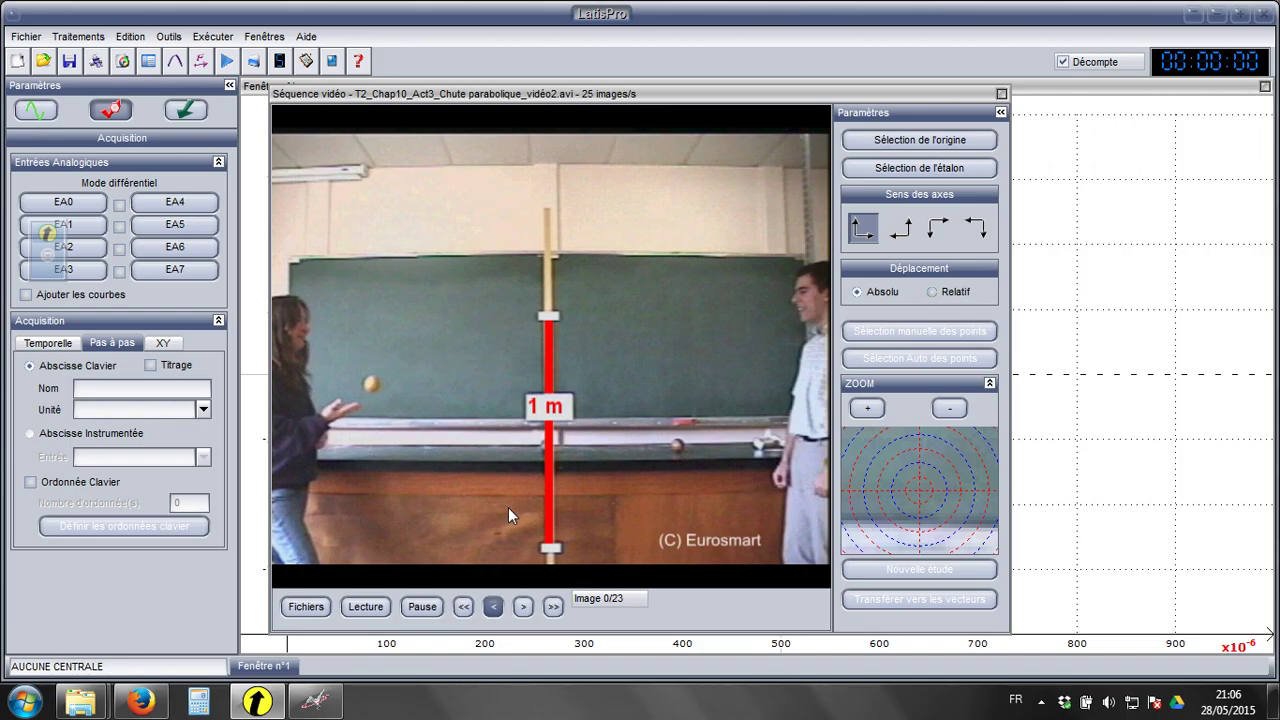
Advance the video image by image to the last image, 23, to examine the ball's whole flight
{"action": "left_click", "coordinate": [524, 607]}
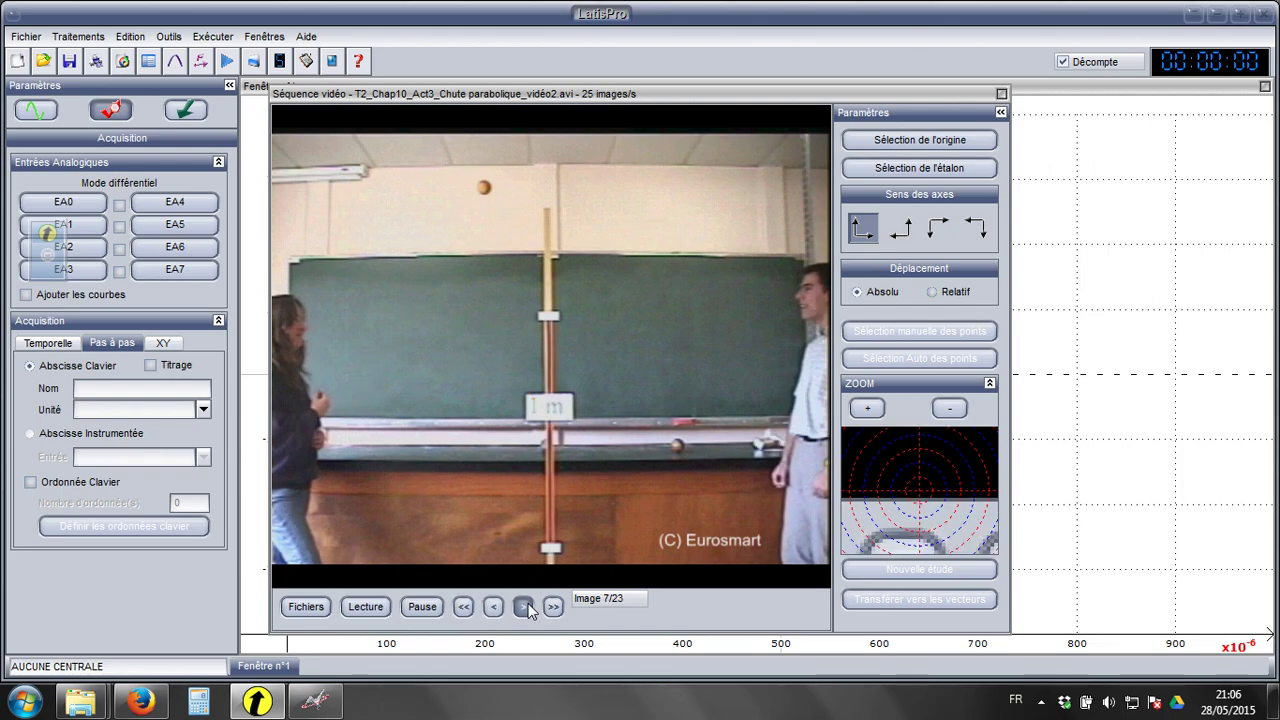
{"action": "left_click", "coordinate": [528, 608]}
{"action": "left_click", "coordinate": [528, 608]}
{"action": "left_click", "coordinate": [528, 608]}
{"action": "left_click", "coordinate": [528, 608]}
{"action": "left_click", "coordinate": [528, 608]}
{"action": "left_click", "coordinate": [528, 608]}
{"action": "left_click", "coordinate": [528, 608]}
{"action": "left_click", "coordinate": [528, 608]}
{"action": "left_click", "coordinate": [528, 608]}
{"action": "left_click", "coordinate": [528, 608]}
{"action": "left_click", "coordinate": [528, 608]}
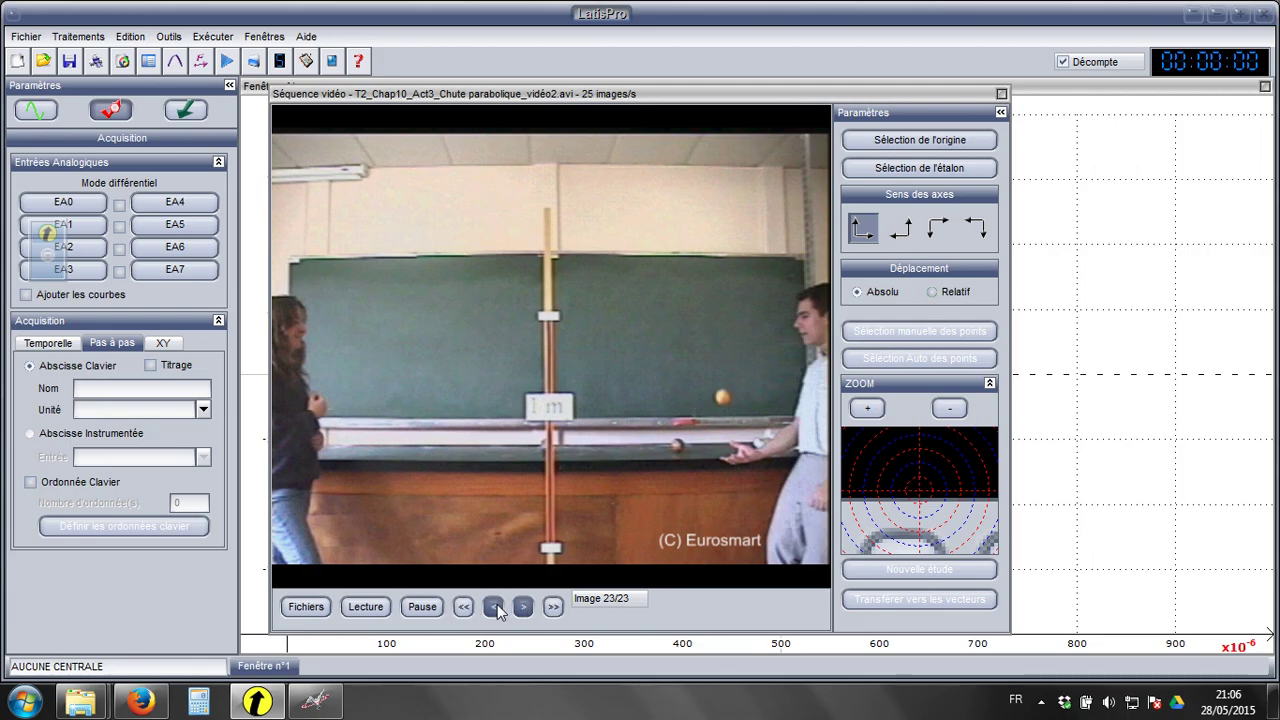
Step the video back image by image from the last image to image 0
{"action": "left_click", "coordinate": [497, 606]}
{"action": "left_click", "coordinate": [497, 606]}
{"action": "left_click", "coordinate": [497, 606]}
{"action": "left_click", "coordinate": [497, 606]}
{"action": "left_click", "coordinate": [497, 606]}
{"action": "left_click", "coordinate": [497, 606]}
{"action": "left_click", "coordinate": [497, 606]}
{"action": "double_click", "coordinate": [497, 606]}
{"action": "left_click", "coordinate": [497, 606]}
{"action": "double_click", "coordinate": [497, 606]}
{"action": "left_click", "coordinate": [497, 606]}
{"action": "double_click", "coordinate": [497, 606]}
{"action": "double_click", "coordinate": [497, 606]}
{"action": "left_click", "coordinate": [497, 606]}
{"action": "double_click", "coordinate": [497, 606]}
{"action": "double_click", "coordinate": [497, 606]}
{"action": "left_click", "coordinate": [497, 606]}
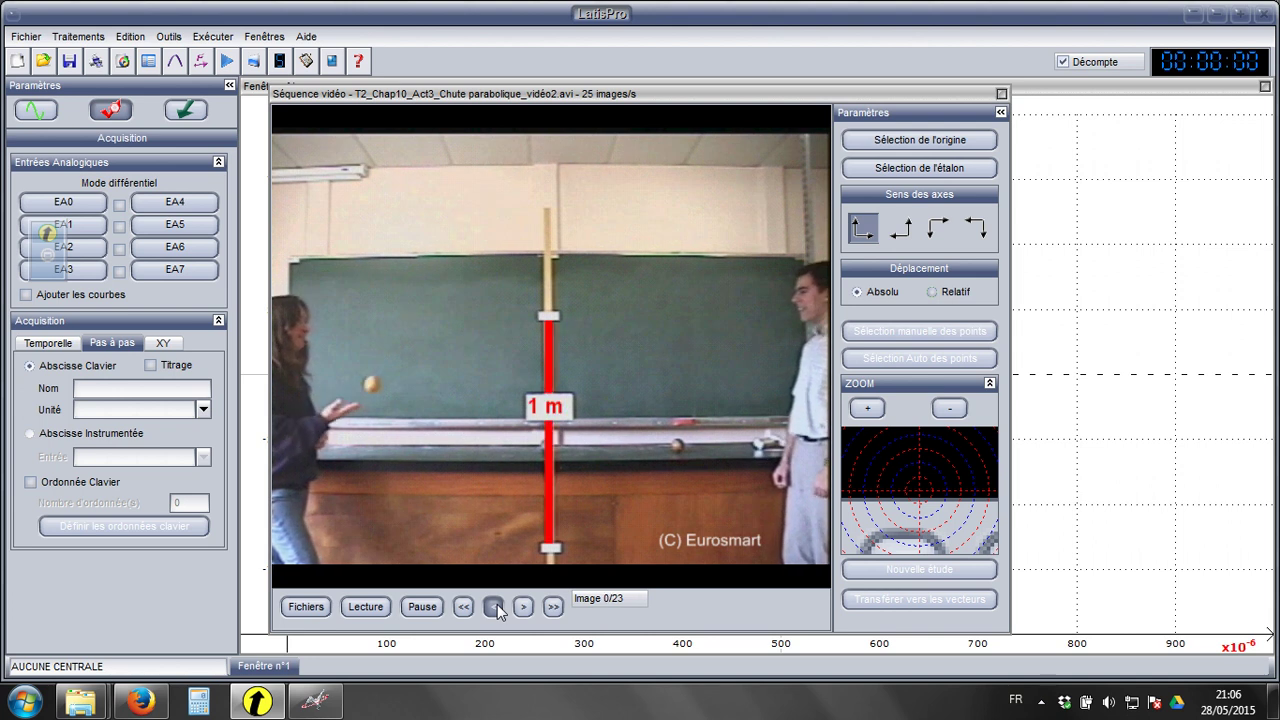
Set the origin of the axes at the centre of the thrown ball on image 0
{"action": "left_click", "coordinate": [925, 141]}
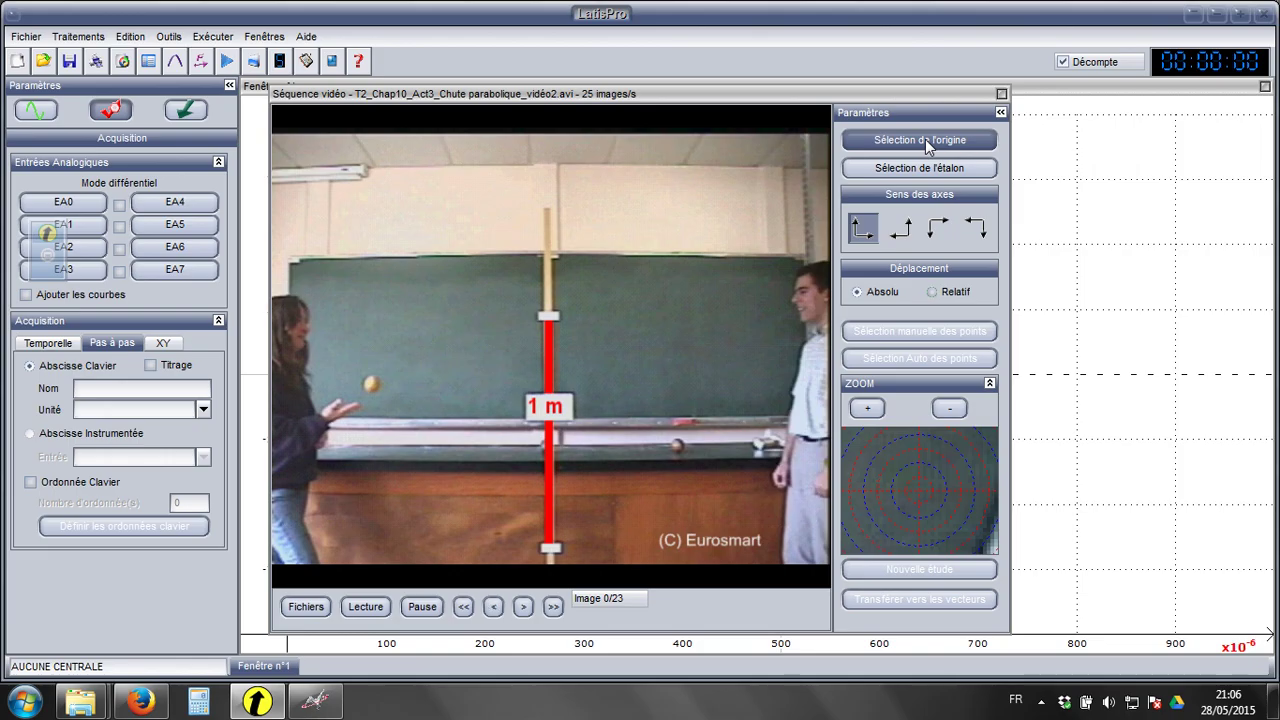
{"action": "left_click", "coordinate": [371, 383]}
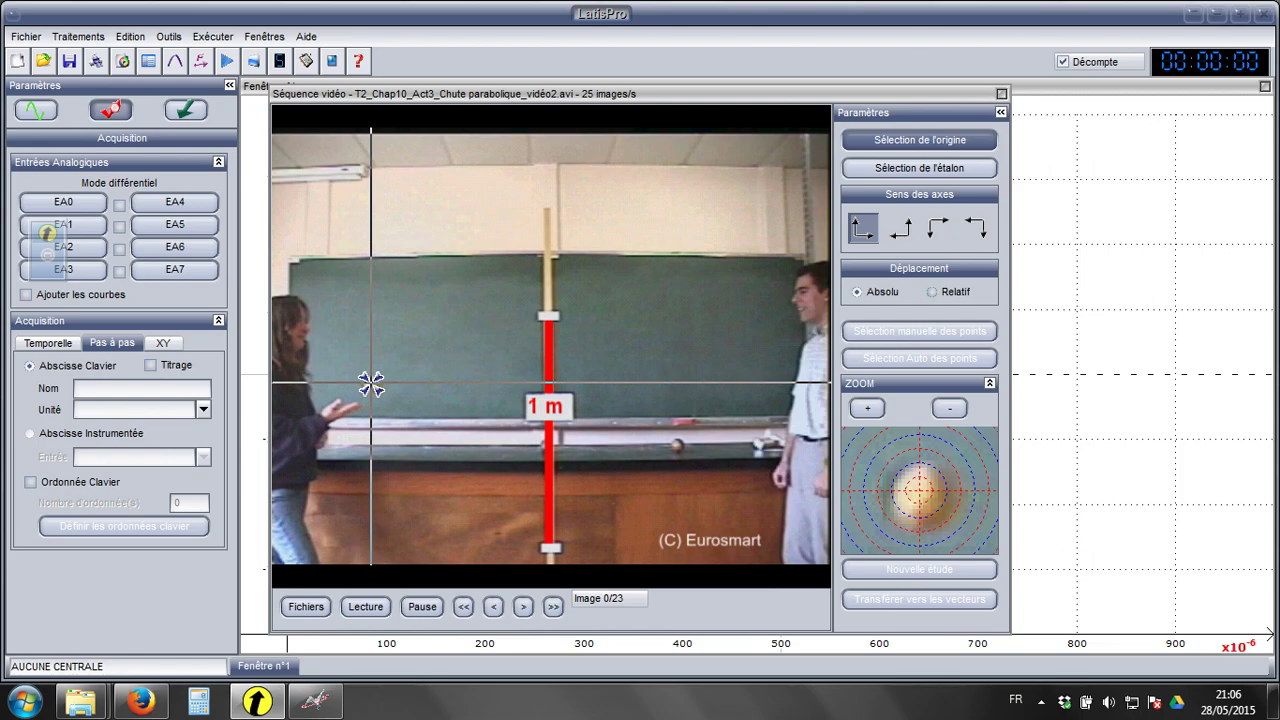
{"action": "left_click", "coordinate": [371, 383]}
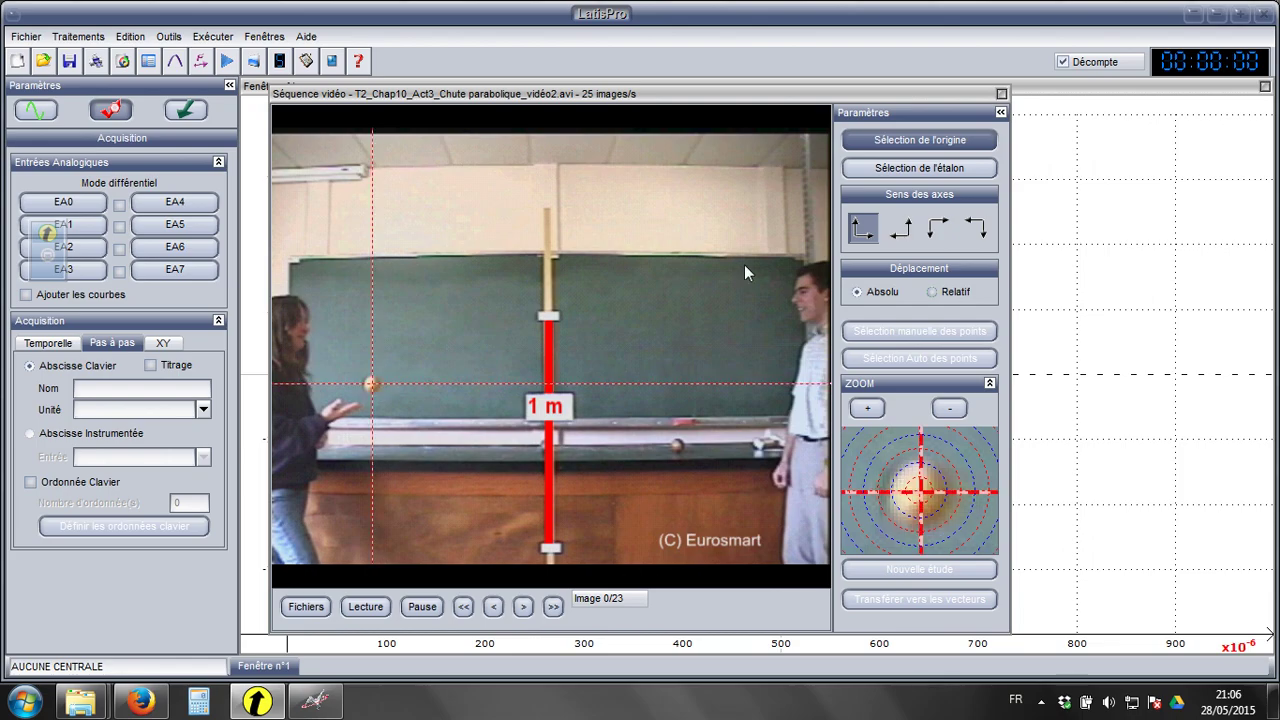
Define the scale standard along the red bar between the ruler's two white marks, with a length of 1 m
{"action": "left_click", "coordinate": [921, 171]}
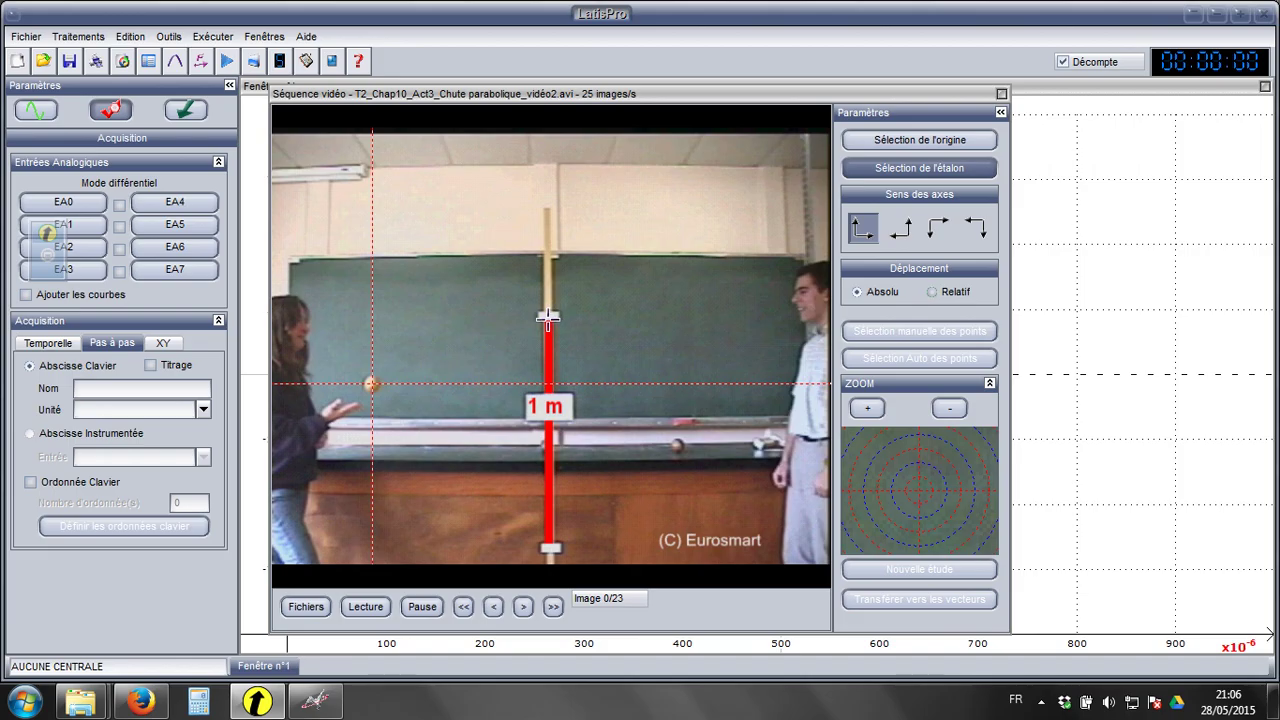
{"action": "left_click_drag", "start_coordinate": [548, 318], "coordinate": [556, 543]}
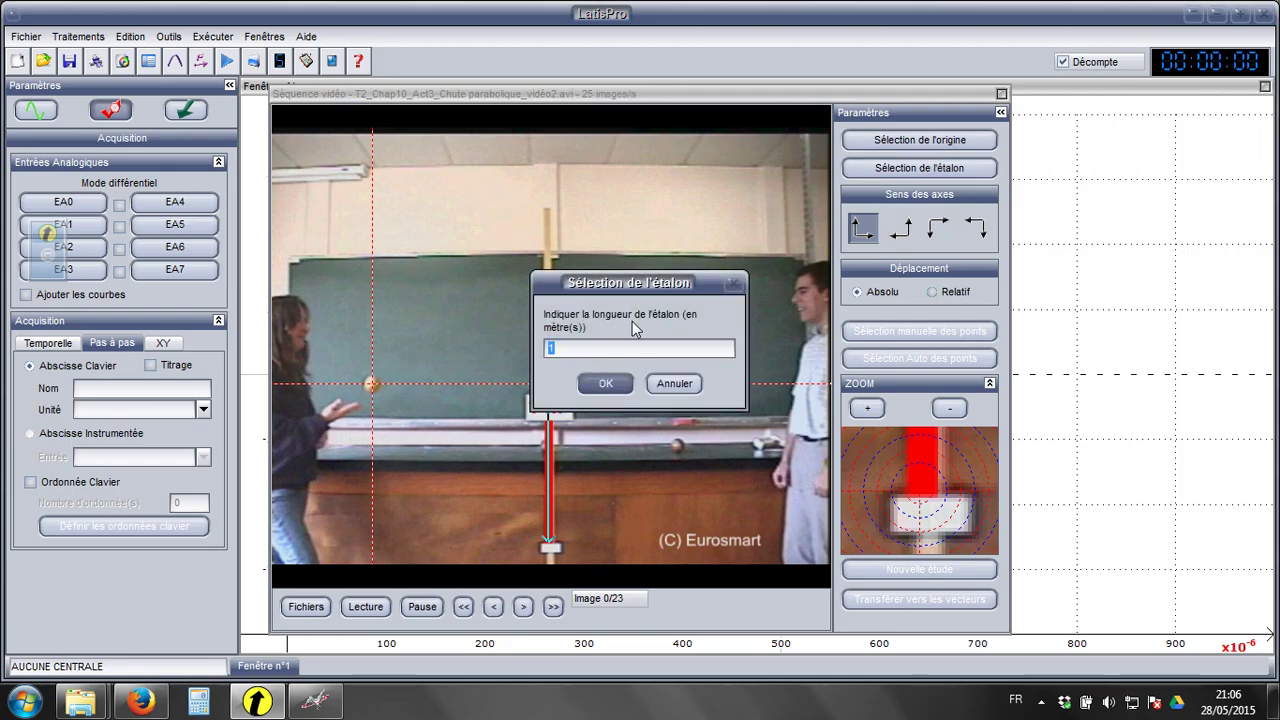
{"action": "left_click_drag", "start_coordinate": [702, 283], "coordinate": [784, 177]}
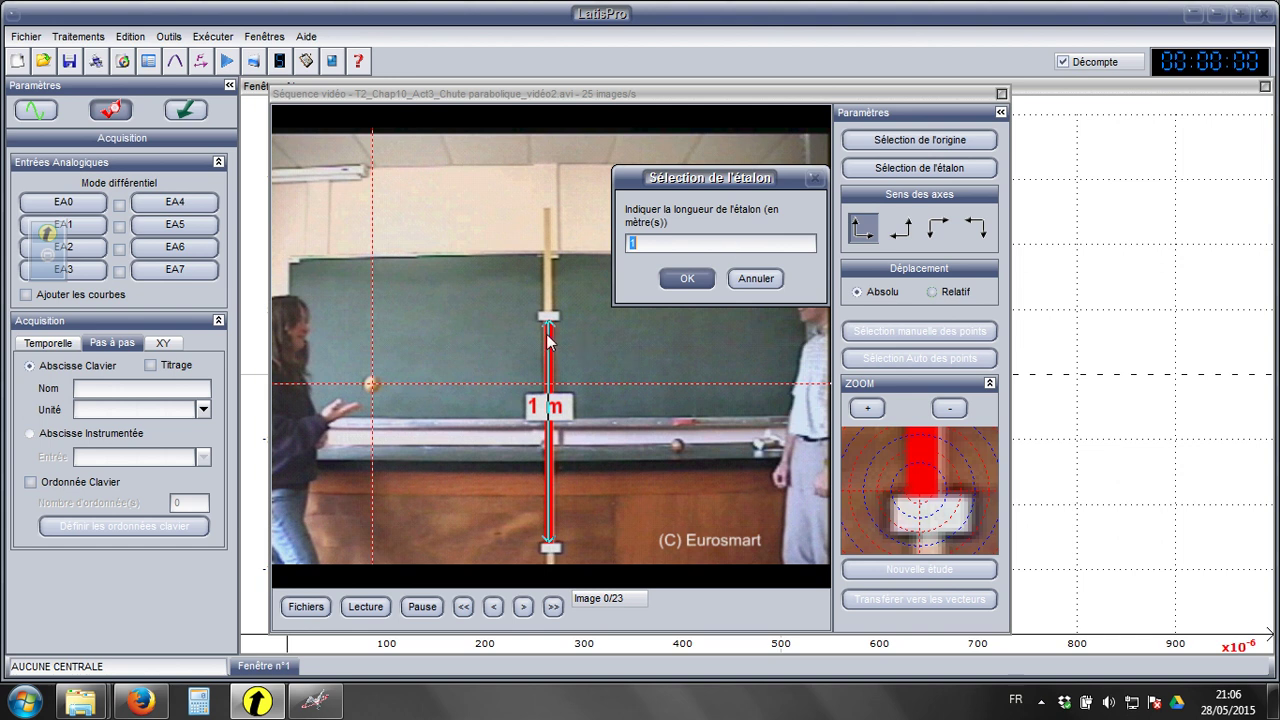
{"action": "left_click", "coordinate": [700, 279]}
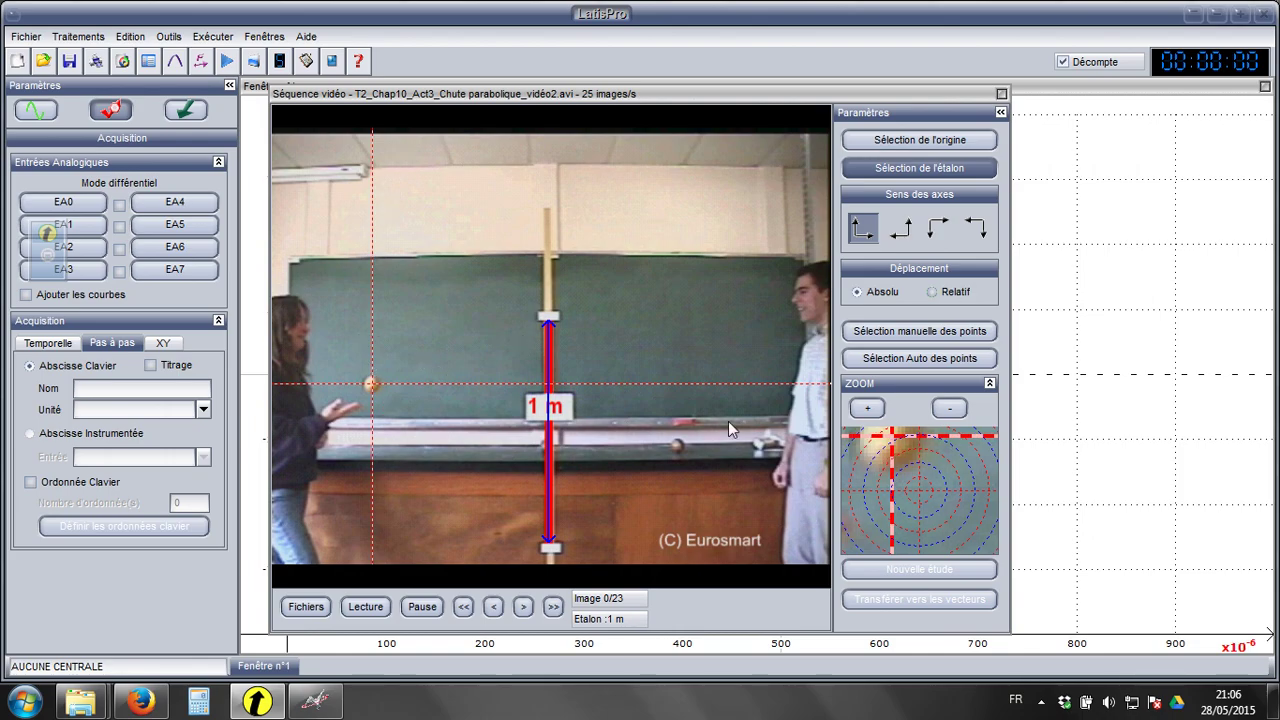
Manually select the ball's centre on each image of the video, from image 0 to image 23
{"action": "left_click", "coordinate": [872, 330]}
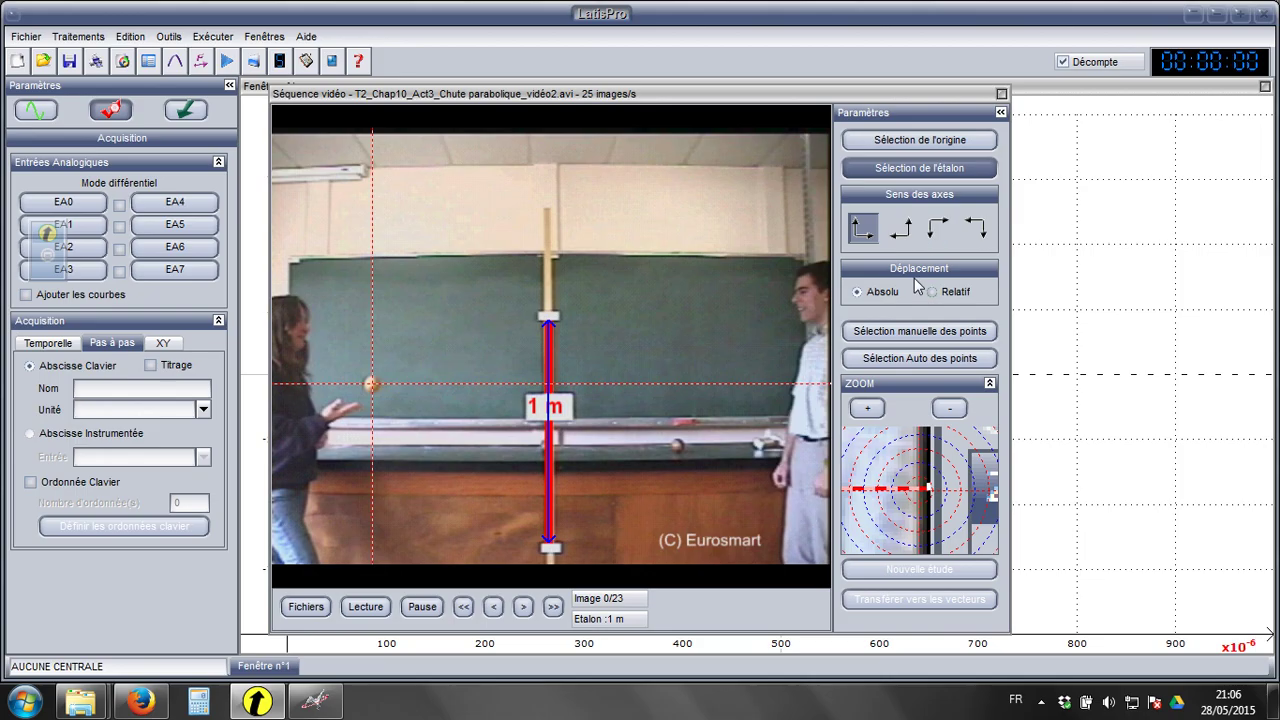
{"action": "left_click", "coordinate": [916, 333]}
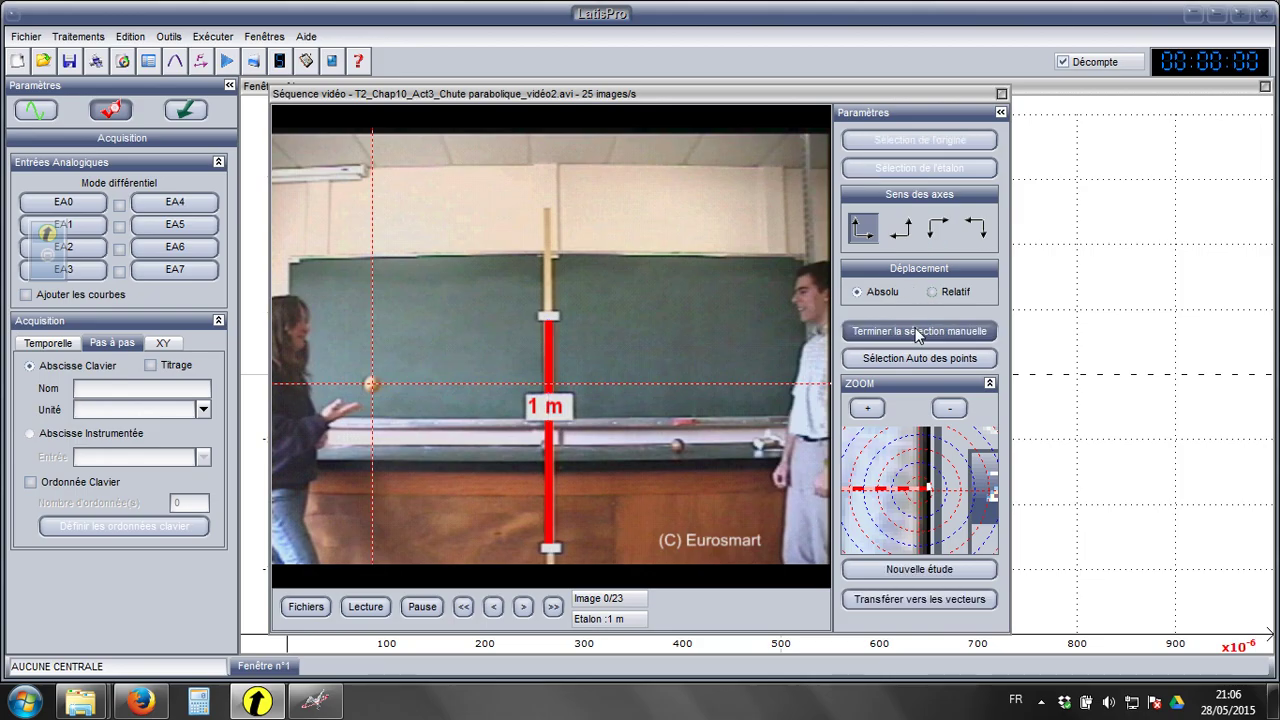
{"action": "left_click", "coordinate": [371, 383]}
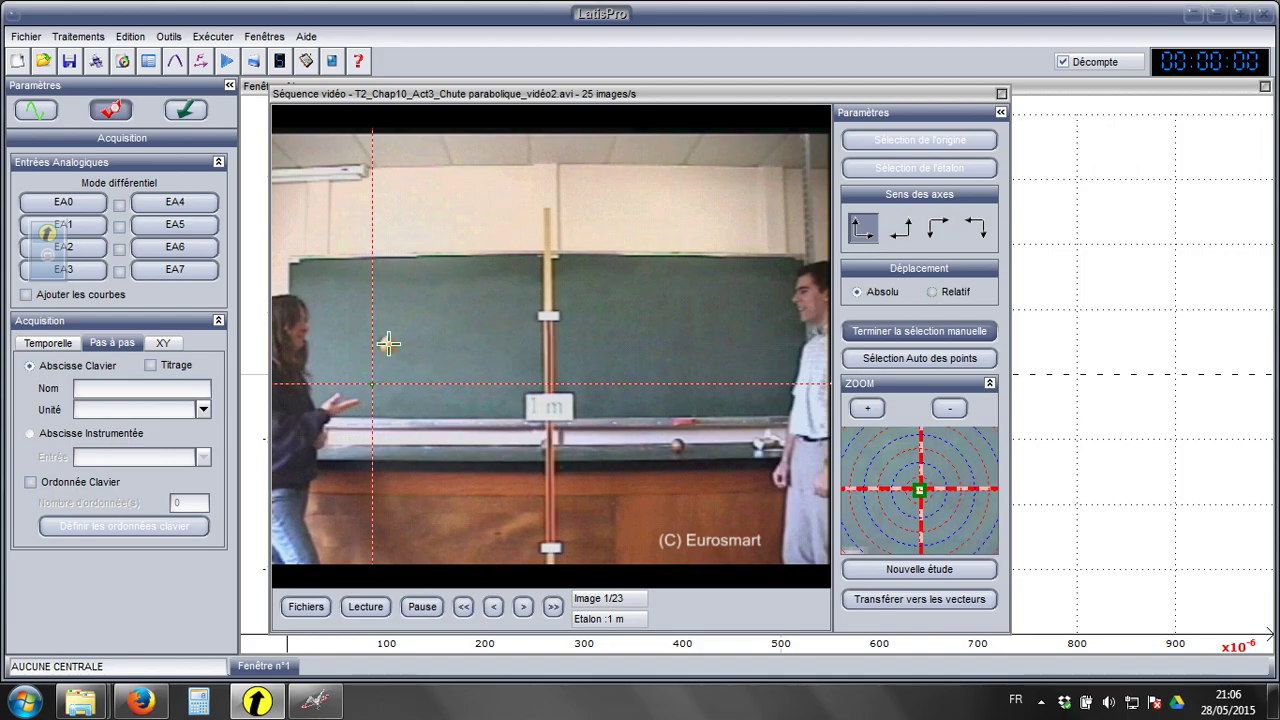
{"action": "left_click", "coordinate": [388, 344]}
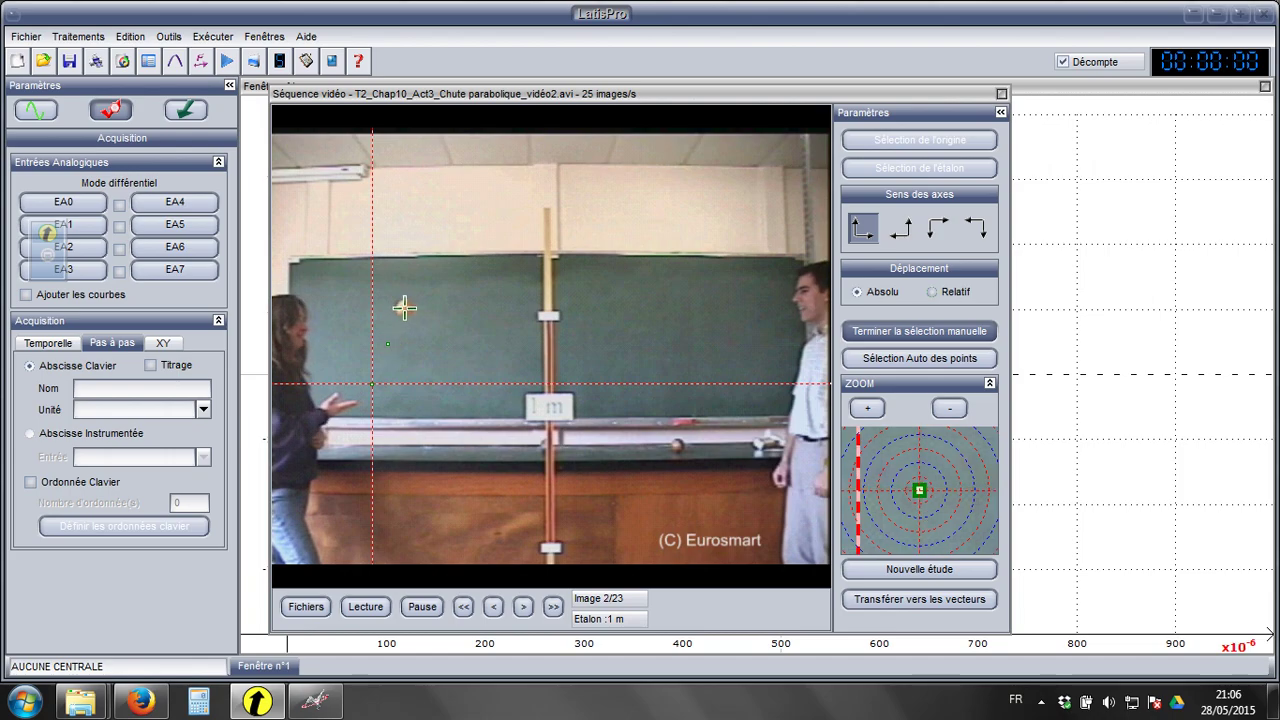
{"action": "left_click", "coordinate": [404, 308]}
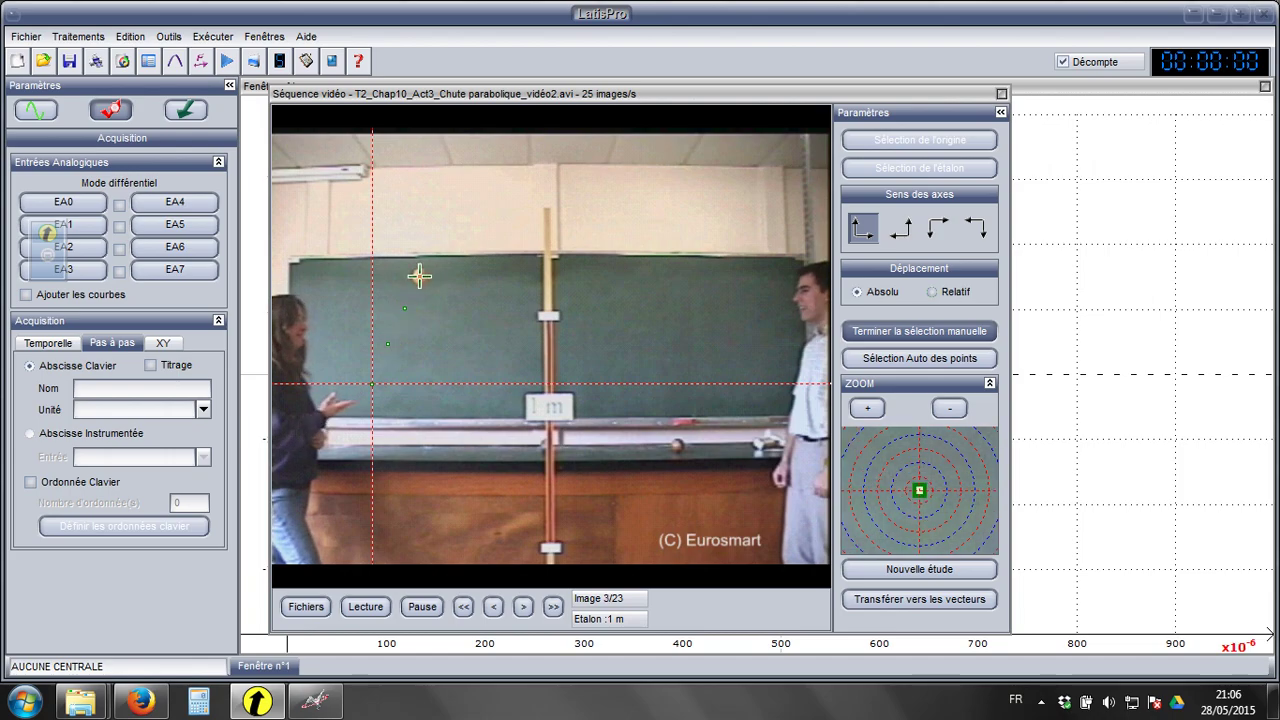
{"action": "left_click", "coordinate": [419, 276]}
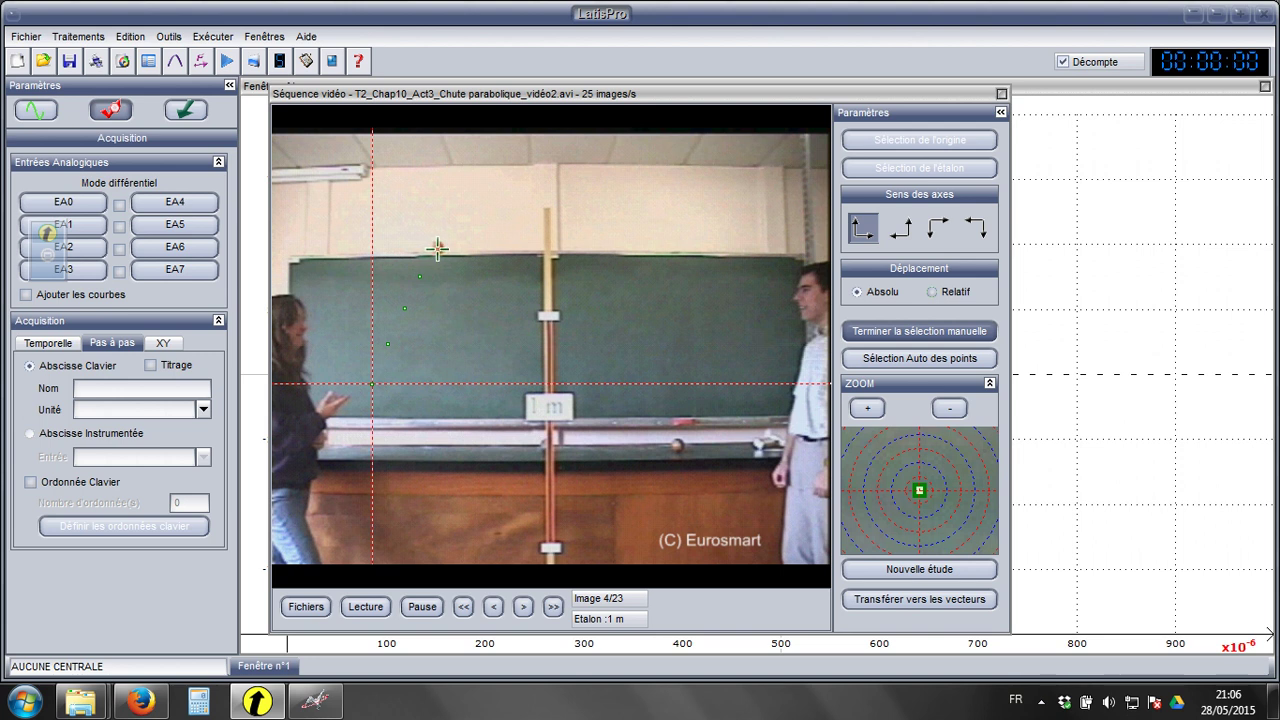
{"action": "left_click", "coordinate": [437, 248]}
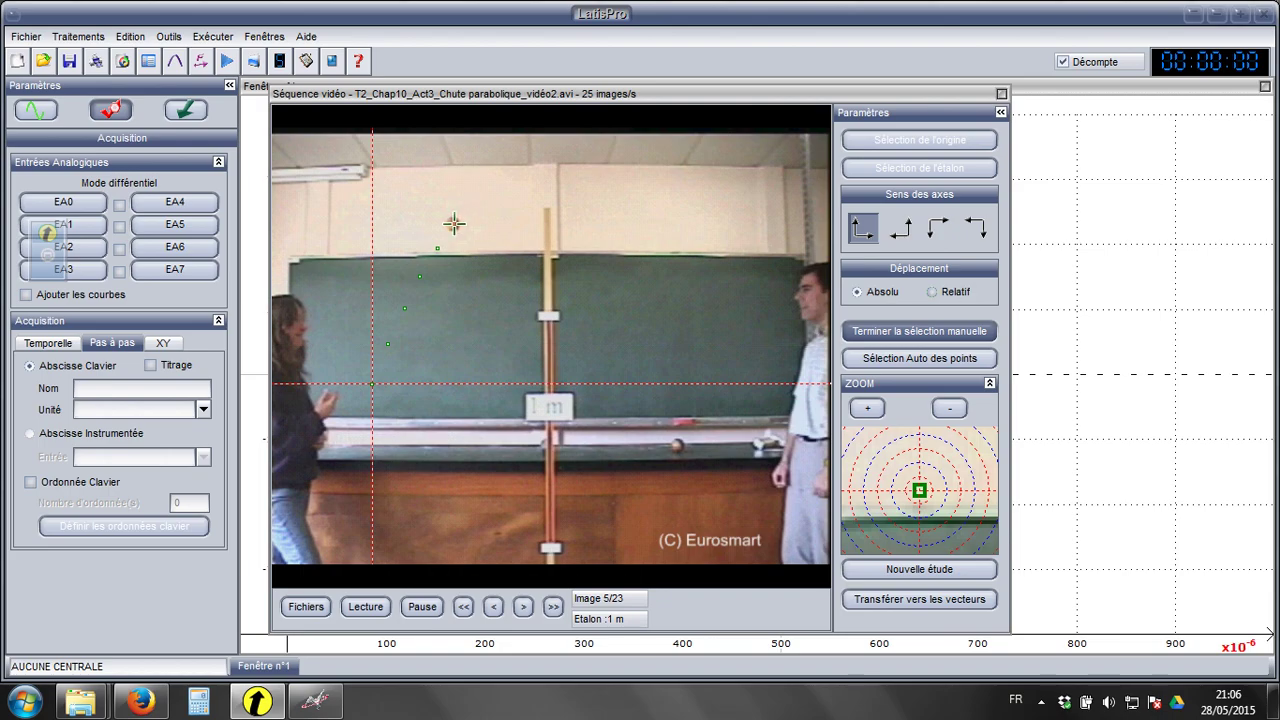
{"action": "left_click", "coordinate": [453, 223]}
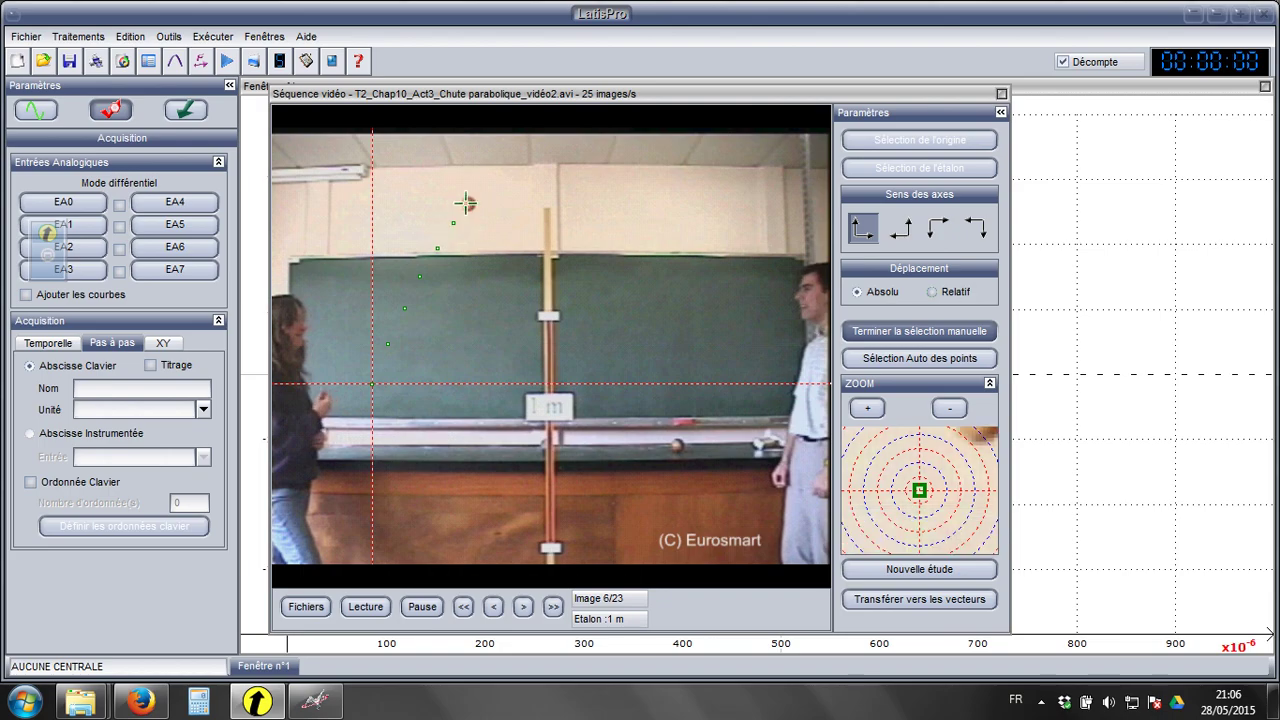
{"action": "left_click", "coordinate": [469, 204]}
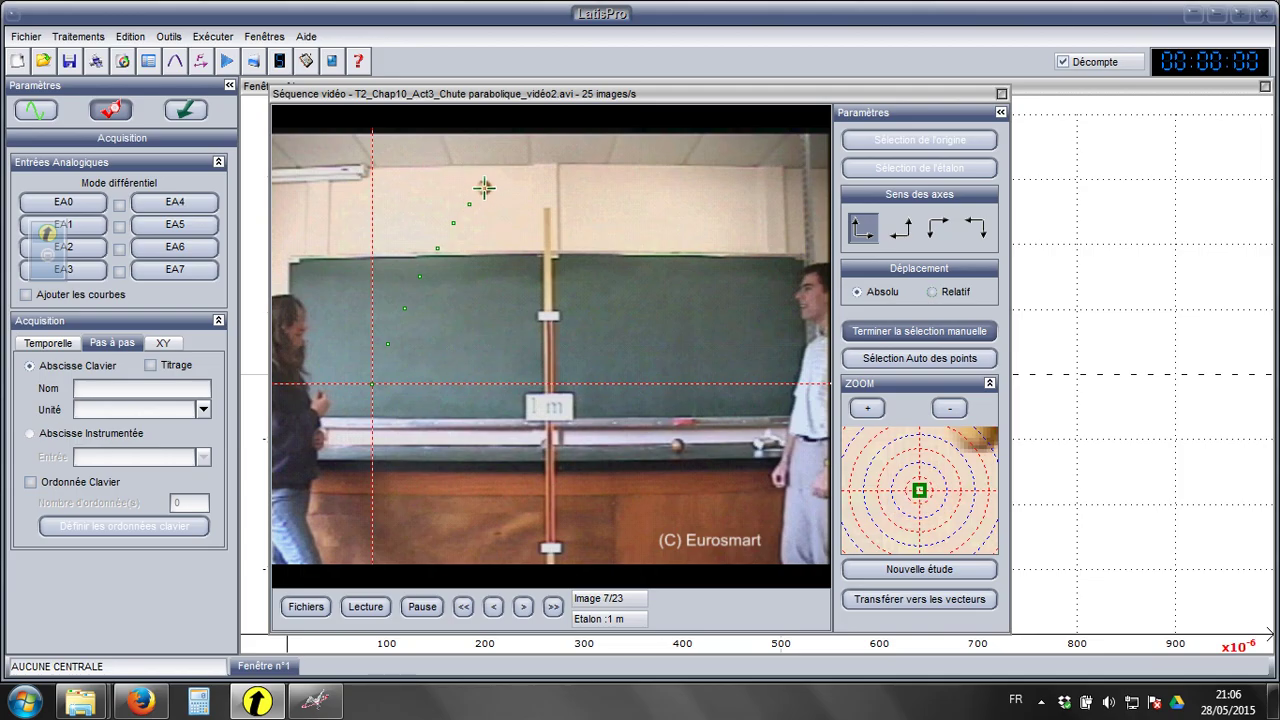
{"action": "left_click", "coordinate": [484, 187]}
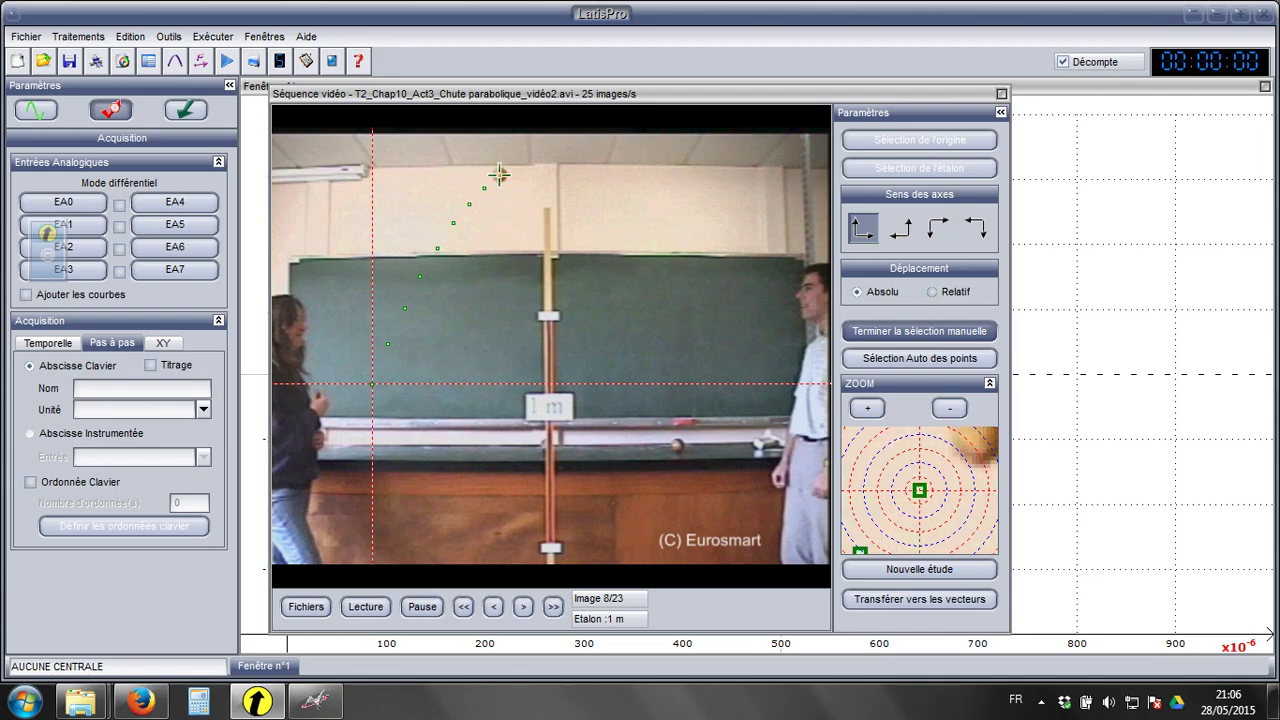
{"action": "left_click", "coordinate": [499, 174]}
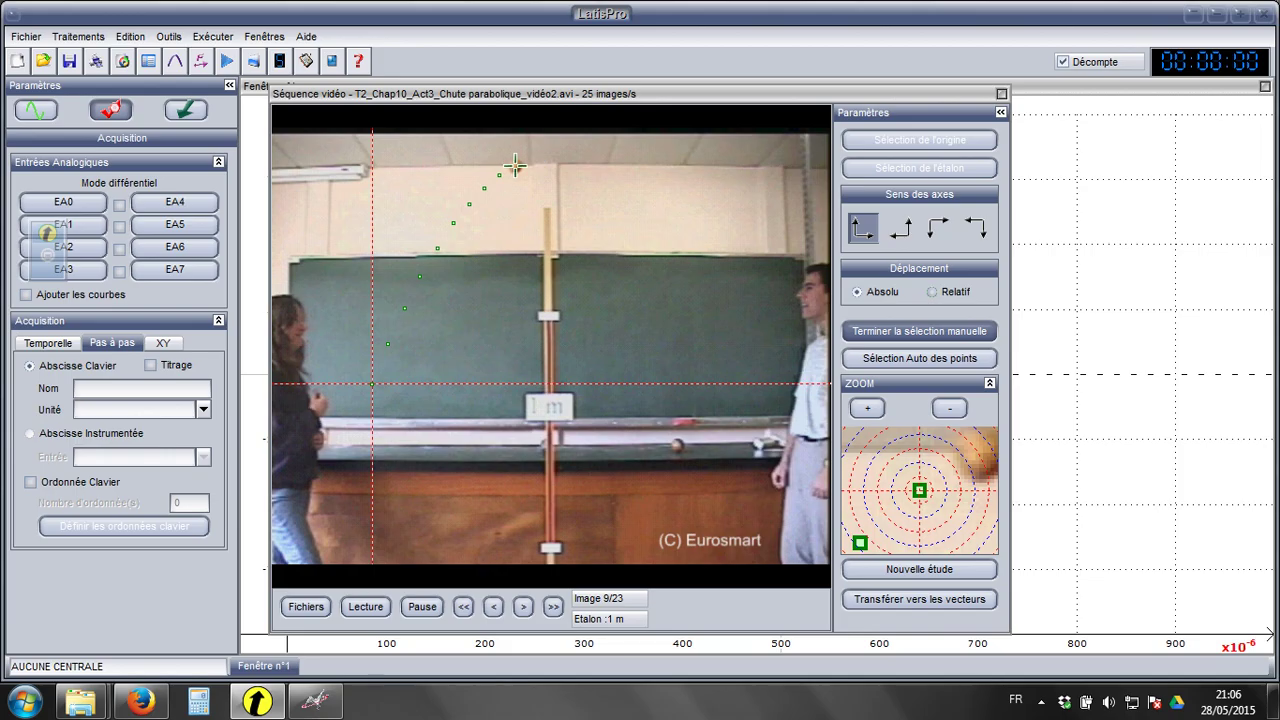
{"action": "left_click", "coordinate": [515, 166]}
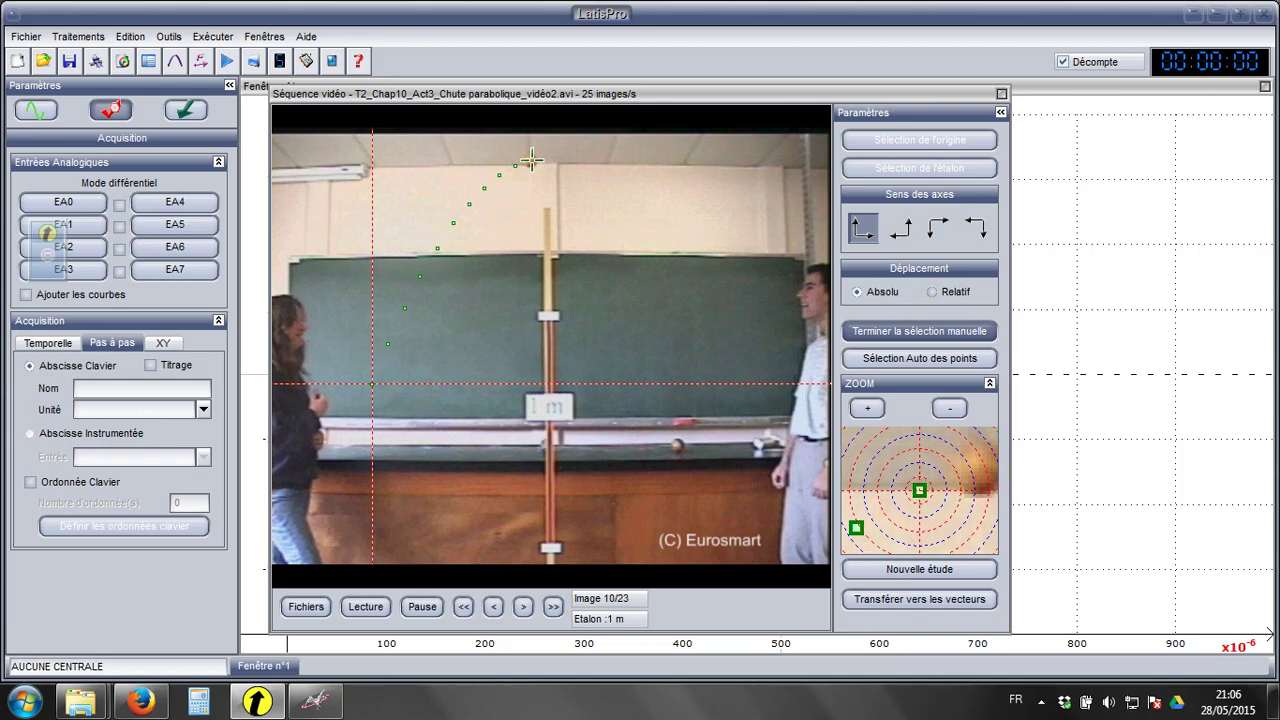
{"action": "left_click", "coordinate": [531, 158]}
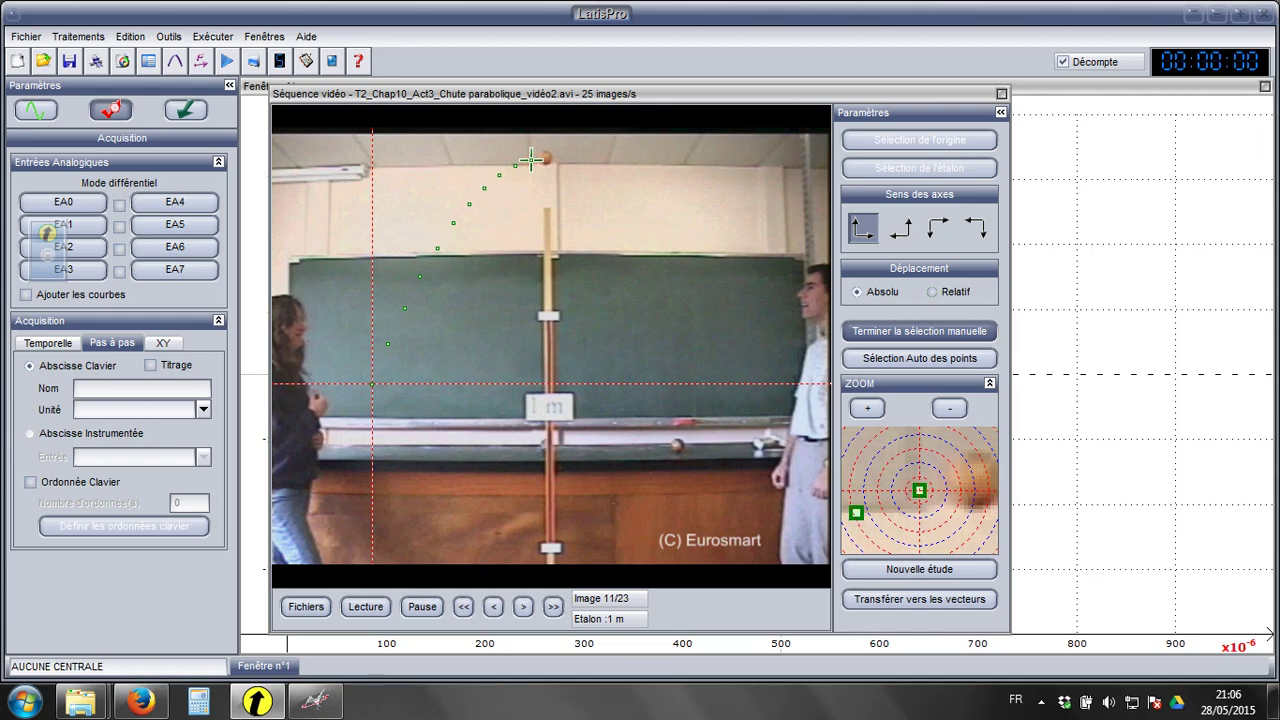
{"action": "left_click", "coordinate": [547, 157]}
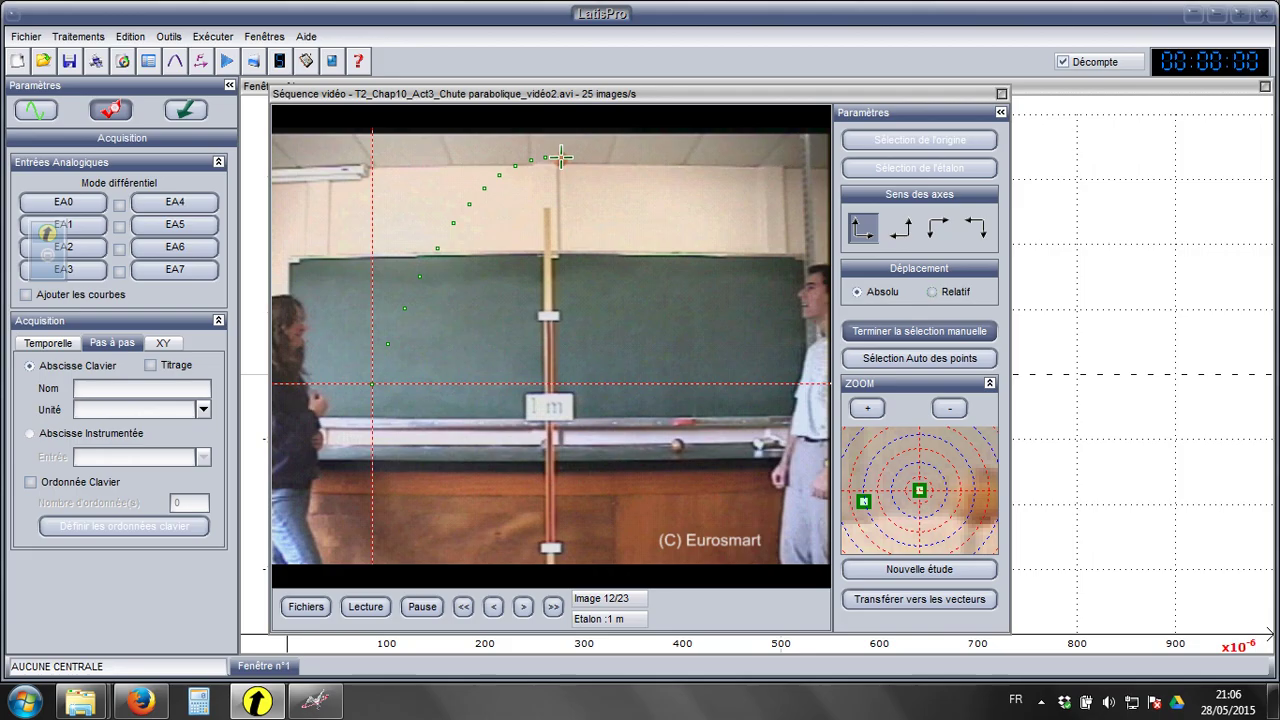
{"action": "left_click", "coordinate": [561, 157]}
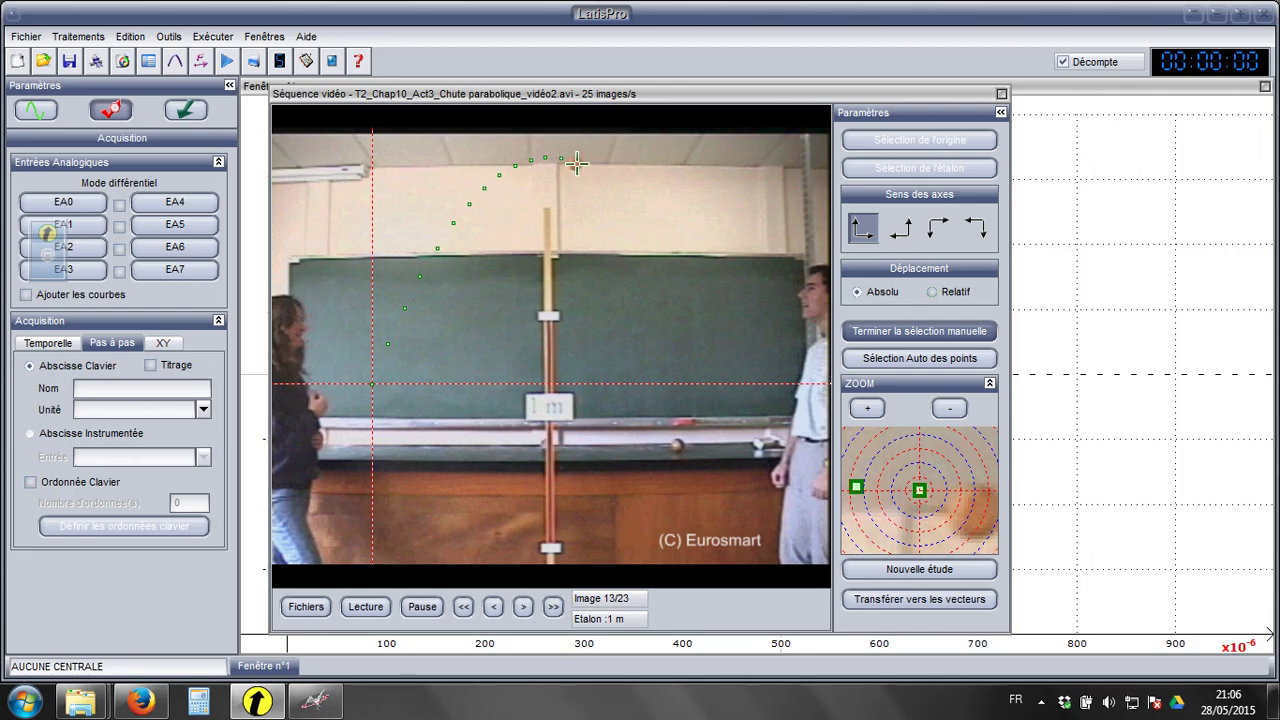
{"action": "left_click", "coordinate": [575, 162]}
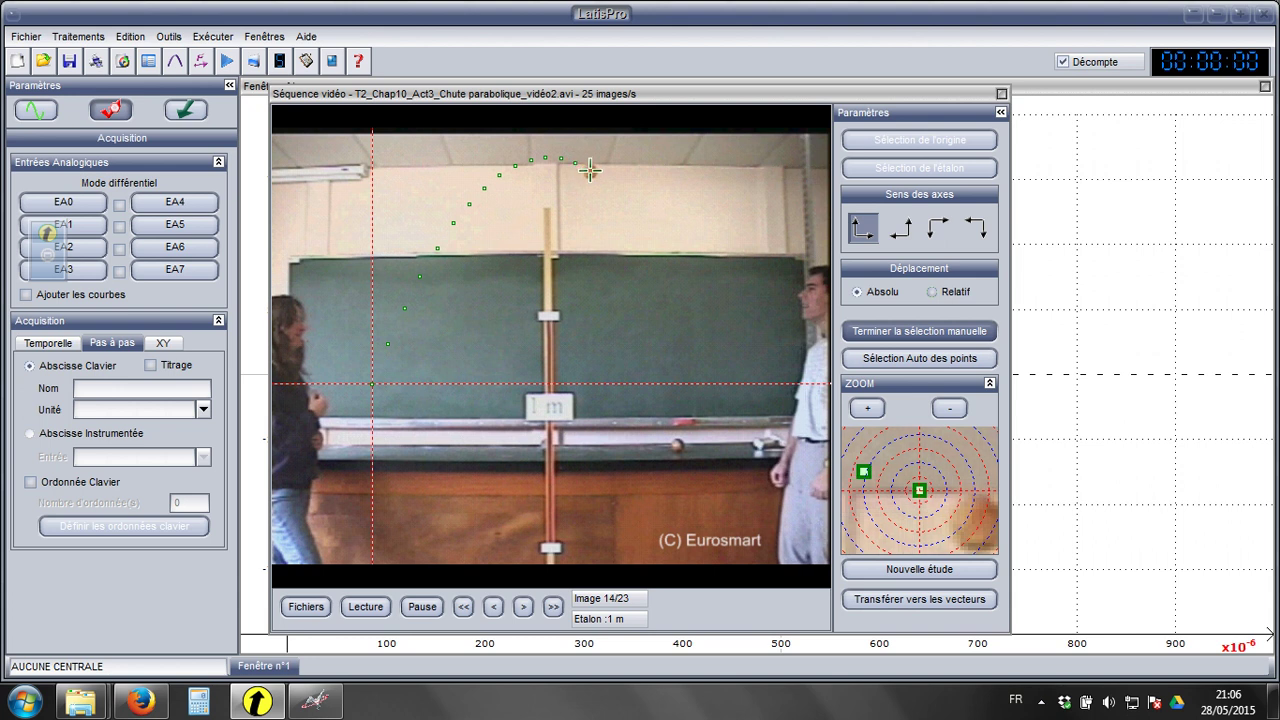
{"action": "left_click", "coordinate": [590, 170]}
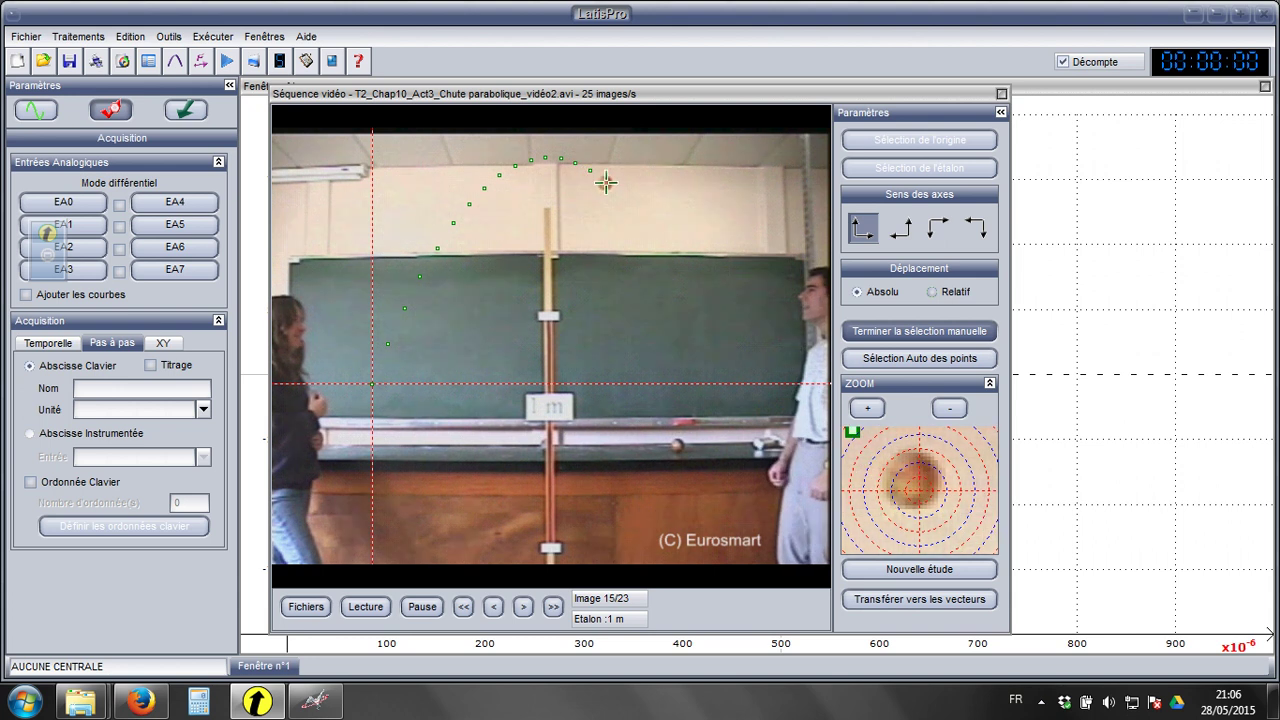
{"action": "left_click", "coordinate": [605, 182]}
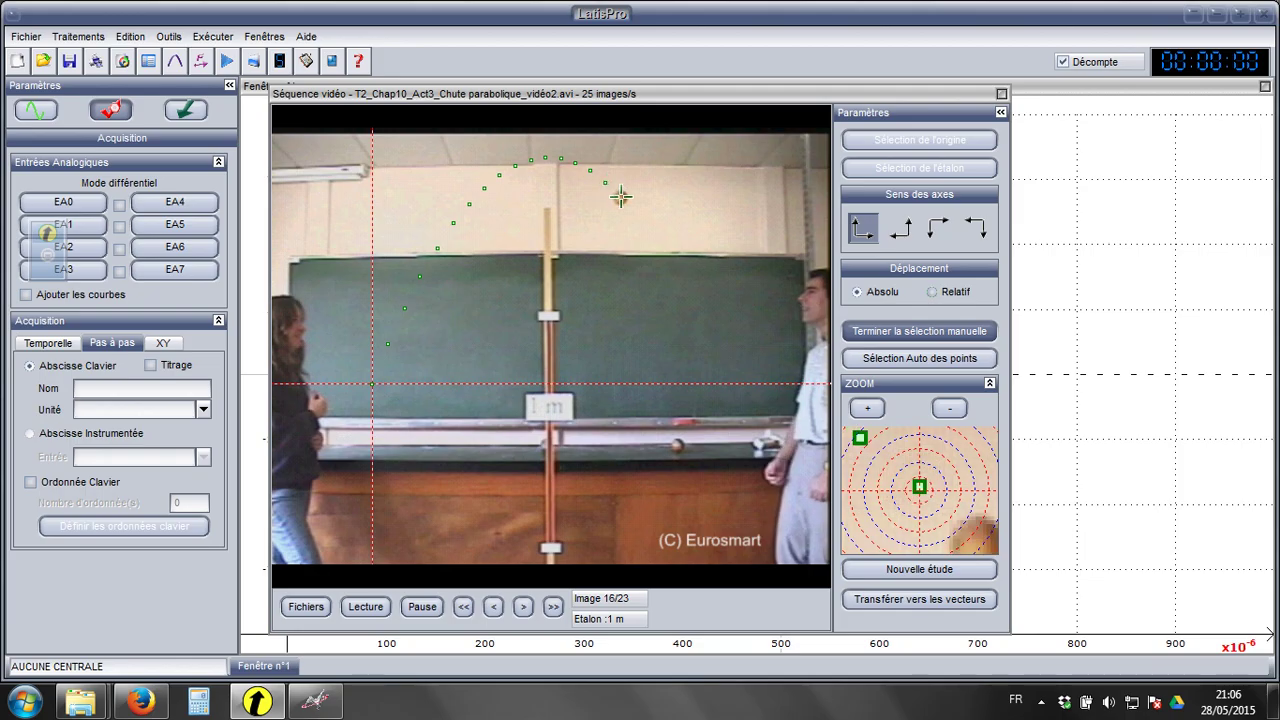
{"action": "left_click", "coordinate": [620, 196]}
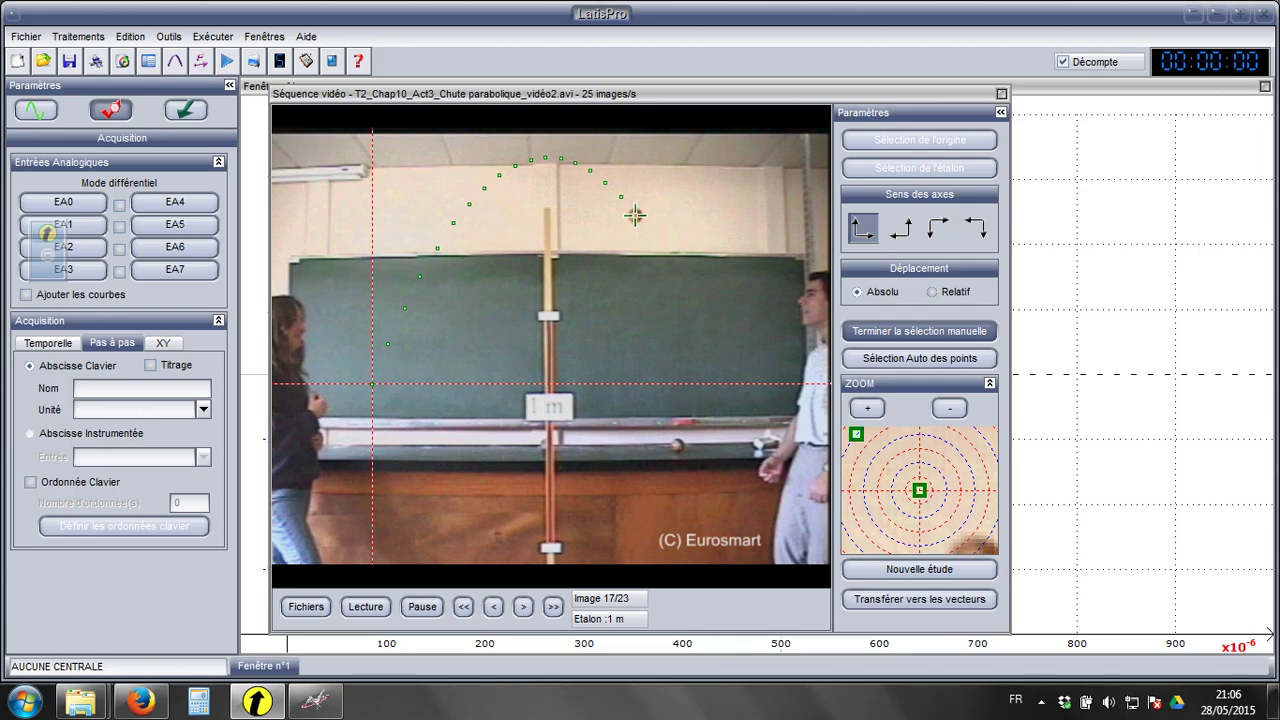
{"action": "left_click", "coordinate": [635, 215]}
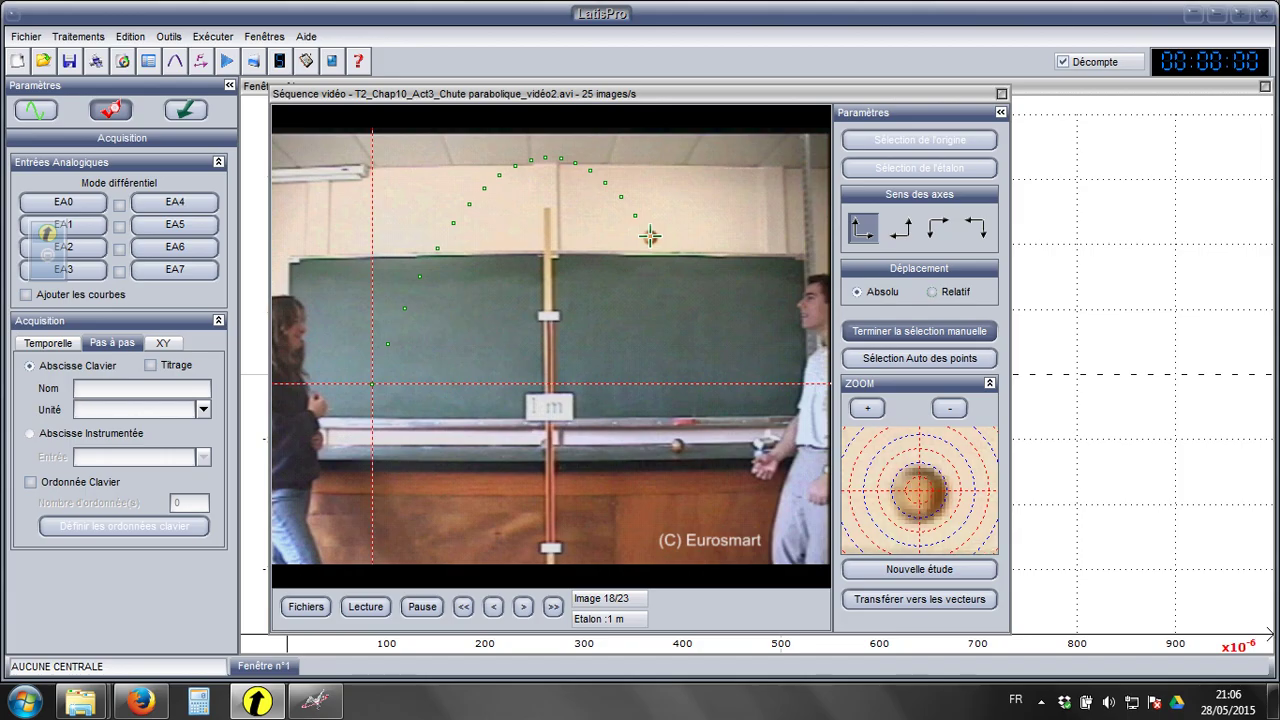
{"action": "left_click", "coordinate": [650, 236]}
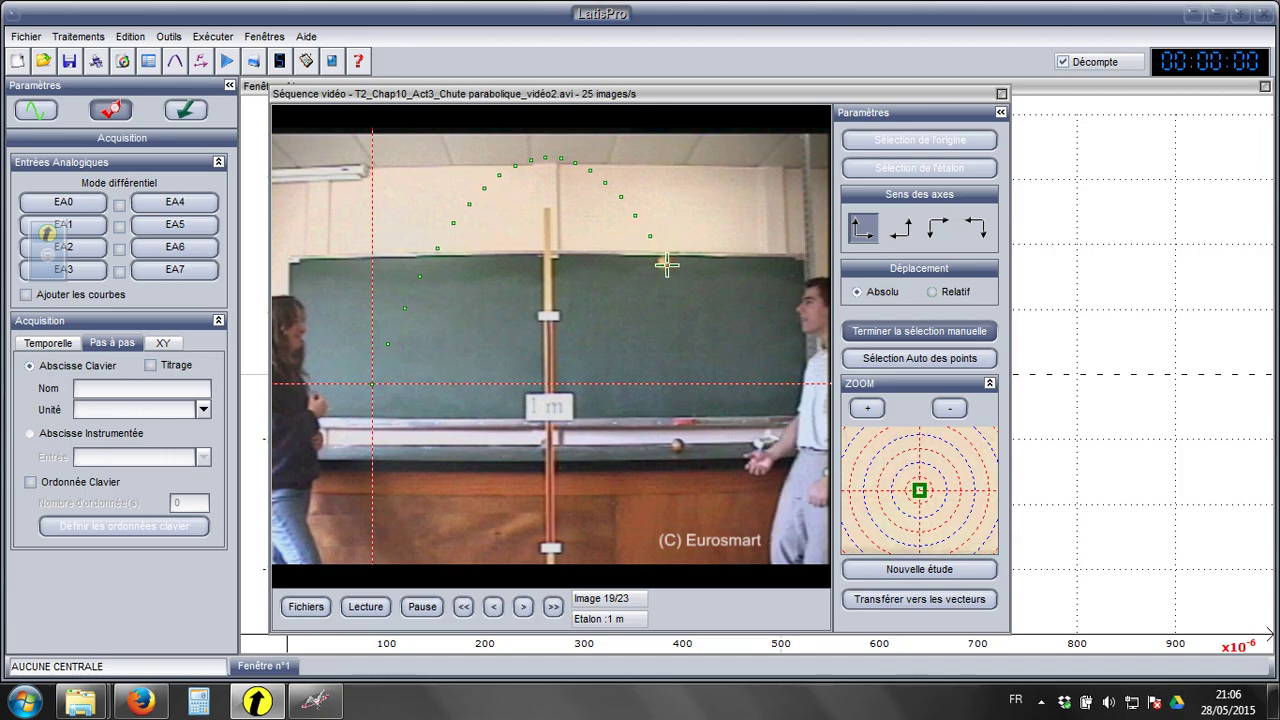
{"action": "left_click", "coordinate": [666, 262]}
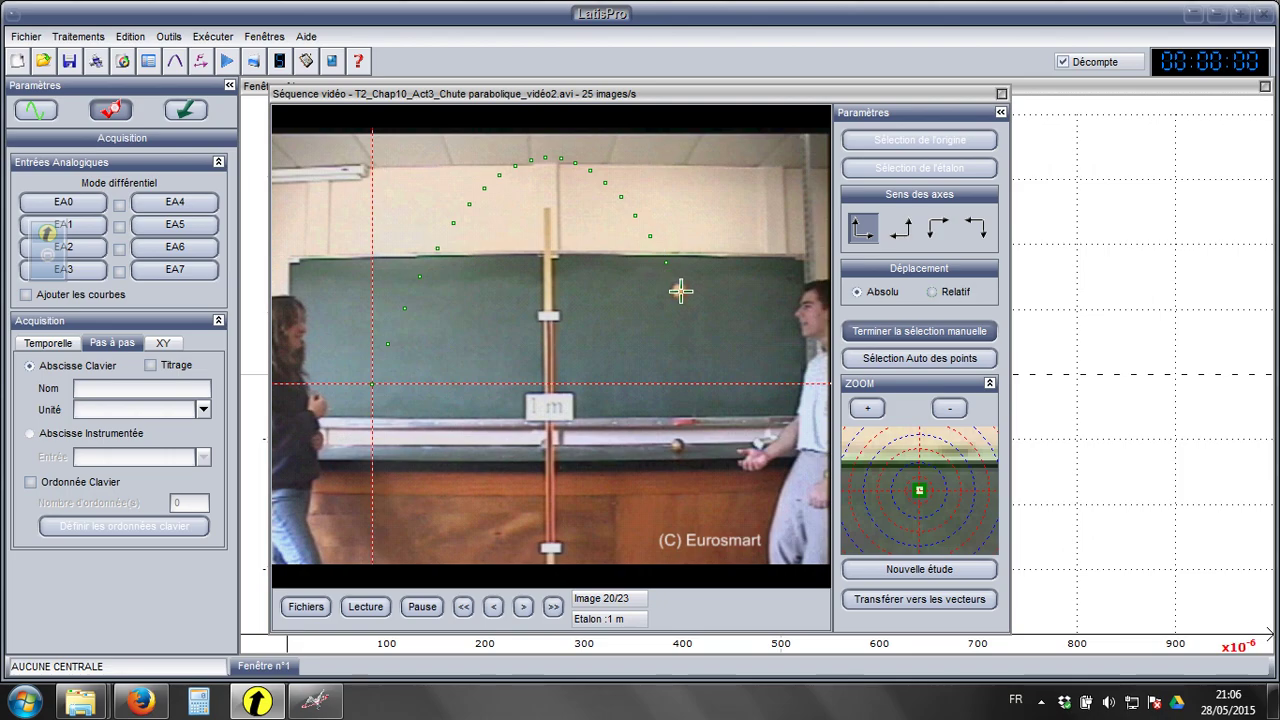
{"action": "left_click", "coordinate": [680, 290]}
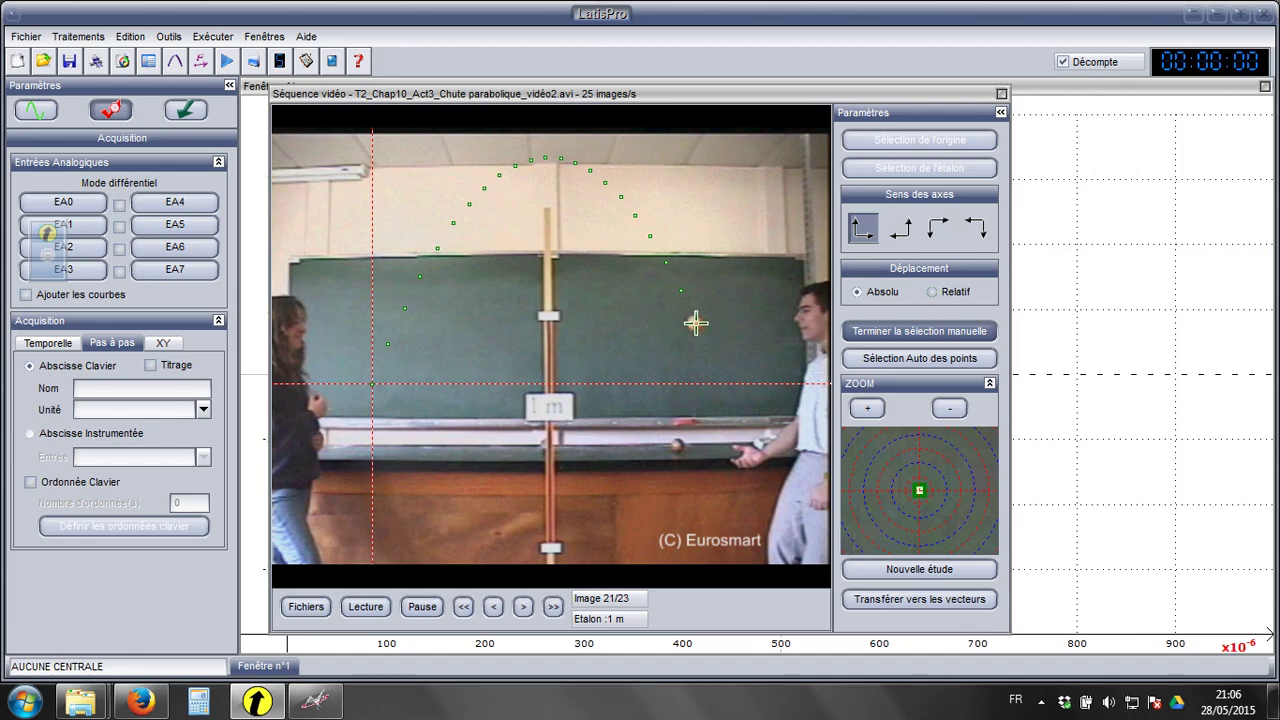
{"action": "left_click", "coordinate": [696, 323]}
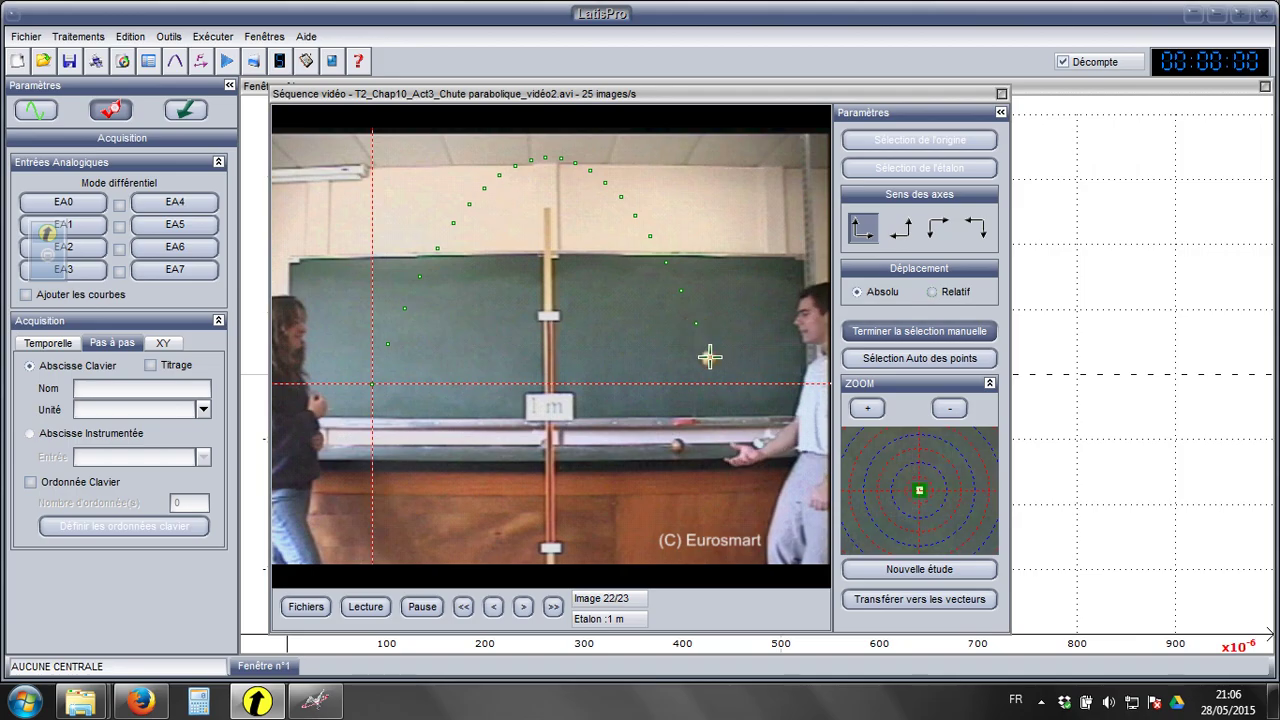
{"action": "left_click", "coordinate": [709, 357]}
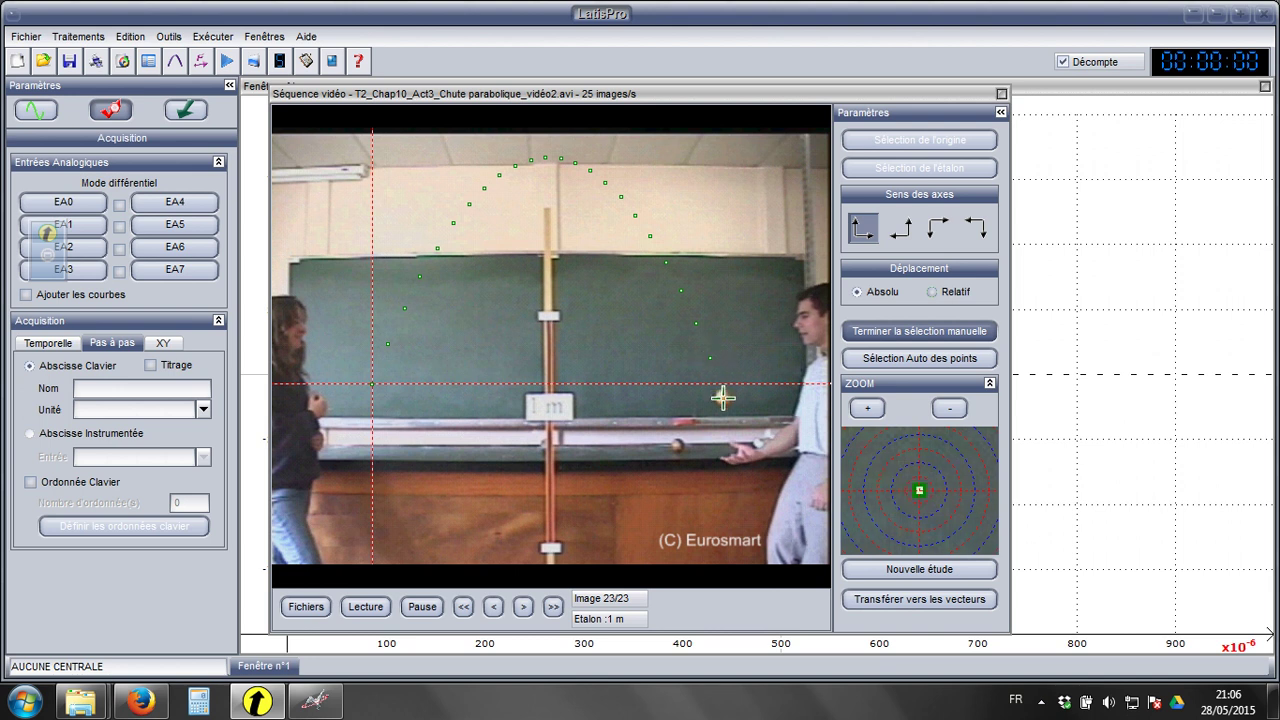
{"action": "left_click", "coordinate": [723, 398]}
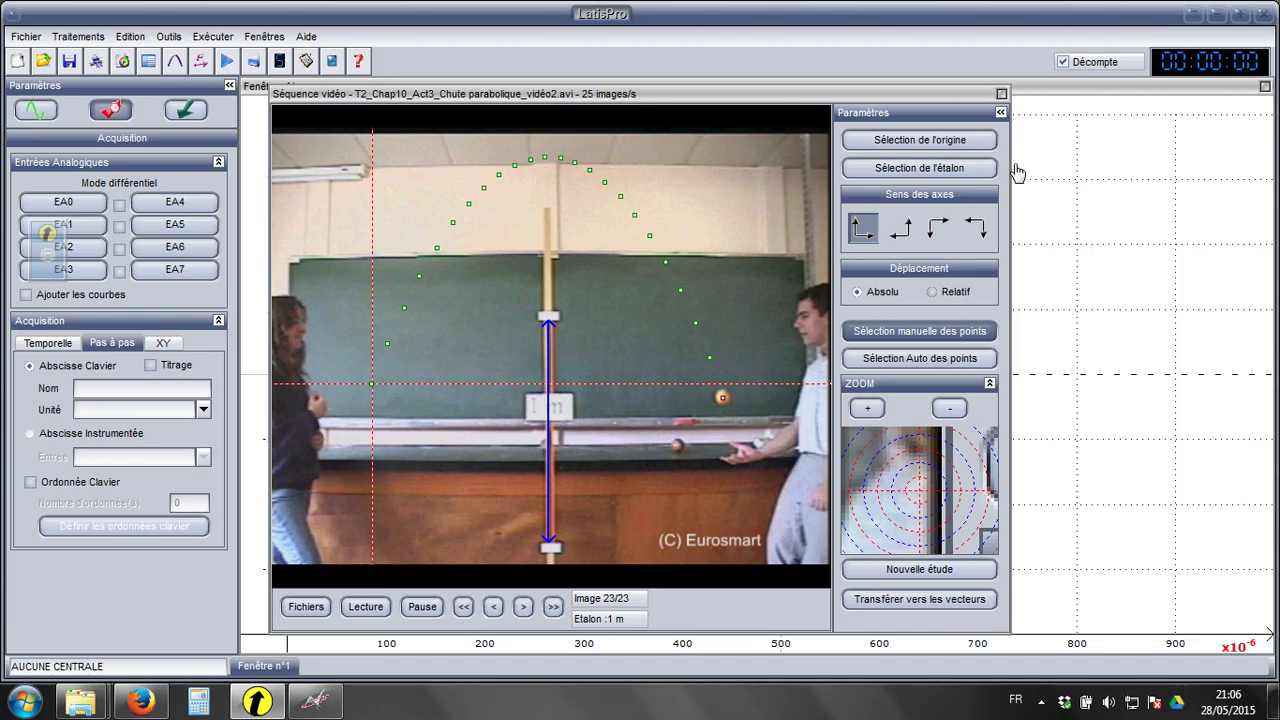
Close the video sequence window and display the list of curves
{"action": "left_click", "coordinate": [1002, 93]}
{"action": "left_click", "coordinate": [998, 97]}
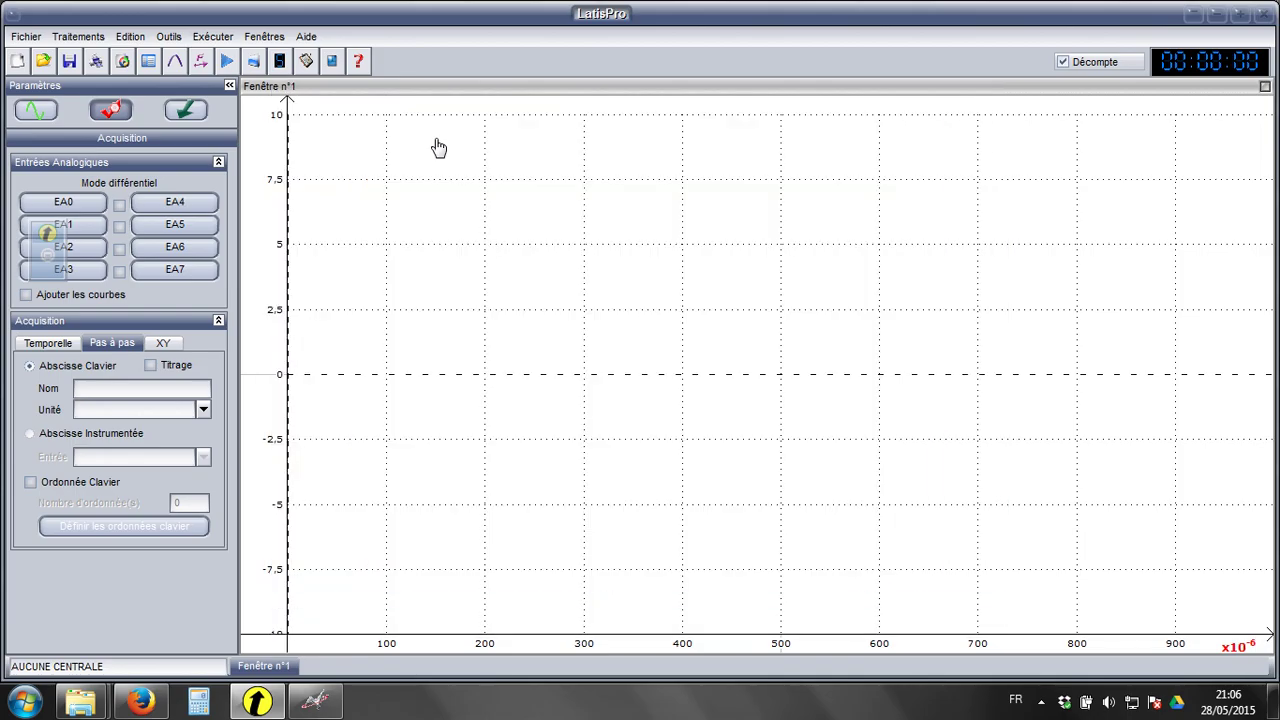
{"action": "left_click", "coordinate": [50, 115]}
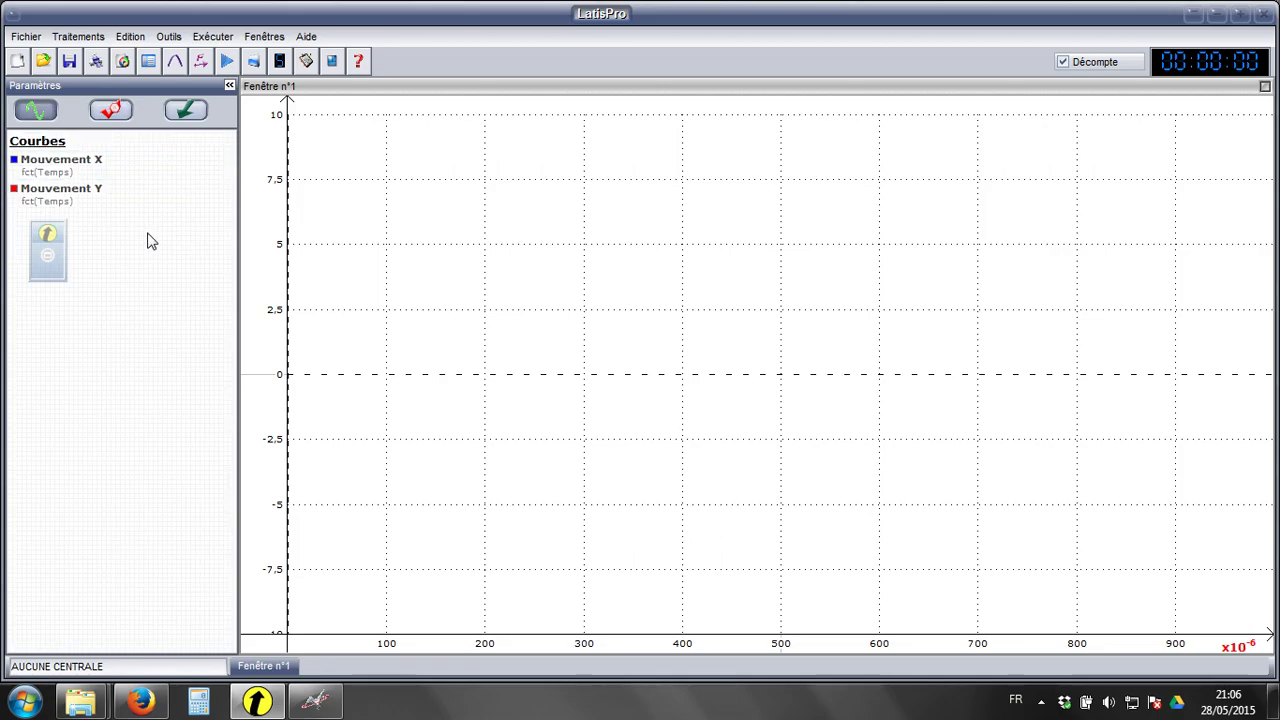
Rename the Mouvement X curve as PositionX and set its display style to Trait avec rond
{"action": "double_click", "coordinate": [90, 164]}
{"action": "left_click", "coordinate": [471, 280]}
{"action": "key", "text": "shift+Home"}
{"action": "type", "text": "Position"}
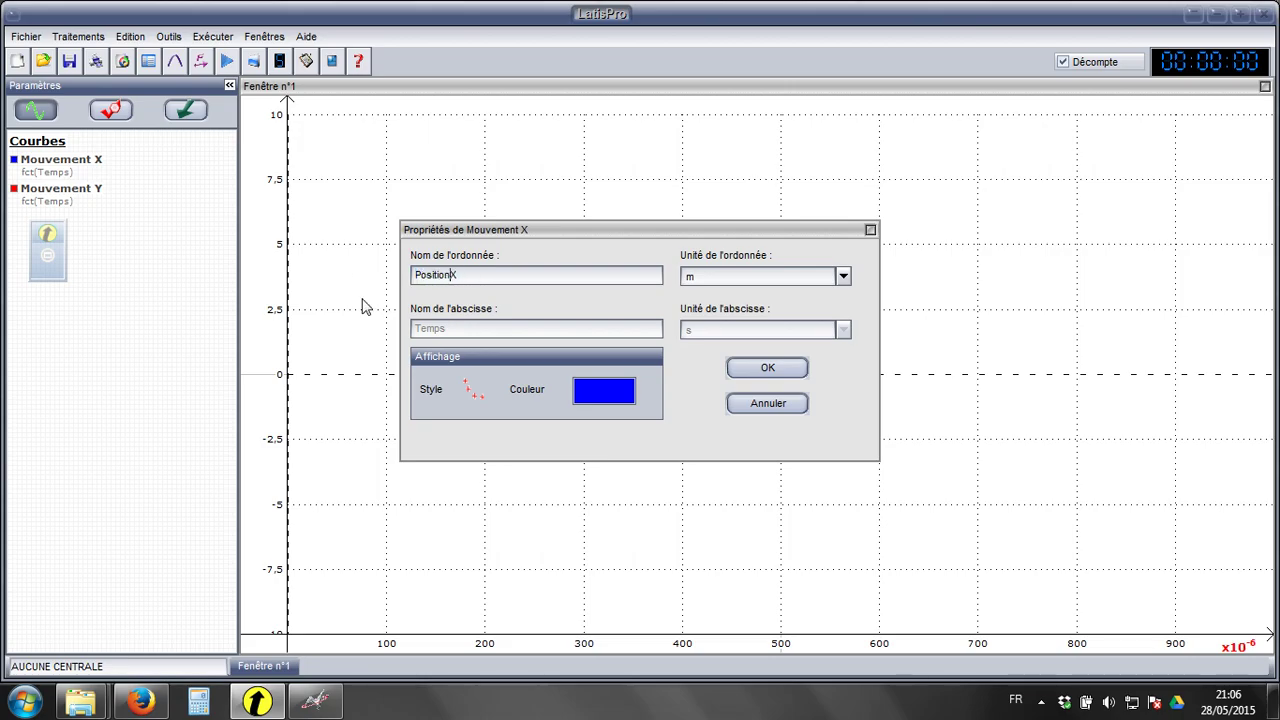
{"action": "left_click", "coordinate": [470, 391]}
{"action": "left_click", "coordinate": [662, 231]}
{"action": "left_click", "coordinate": [748, 367]}
Rename the Mouvement Y curve as PositionY and give it a line-with-markers display style
{"action": "double_click", "coordinate": [98, 189]}
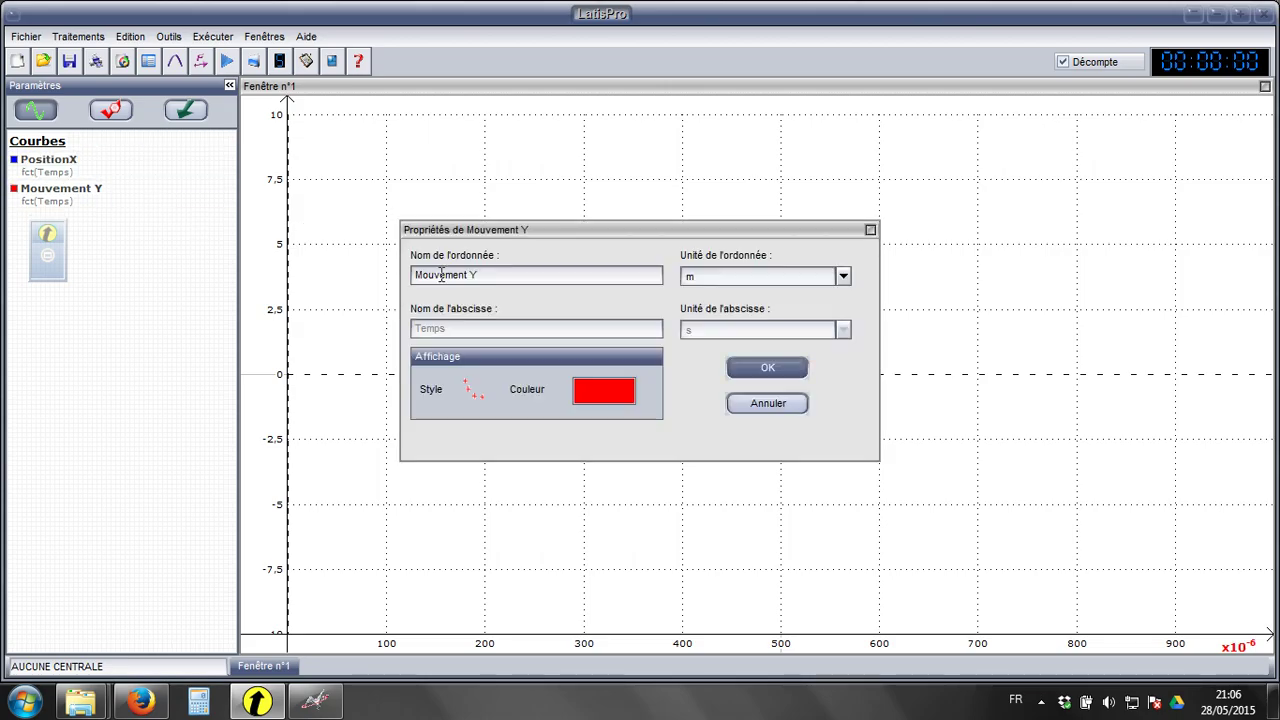
{"action": "mouse_move", "coordinate": [471, 277]}
{"action": "left_mouse_down"}
{"action": "mouse_move", "coordinate": [447, 279]}
{"action": "mouse_move", "coordinate": [472, 278]}
{"action": "left_mouse_up"}
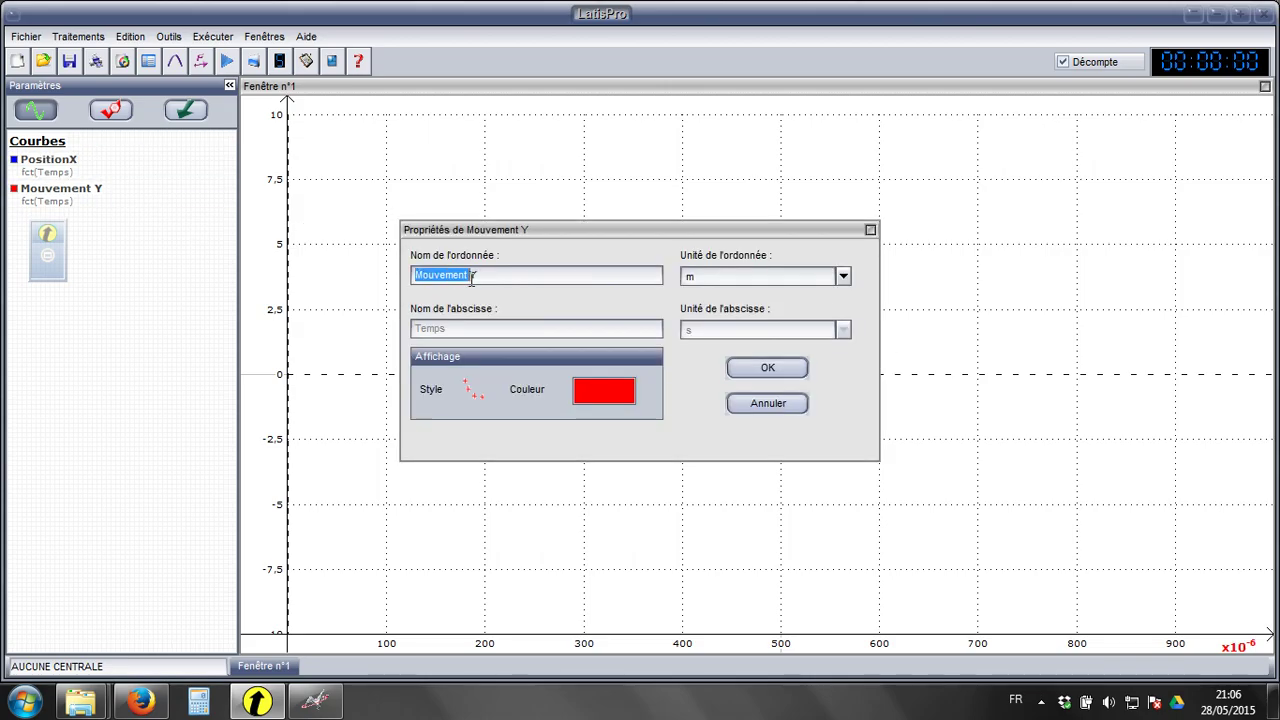
{"action": "type", "text": "PositionY"}
{"action": "left_click", "coordinate": [476, 390]}
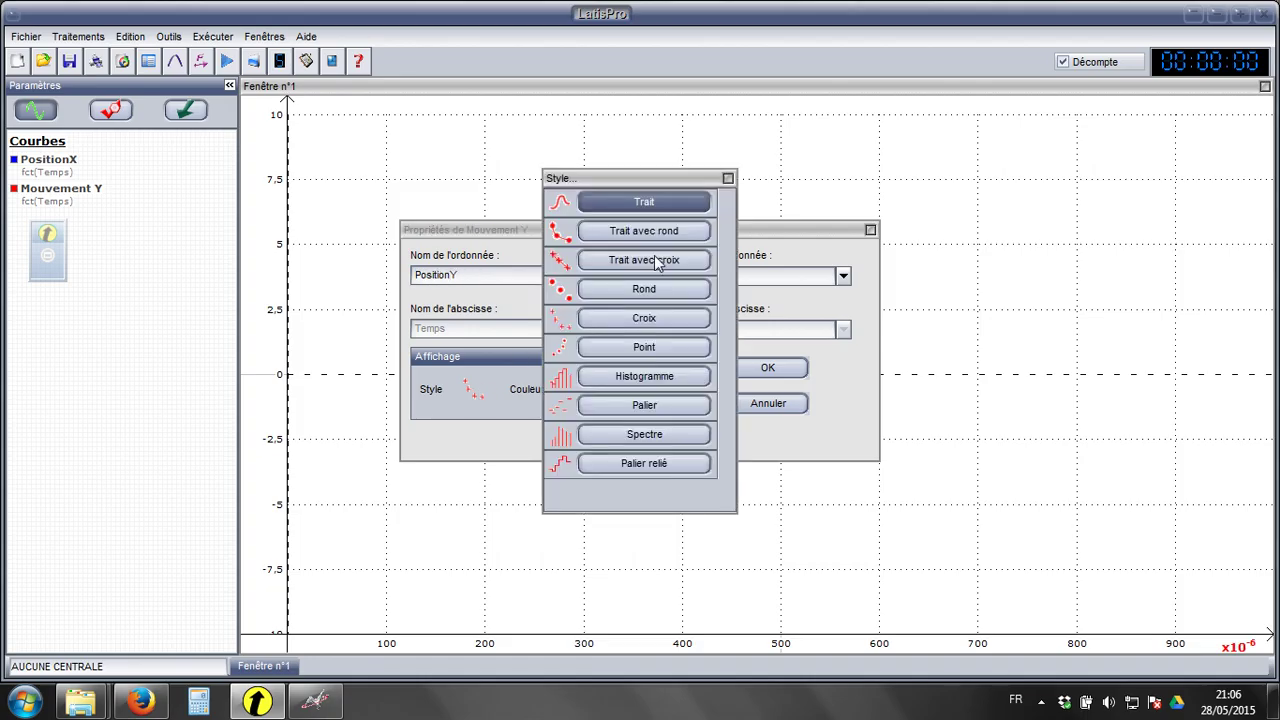
{"action": "left_click", "coordinate": [665, 248]}
{"action": "left_click", "coordinate": [767, 368]}
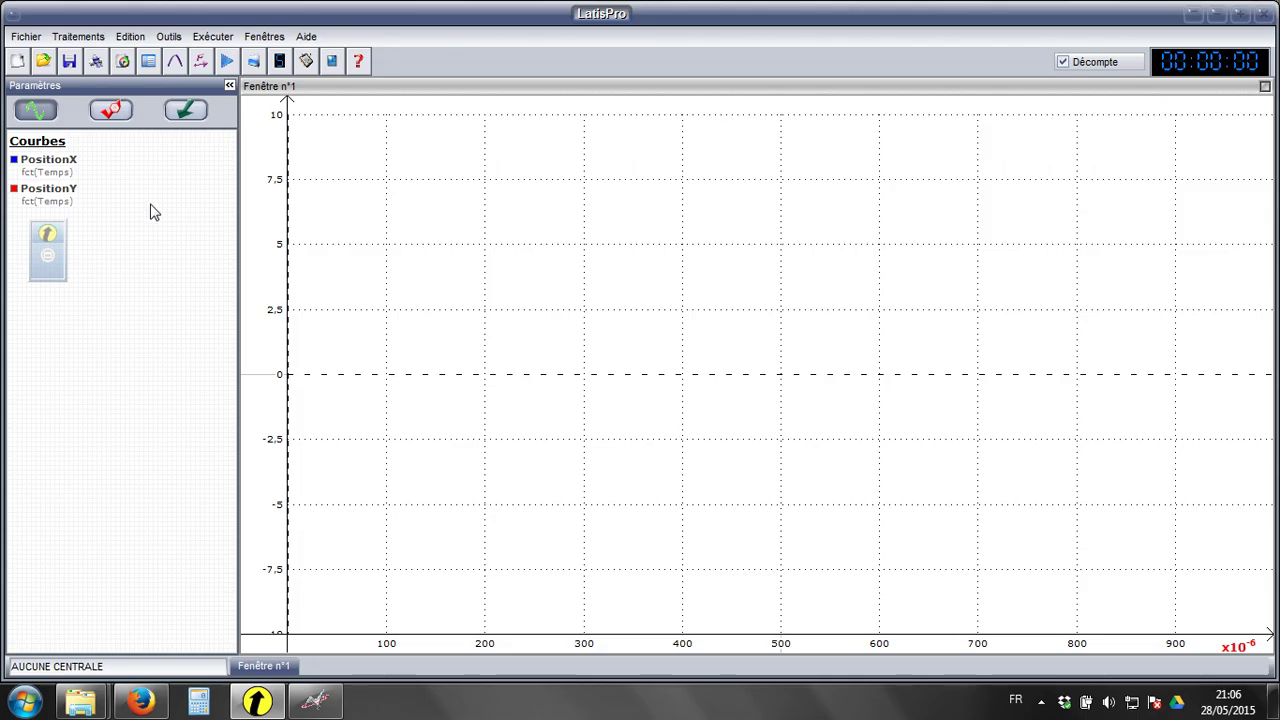
Plot the PositionX curve in Fenêtre n°1 and set its display style to Rond
{"action": "left_click_drag", "start_coordinate": [80, 172], "coordinate": [337, 228]}
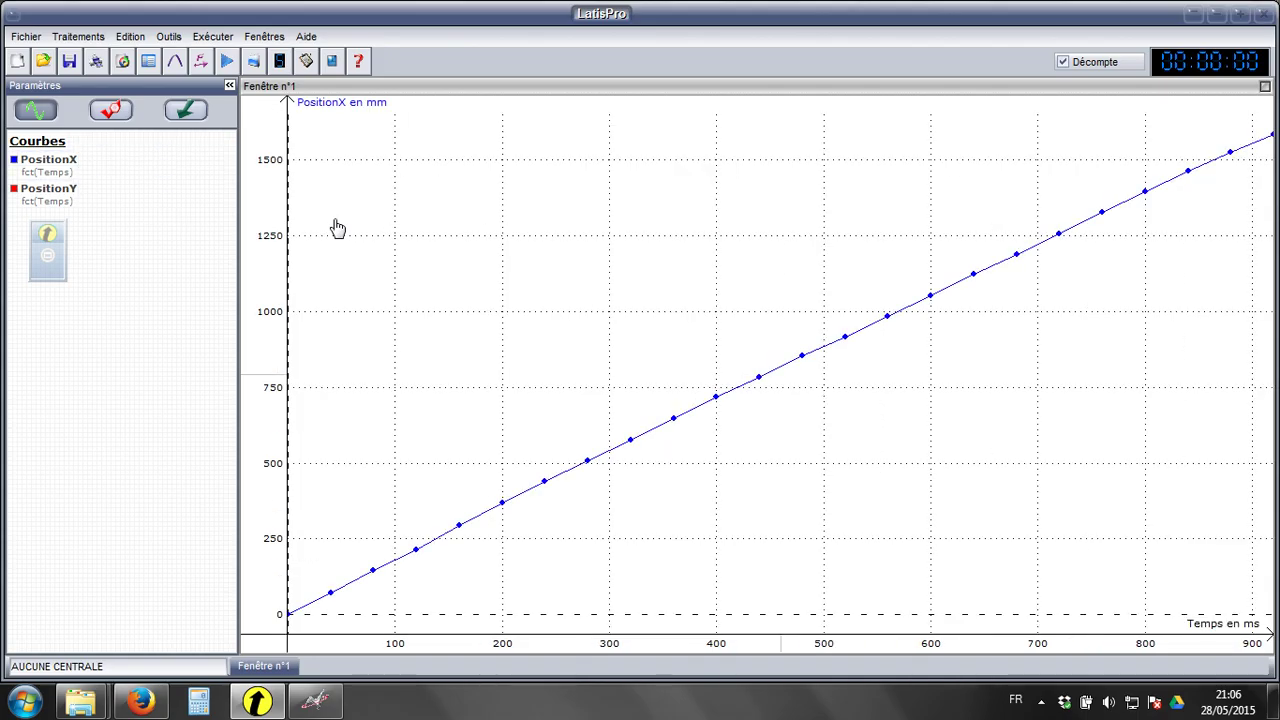
{"action": "double_click", "coordinate": [56, 164]}
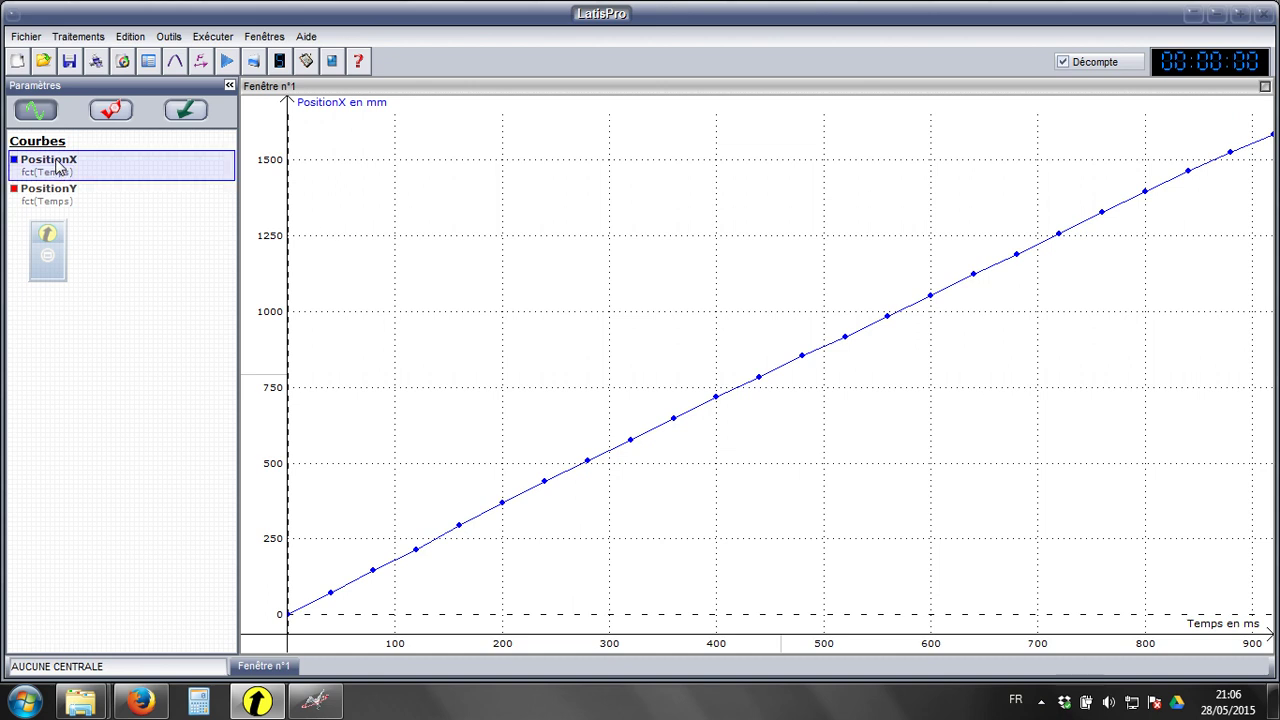
{"action": "left_click", "coordinate": [472, 390]}
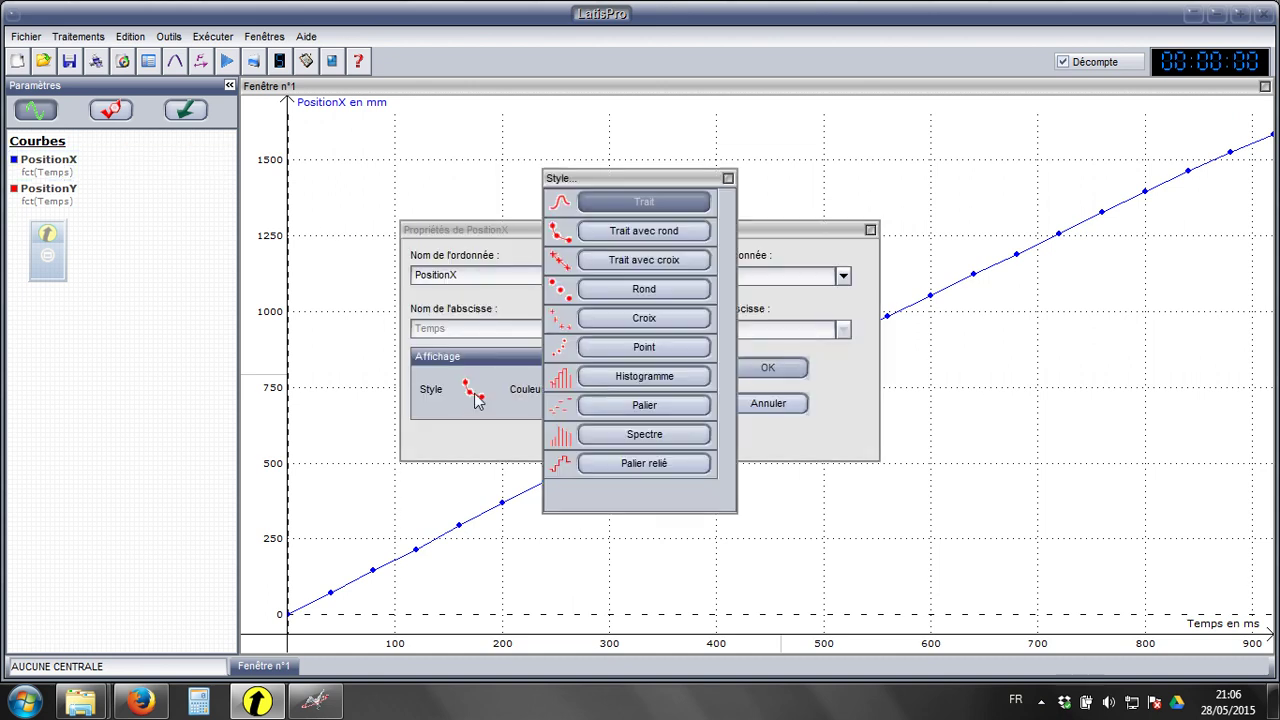
{"action": "left_click", "coordinate": [645, 289]}
{"action": "left_click", "coordinate": [745, 370]}
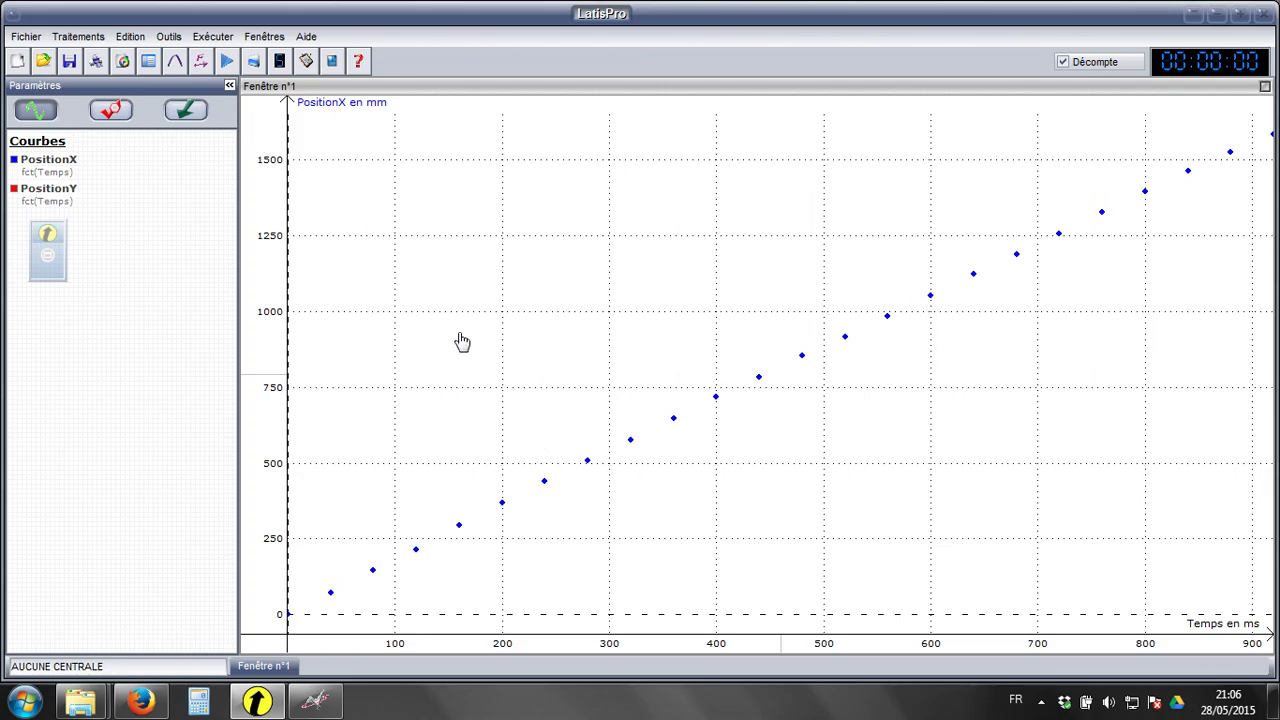
Fit an Affine model to the PositionX curve and expand the modelling results
{"action": "left_click", "coordinate": [182, 66]}
{"action": "left_click_drag", "start_coordinate": [62, 163], "coordinate": [452, 218]}
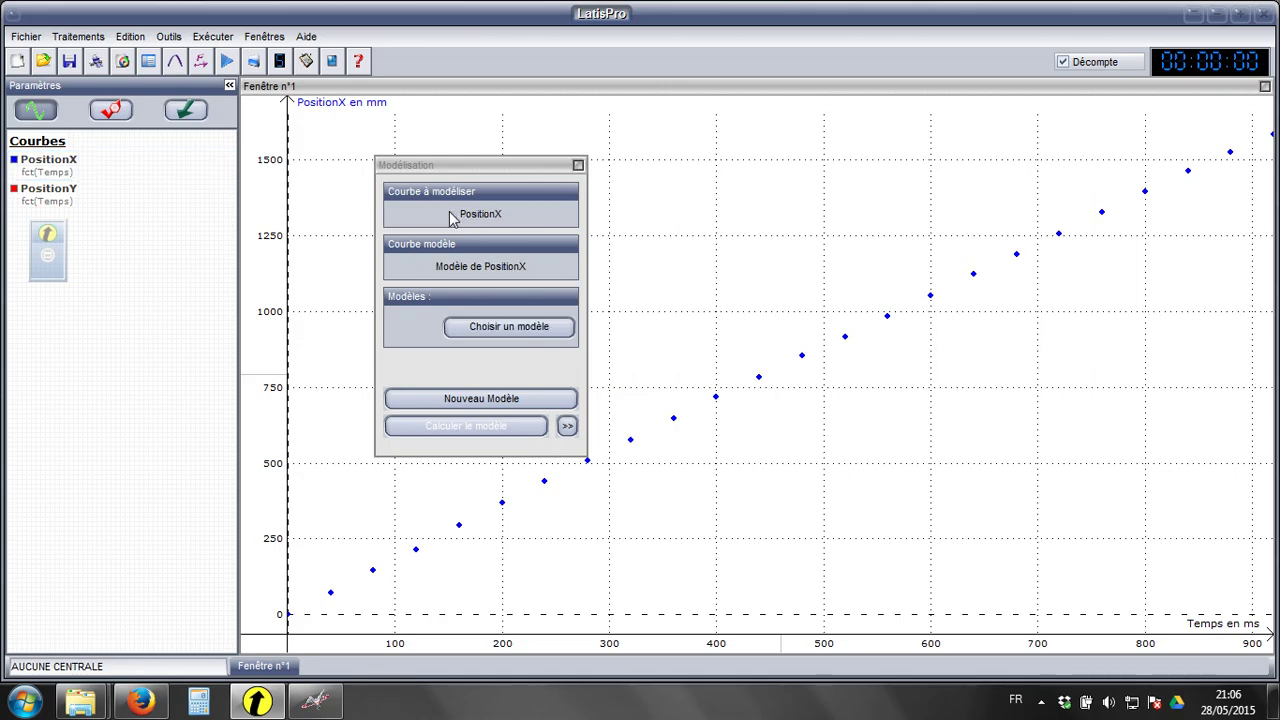
{"action": "left_click", "coordinate": [508, 326]}
{"action": "left_click", "coordinate": [681, 285]}
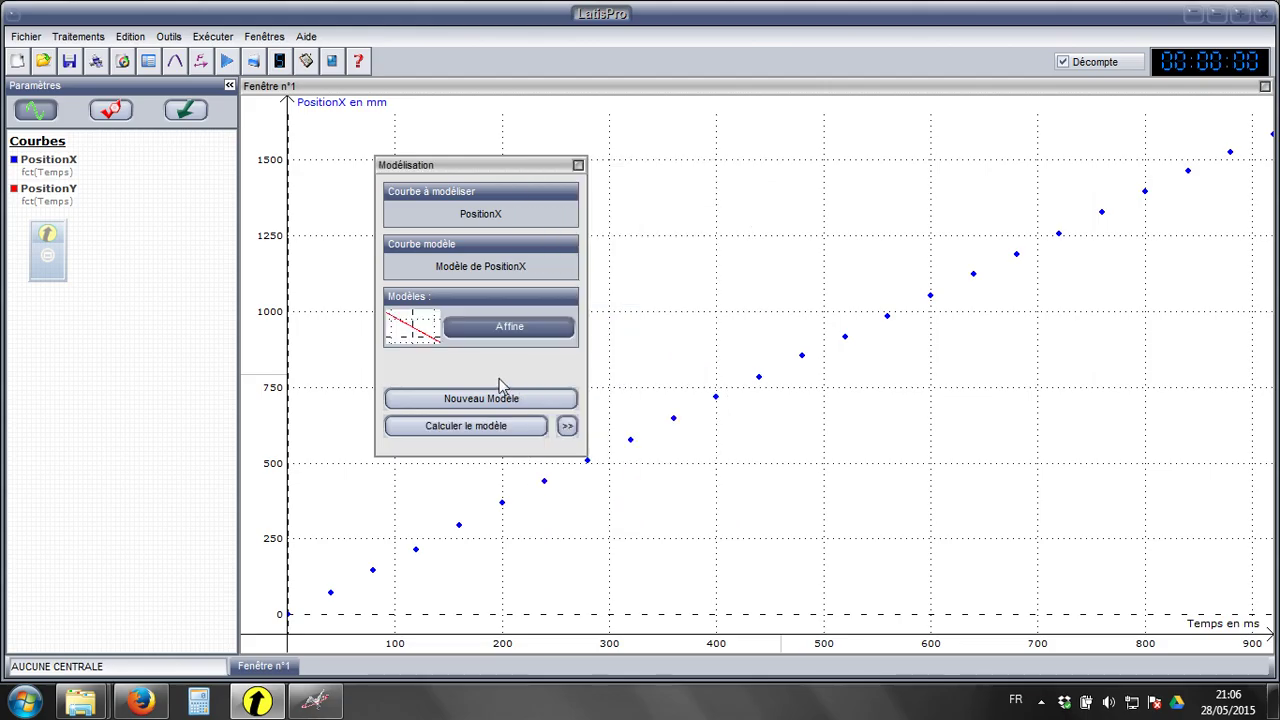
{"action": "left_click", "coordinate": [567, 428]}
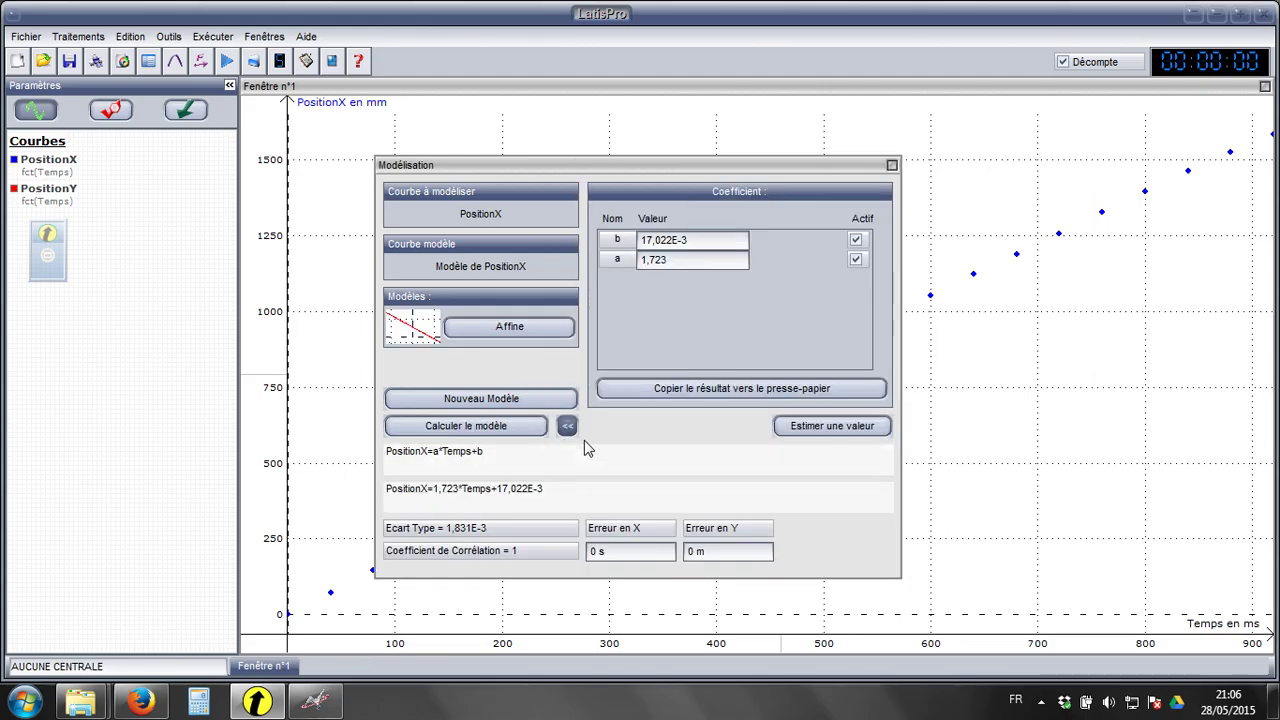
Examine the fitted PositionX equation, particularly its constant term, and close the modelling window
{"action": "left_click_drag", "start_coordinate": [432, 489], "coordinate": [547, 488]}
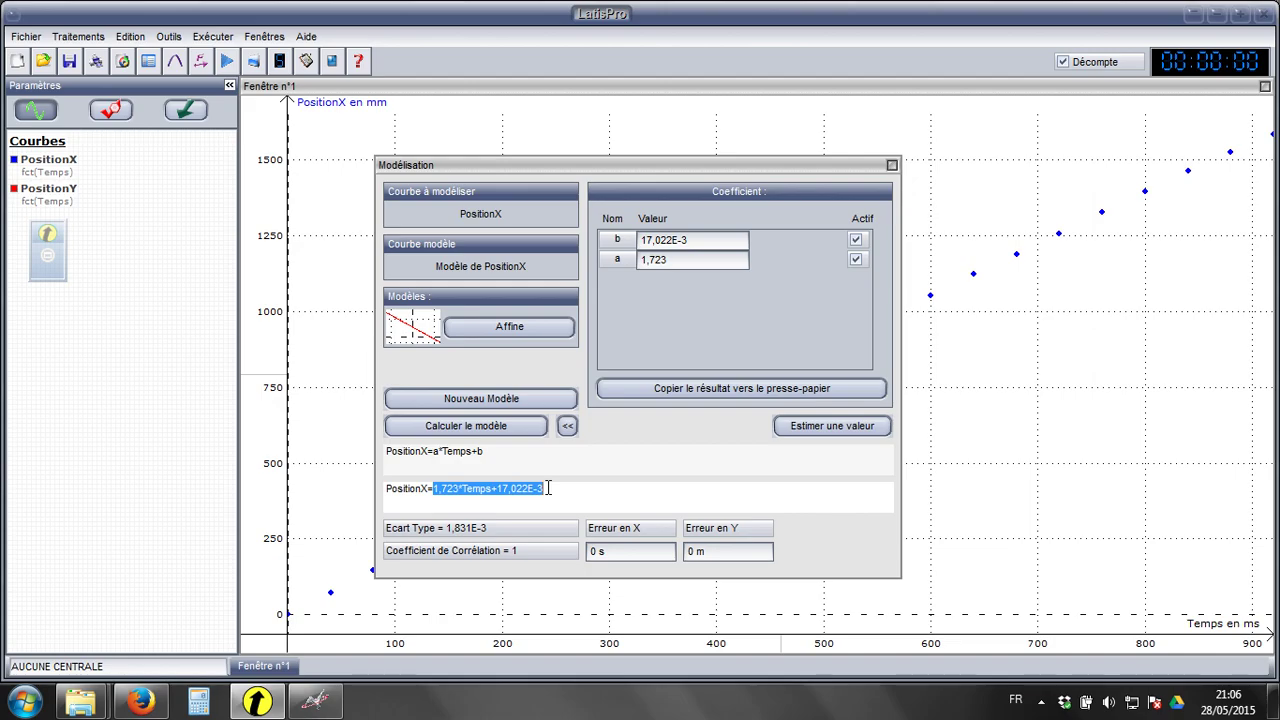
{"action": "left_click", "coordinate": [548, 488]}
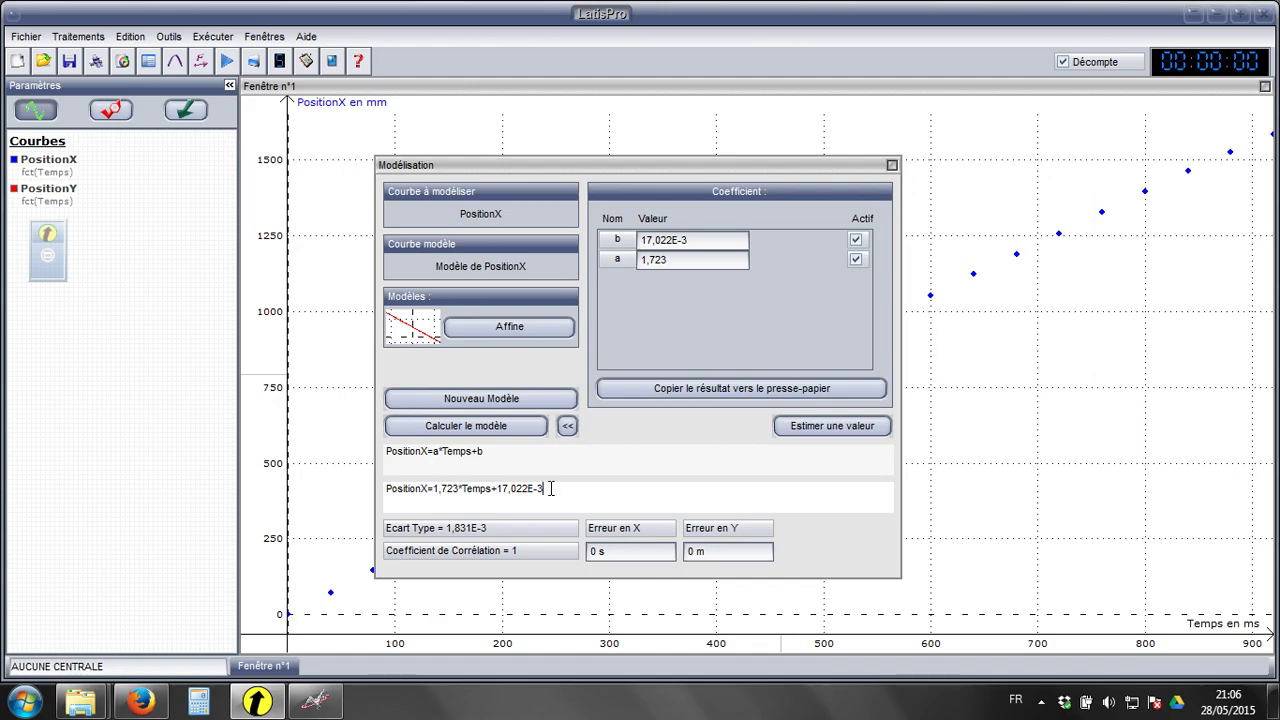
{"action": "left_click_drag", "start_coordinate": [548, 488], "coordinate": [497, 488]}
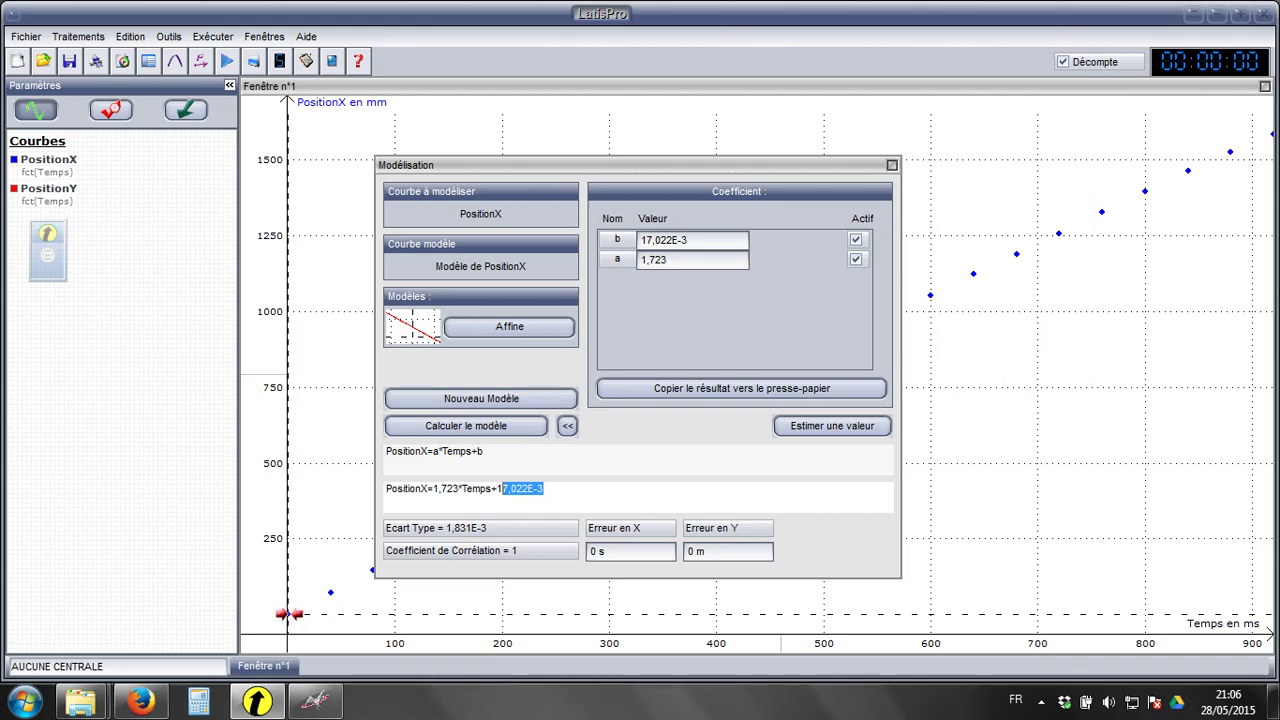
{"action": "left_click", "coordinate": [555, 491]}
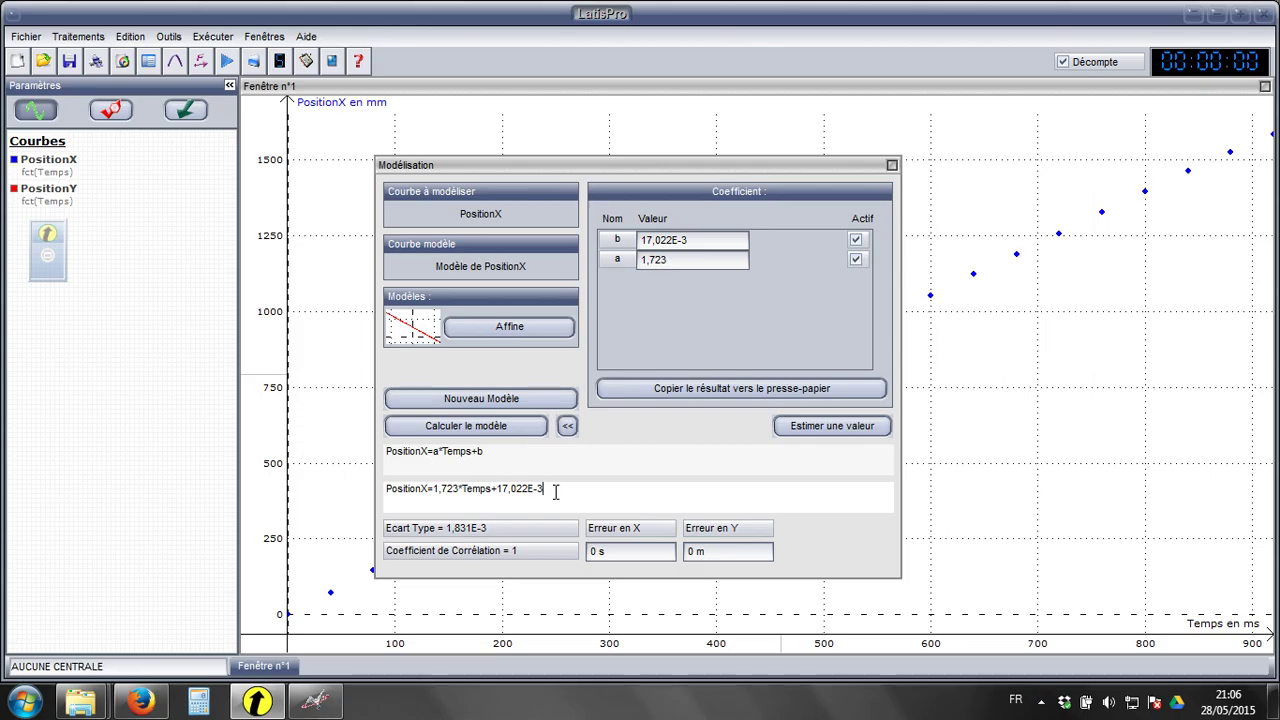
{"action": "left_click", "coordinate": [566, 430]}
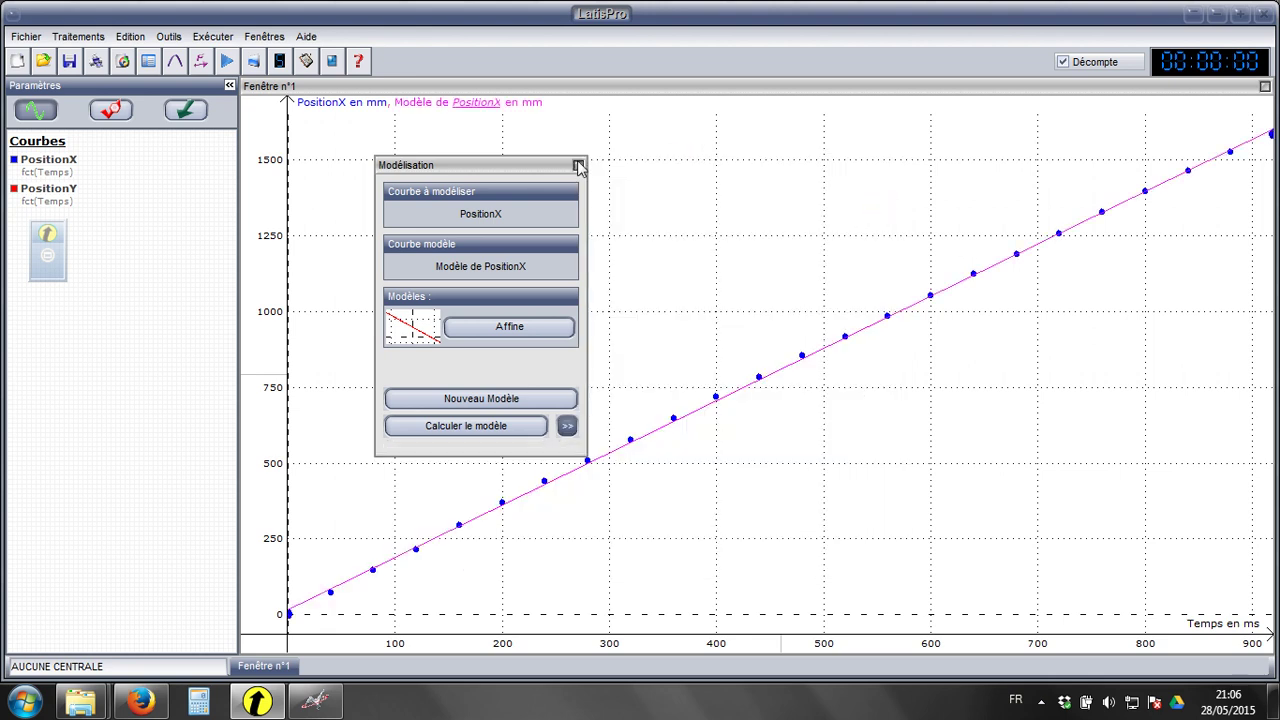
{"action": "left_click", "coordinate": [578, 165]}
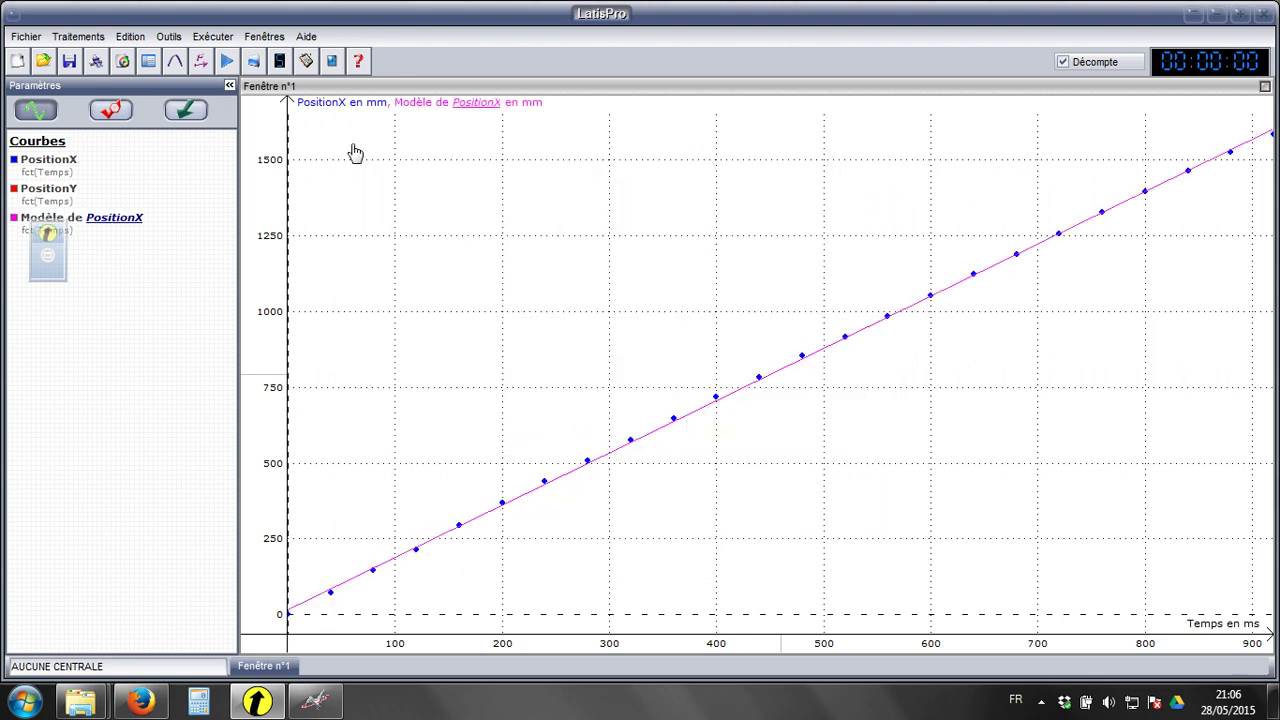
Plot the PositionY curve in a new graph window and tile both windows with Mosaïque Auto
{"action": "left_click", "coordinate": [277, 37]}
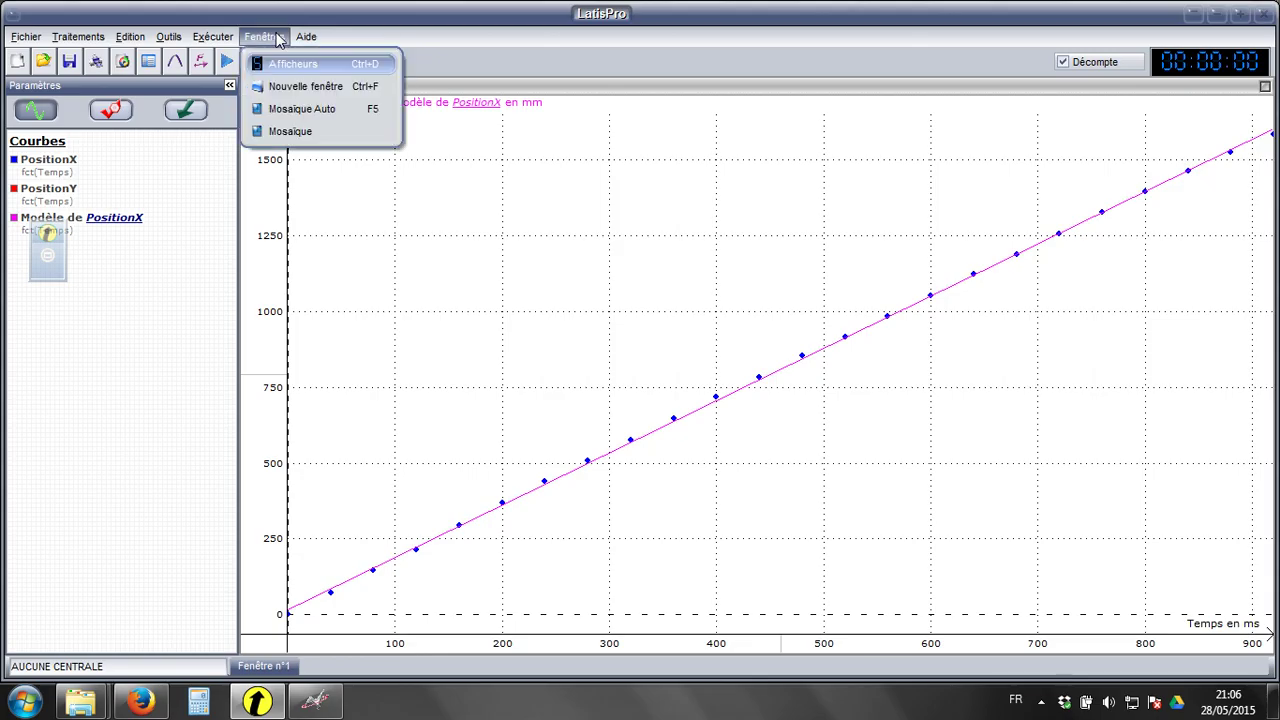
{"action": "left_click", "coordinate": [297, 99]}
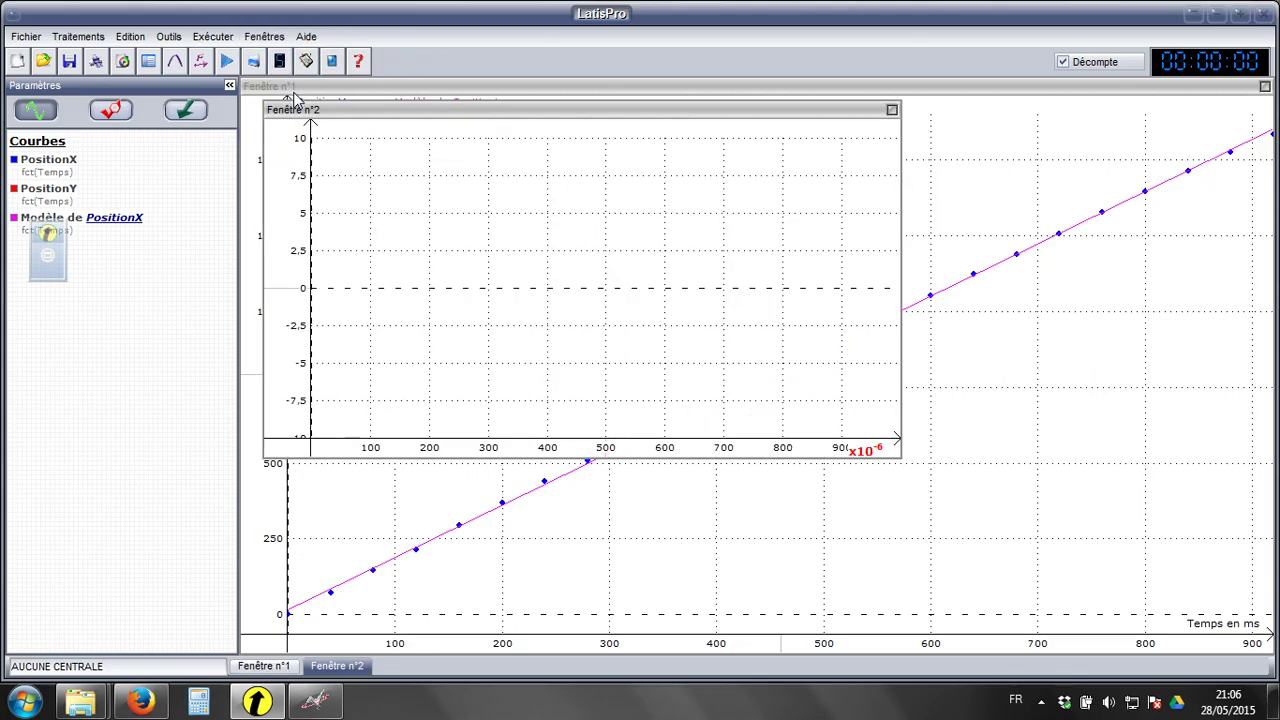
{"action": "left_click", "coordinate": [113, 186]}
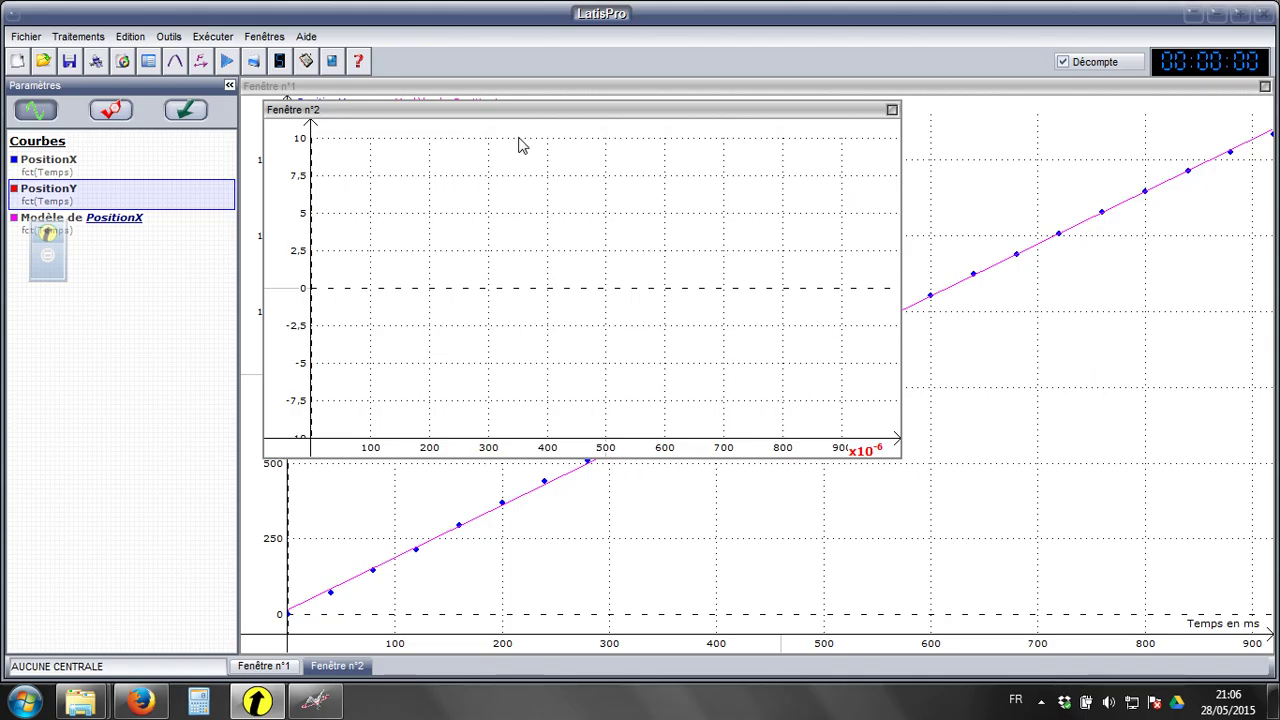
{"action": "left_click", "coordinate": [281, 40]}
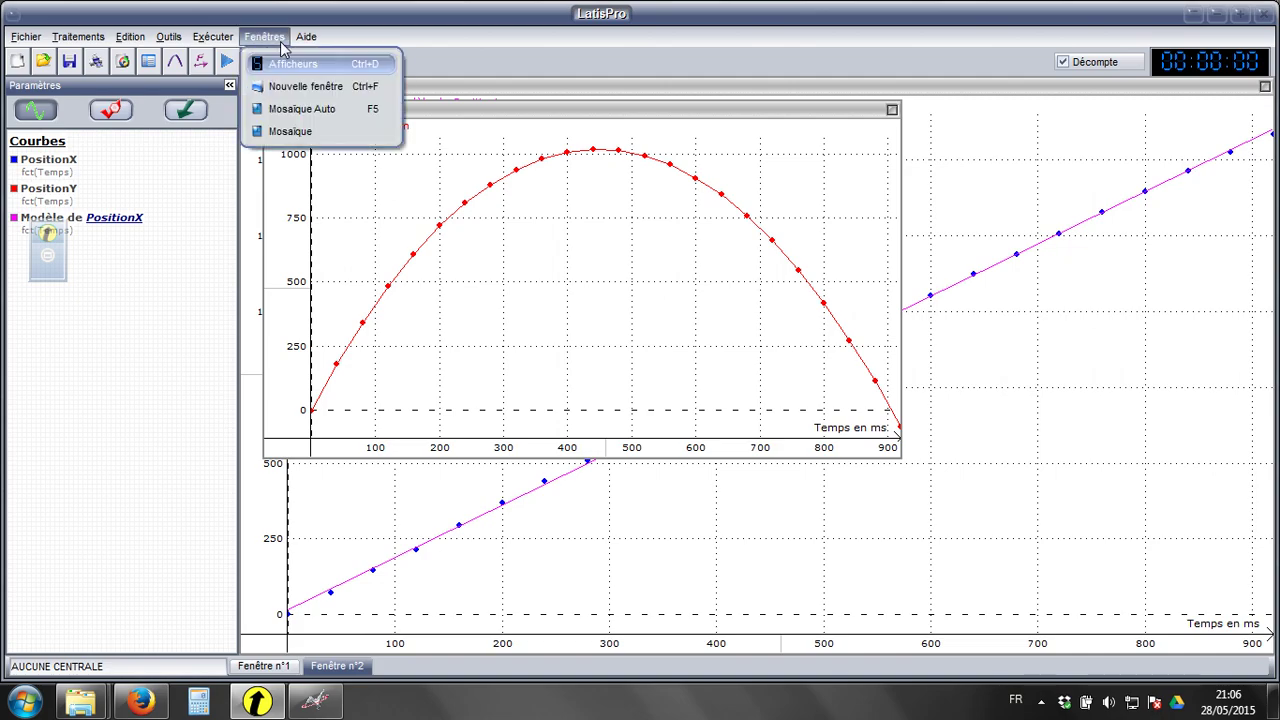
{"action": "left_click", "coordinate": [293, 110]}
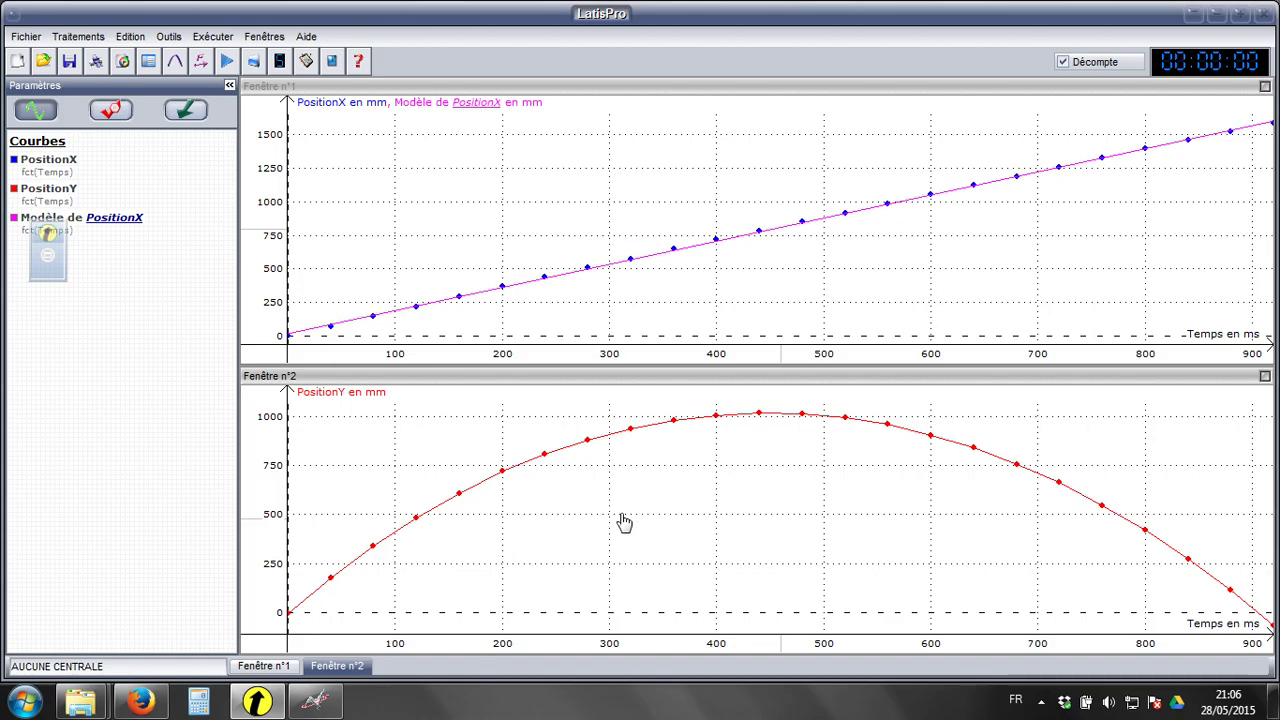
Set the display style of the PositionY curve to Rond
{"action": "left_click", "coordinate": [80, 204]}
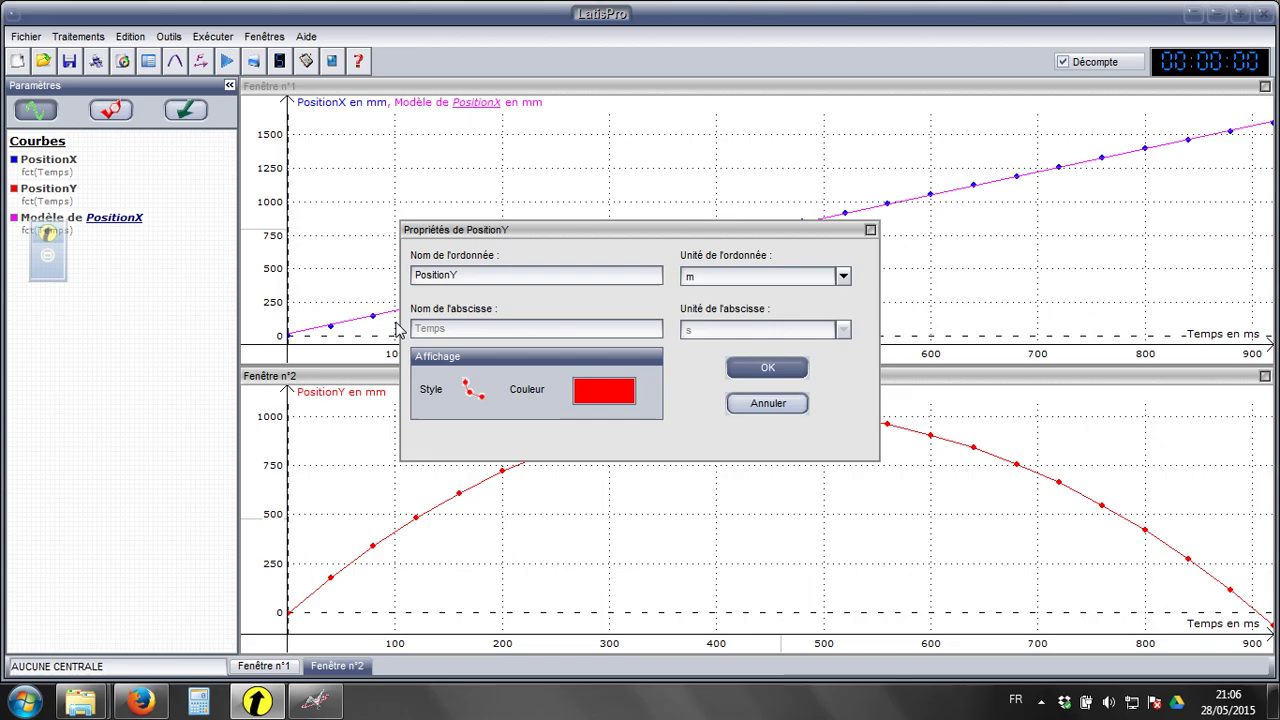
{"action": "left_click", "coordinate": [475, 390]}
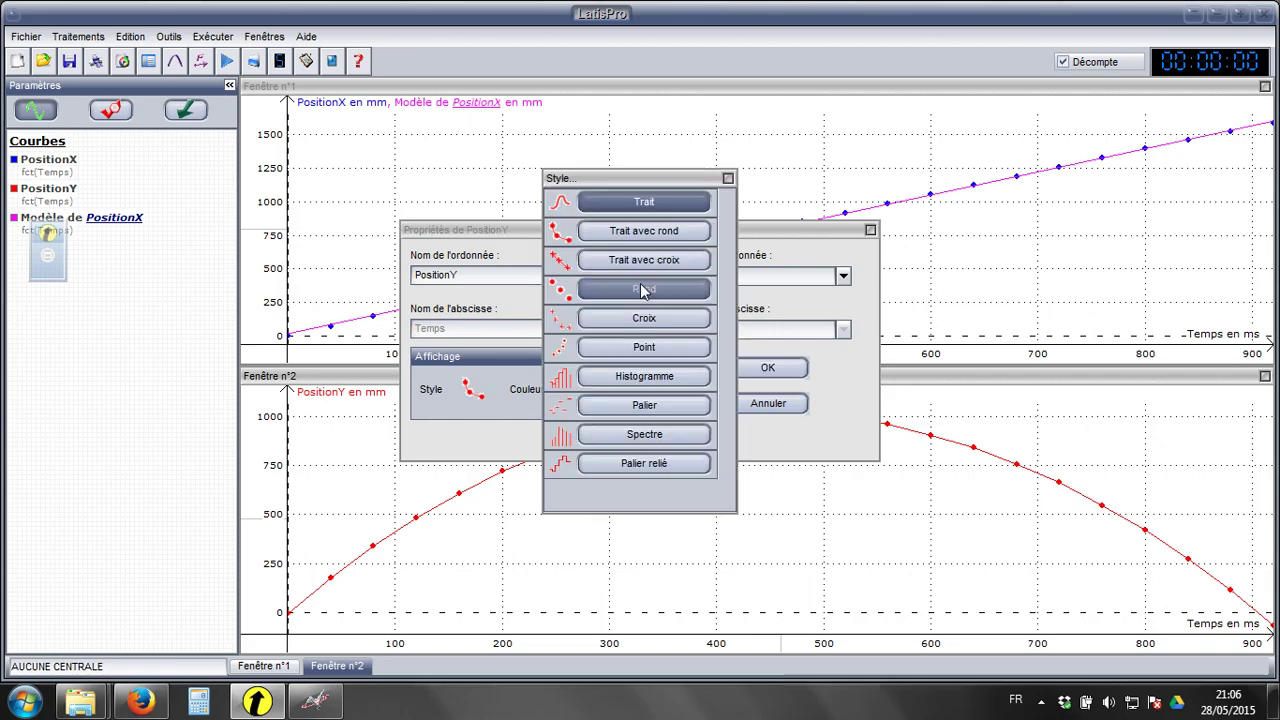
{"action": "left_click", "coordinate": [645, 289]}
{"action": "left_click", "coordinate": [758, 368]}
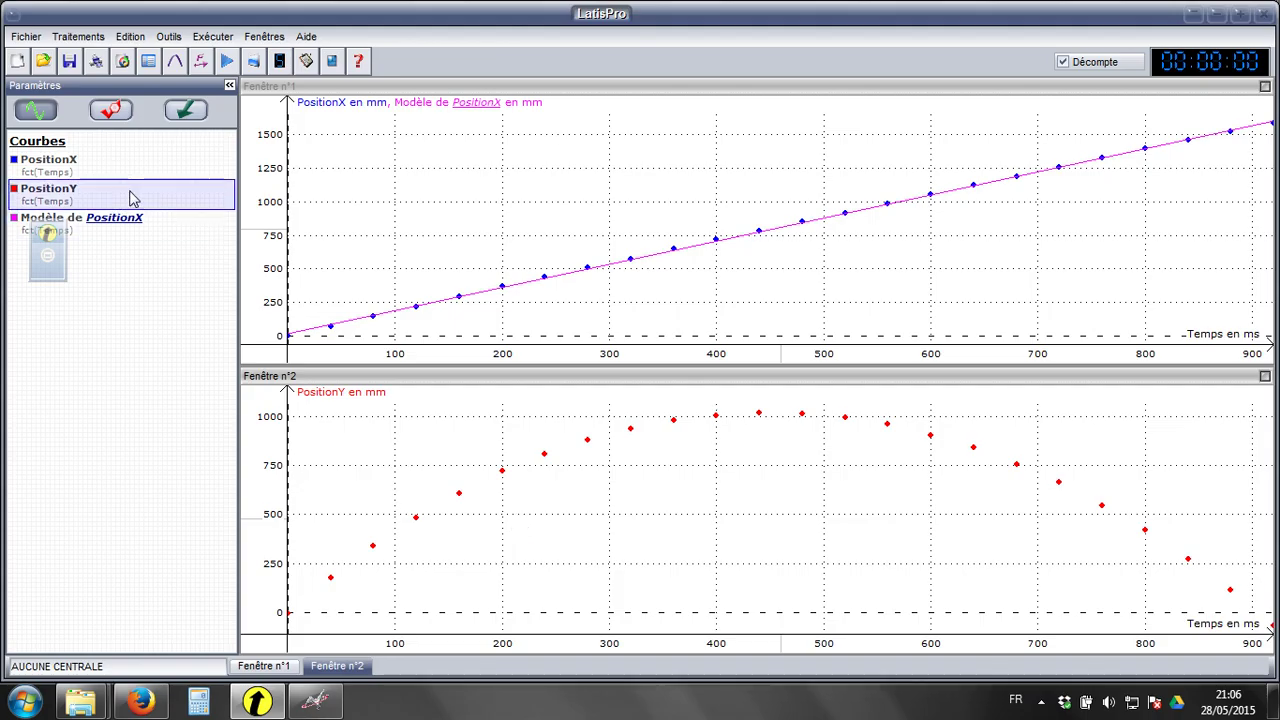
Fit a Parabole model to the PositionY curve and expand the modelling results
{"action": "left_click", "coordinate": [182, 113]}
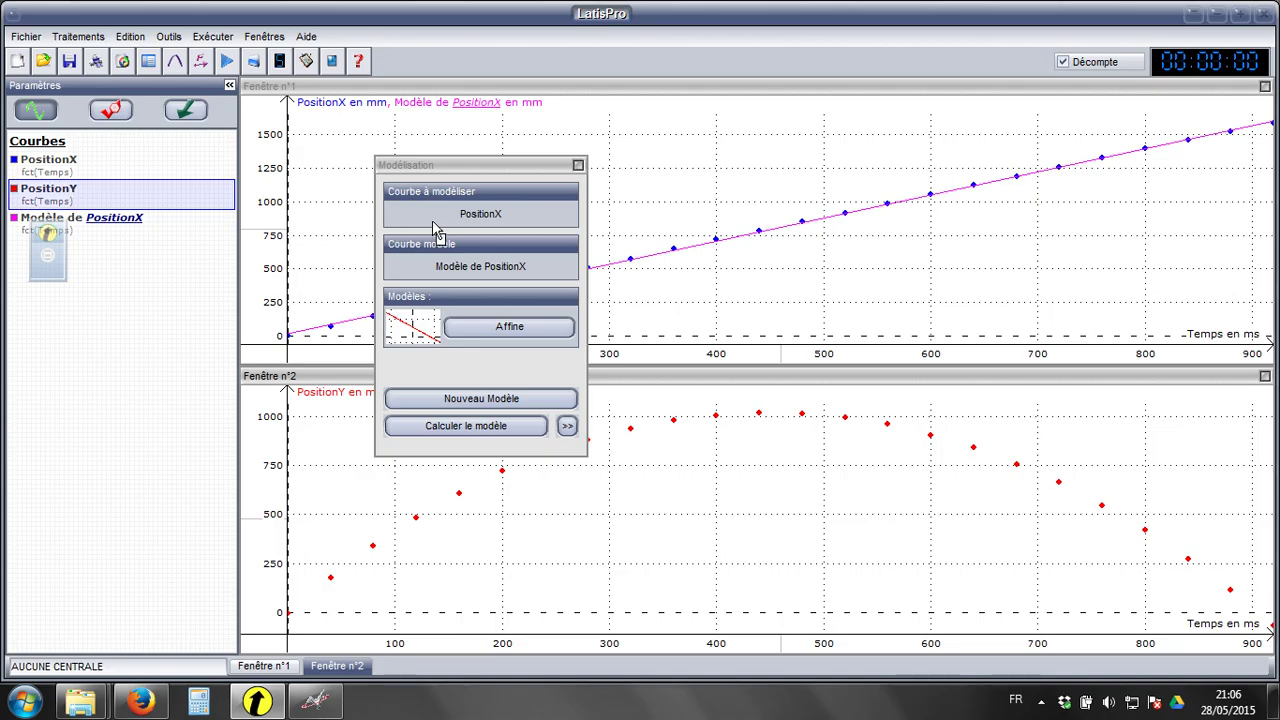
{"action": "left_click_drag", "start_coordinate": [435, 228], "coordinate": [435, 228]}
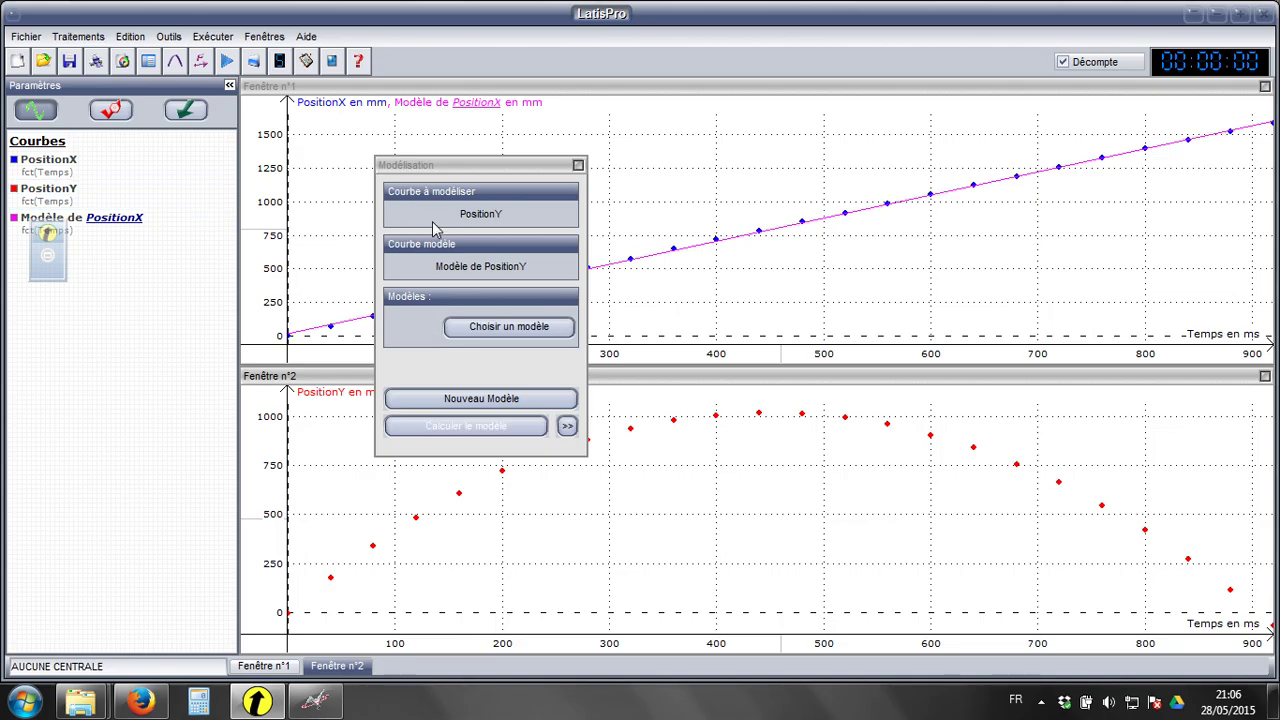
{"action": "left_click", "coordinate": [510, 328]}
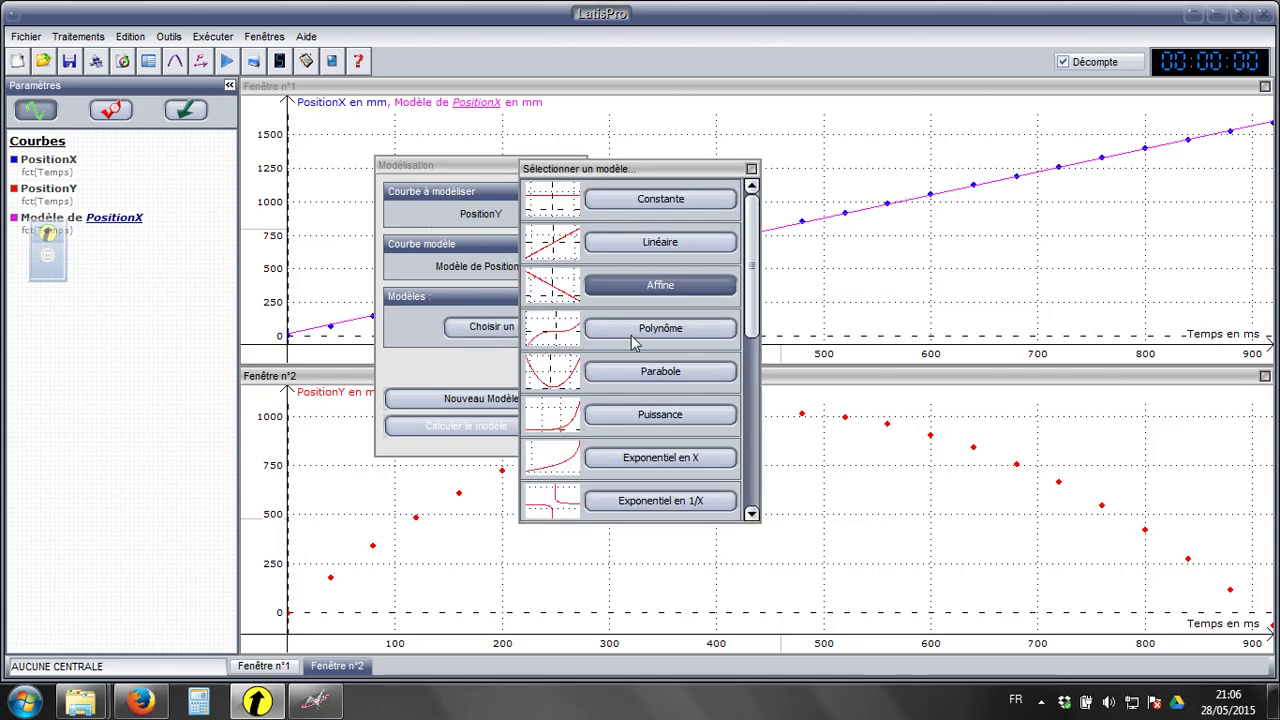
{"action": "left_click", "coordinate": [660, 372]}
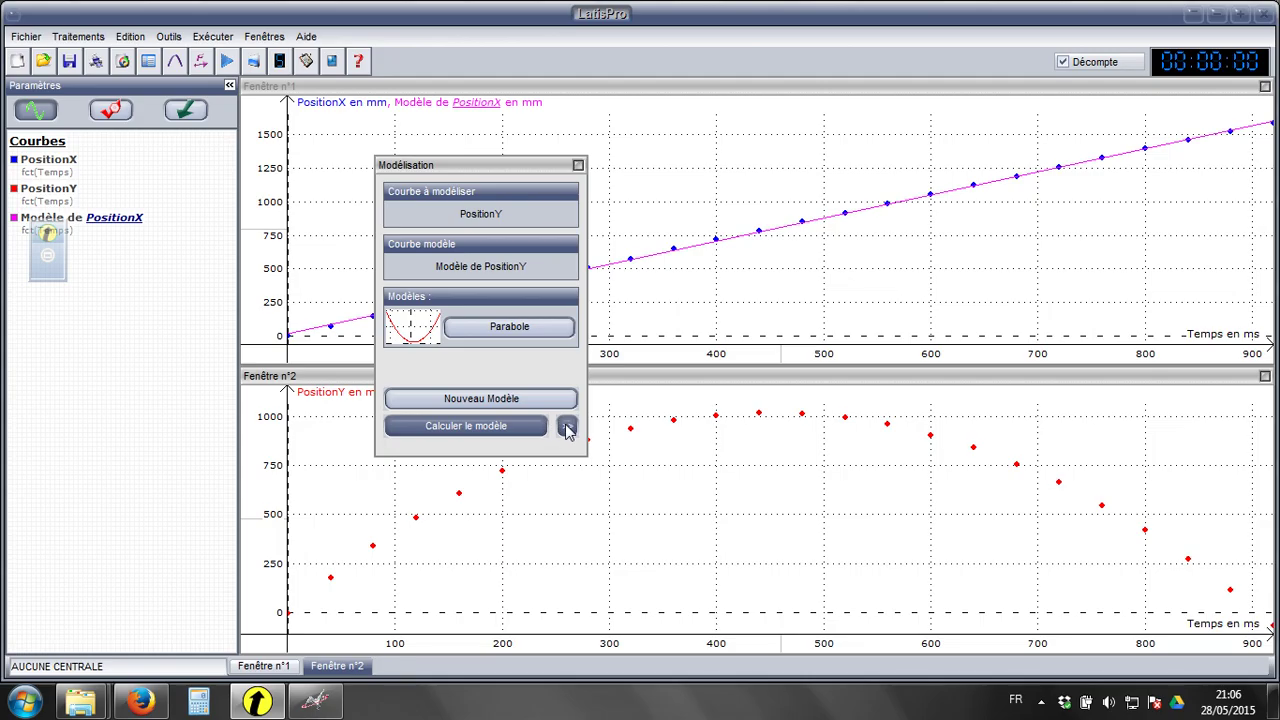
{"action": "left_click", "coordinate": [567, 428]}
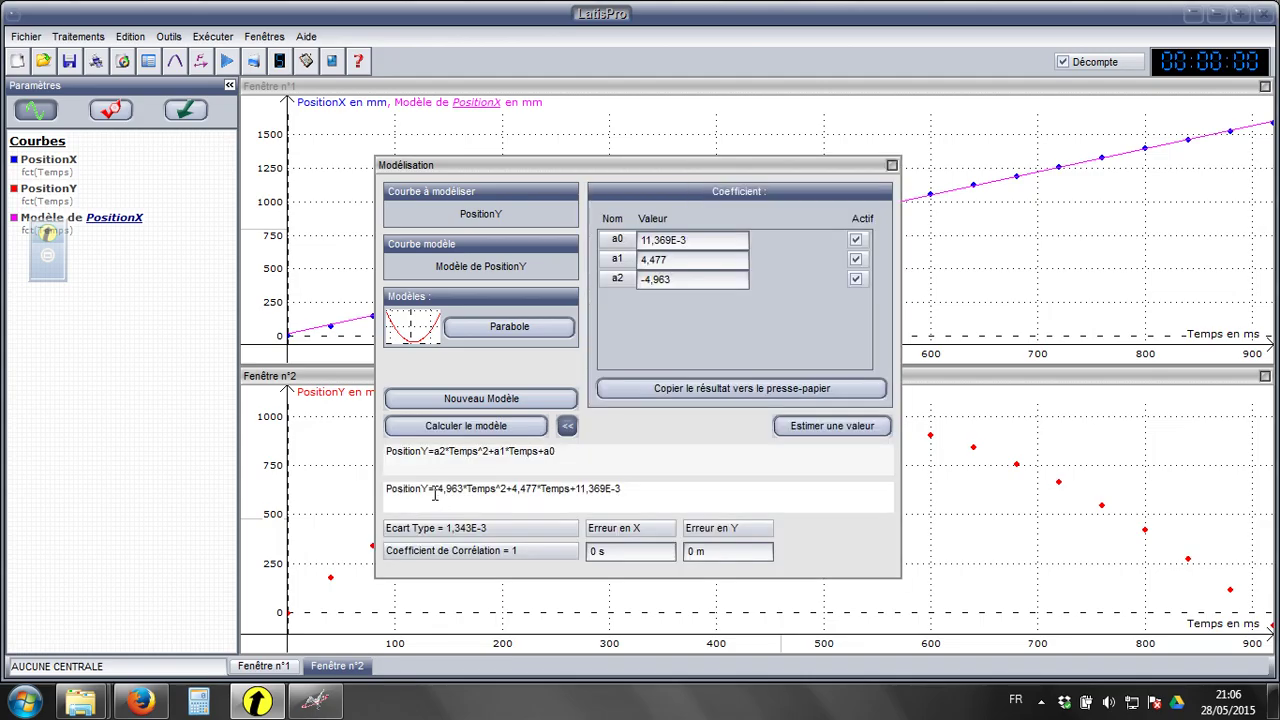
Examine the fitted PositionY equation, particularly its constant term, and close the modelling window
{"action": "left_click_drag", "start_coordinate": [435, 488], "coordinate": [643, 484]}
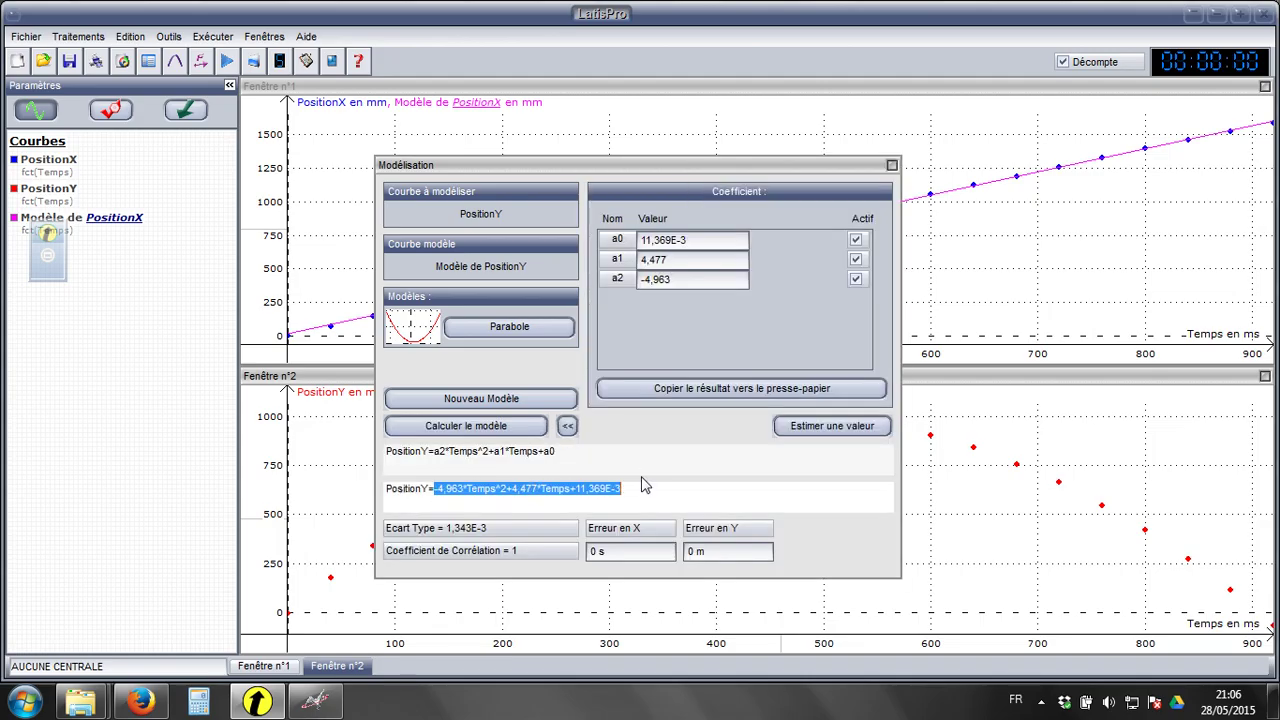
{"action": "left_click", "coordinate": [638, 486]}
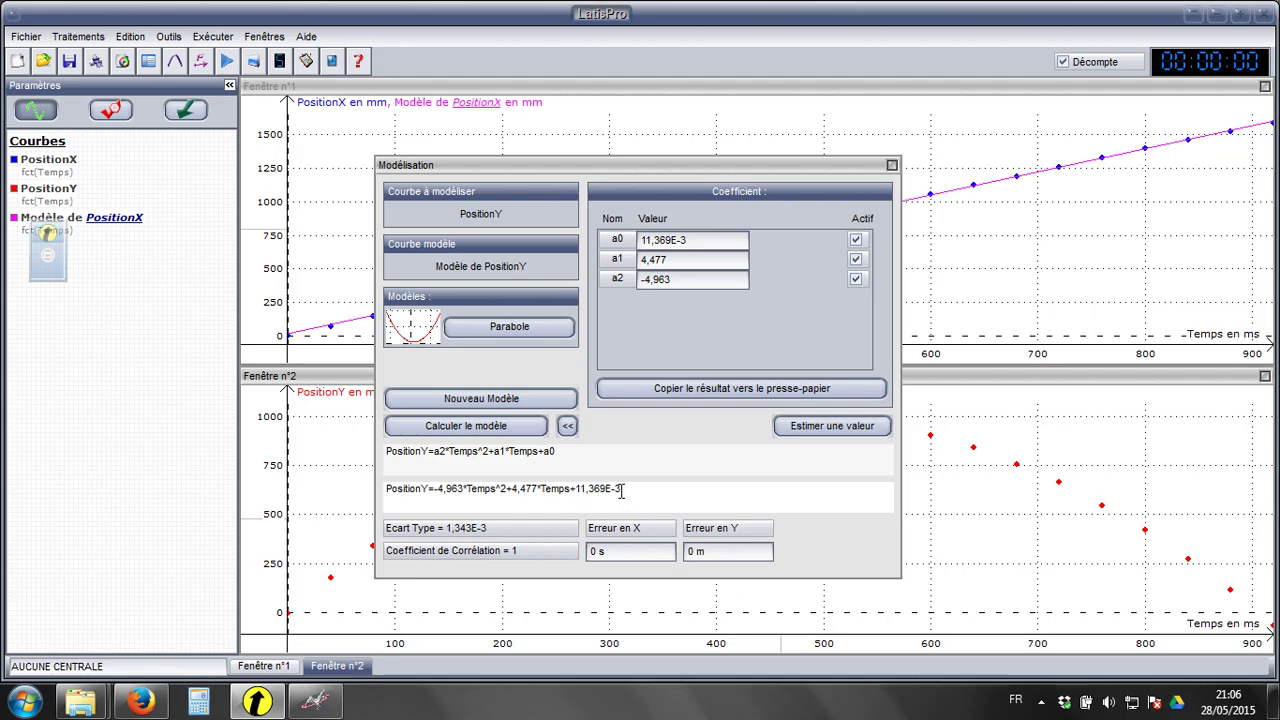
{"action": "left_click_drag", "start_coordinate": [571, 489], "coordinate": [621, 488]}
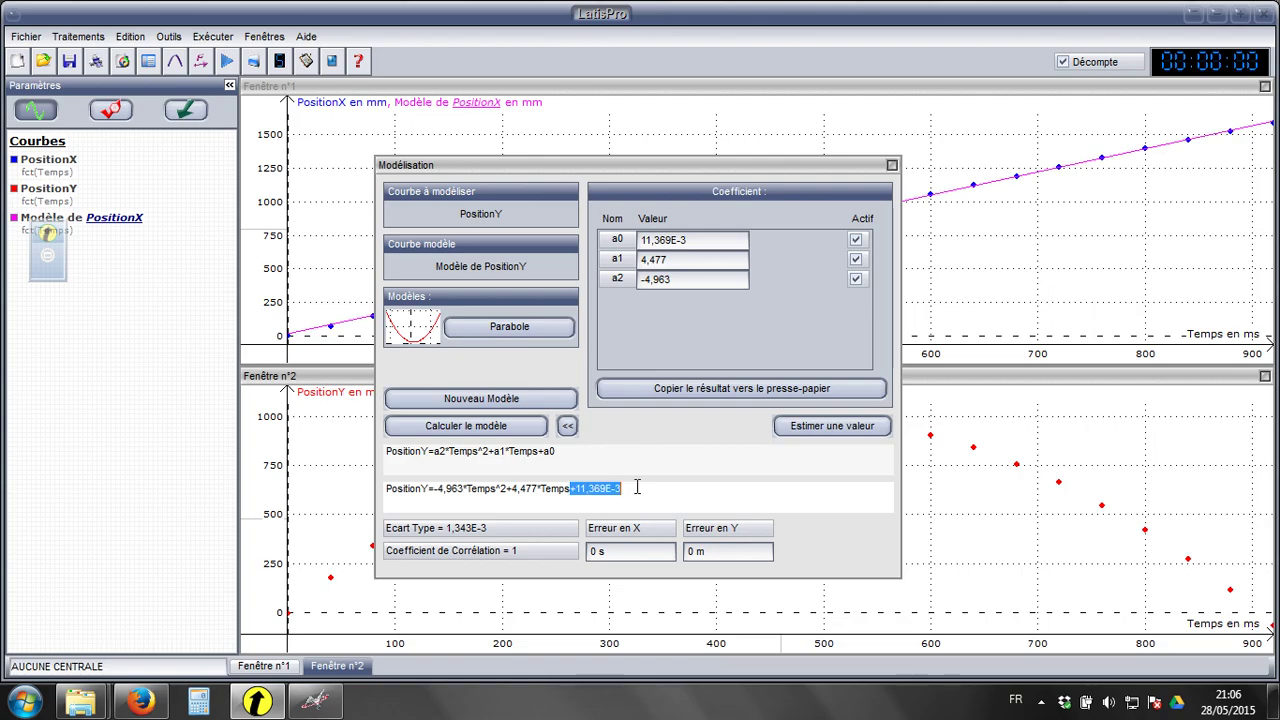
{"action": "left_click", "coordinate": [636, 490]}
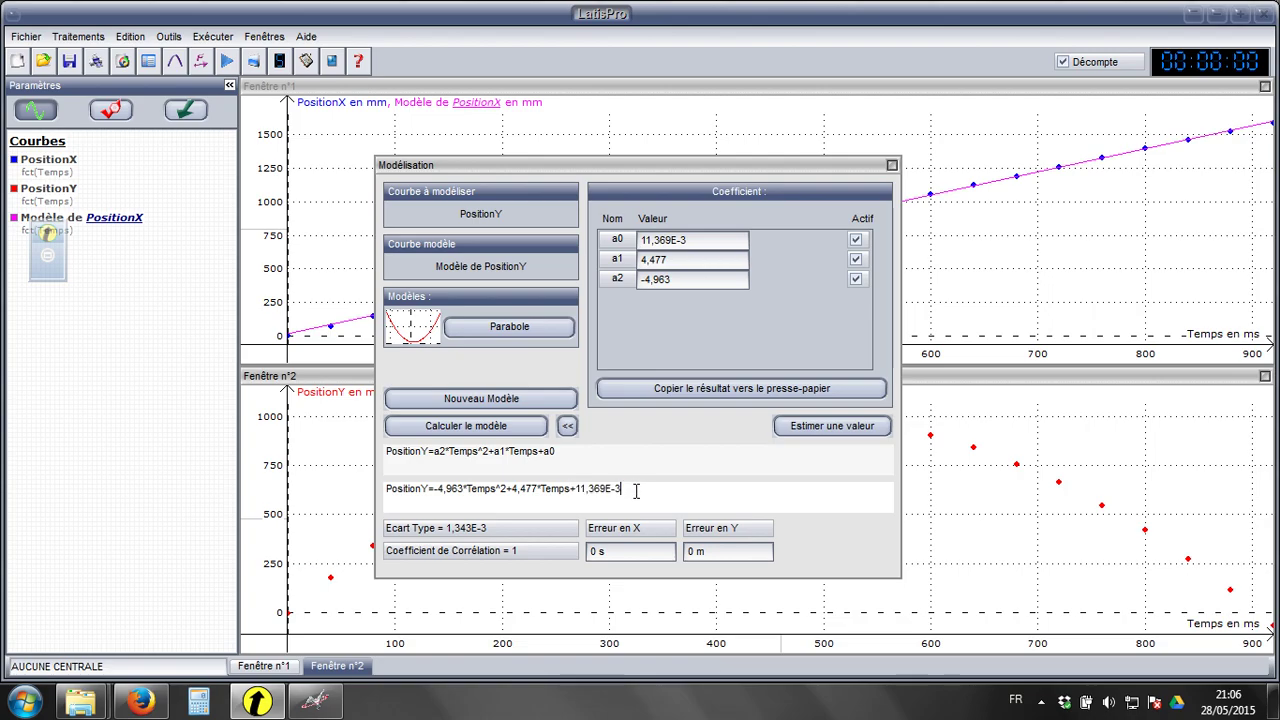
{"action": "left_click", "coordinate": [567, 426]}
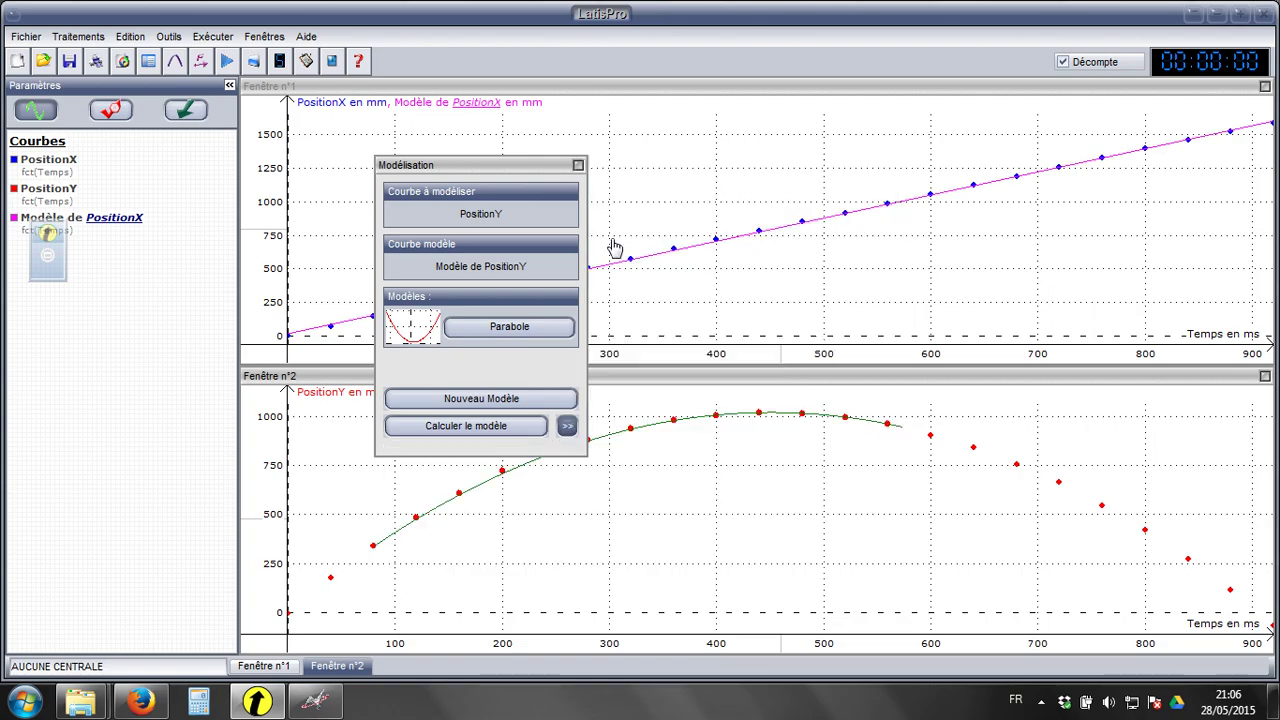
{"action": "left_click", "coordinate": [578, 164]}
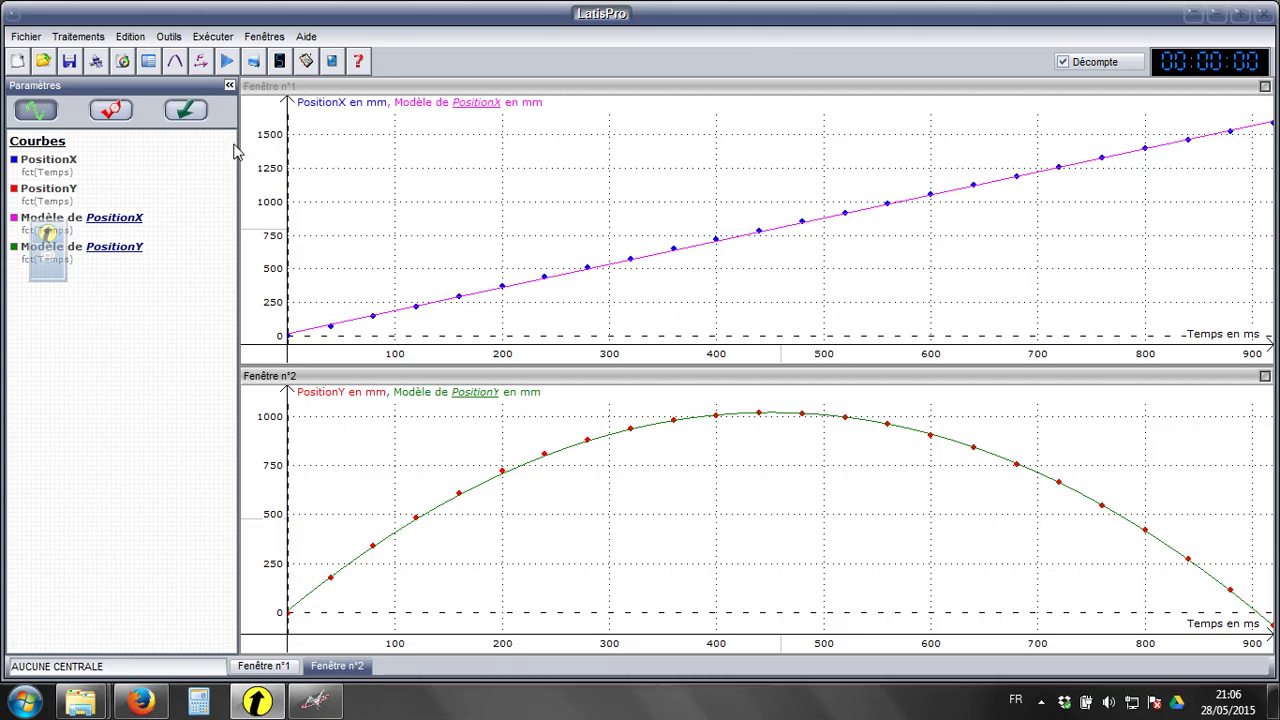
{"action": "left_click", "coordinate": [124, 171]}
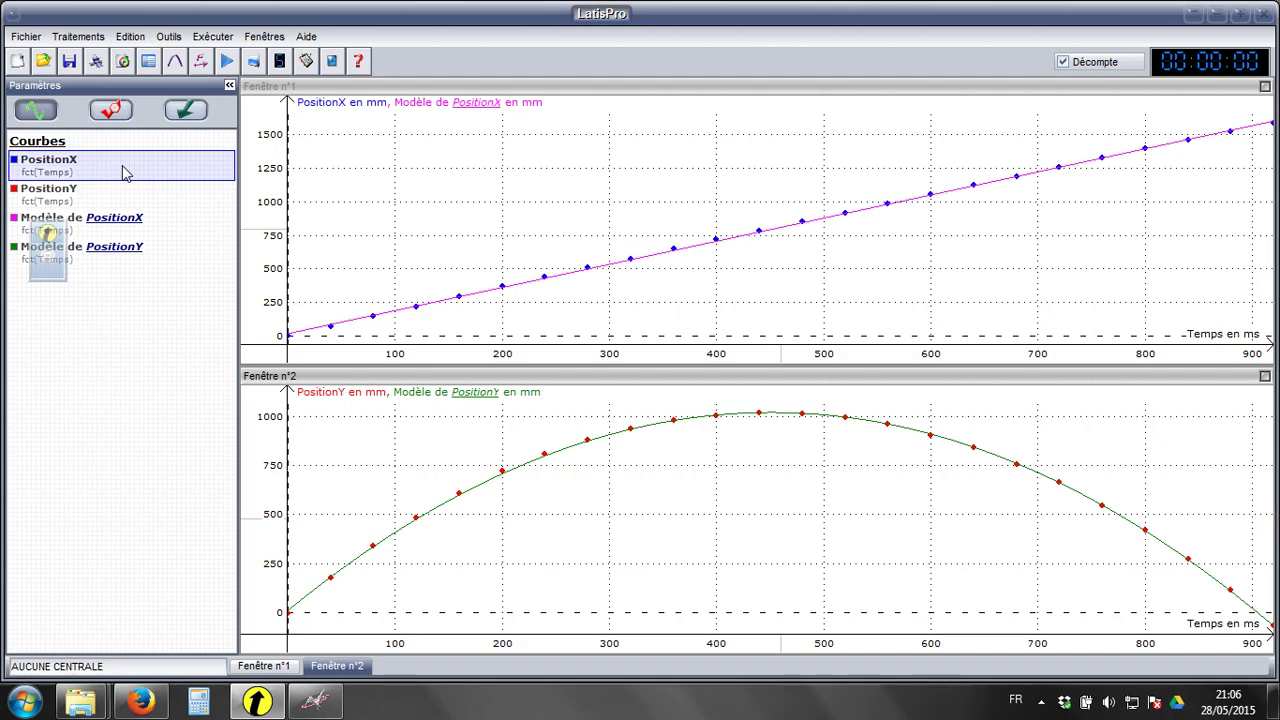
{"action": "left_click", "coordinate": [100, 38]}
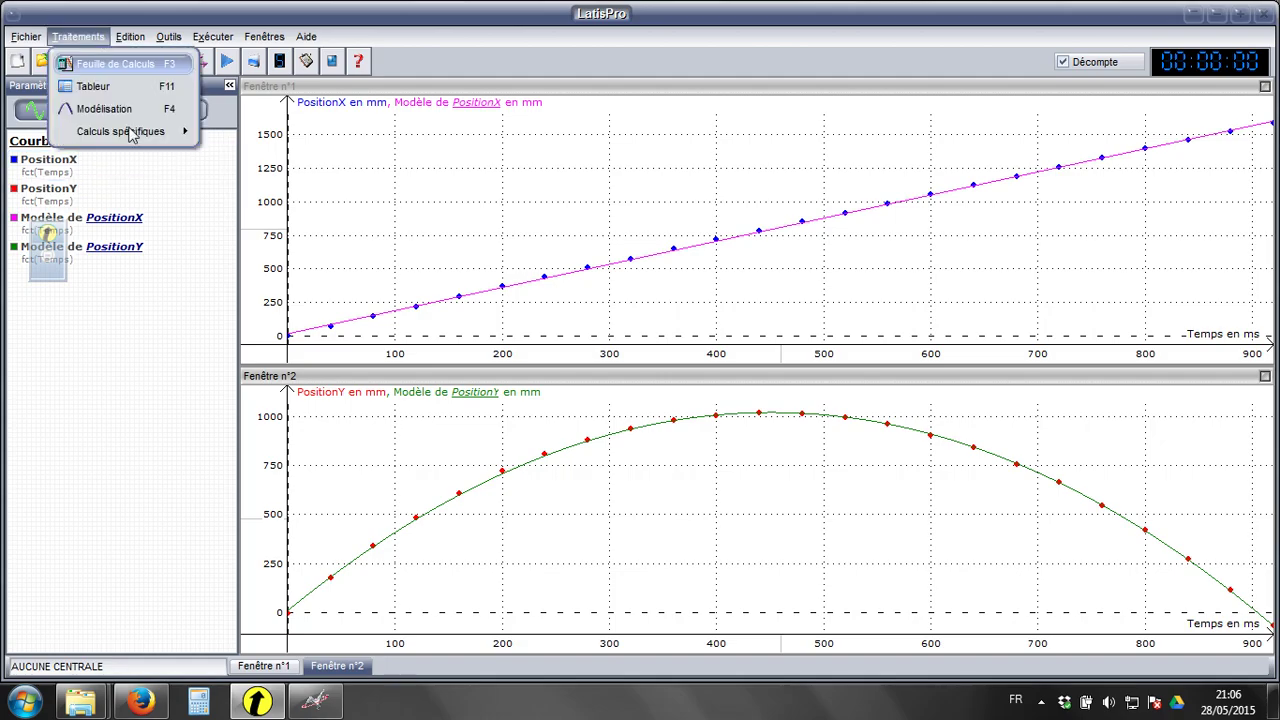
{"action": "mouse_move", "coordinate": [145, 133]}
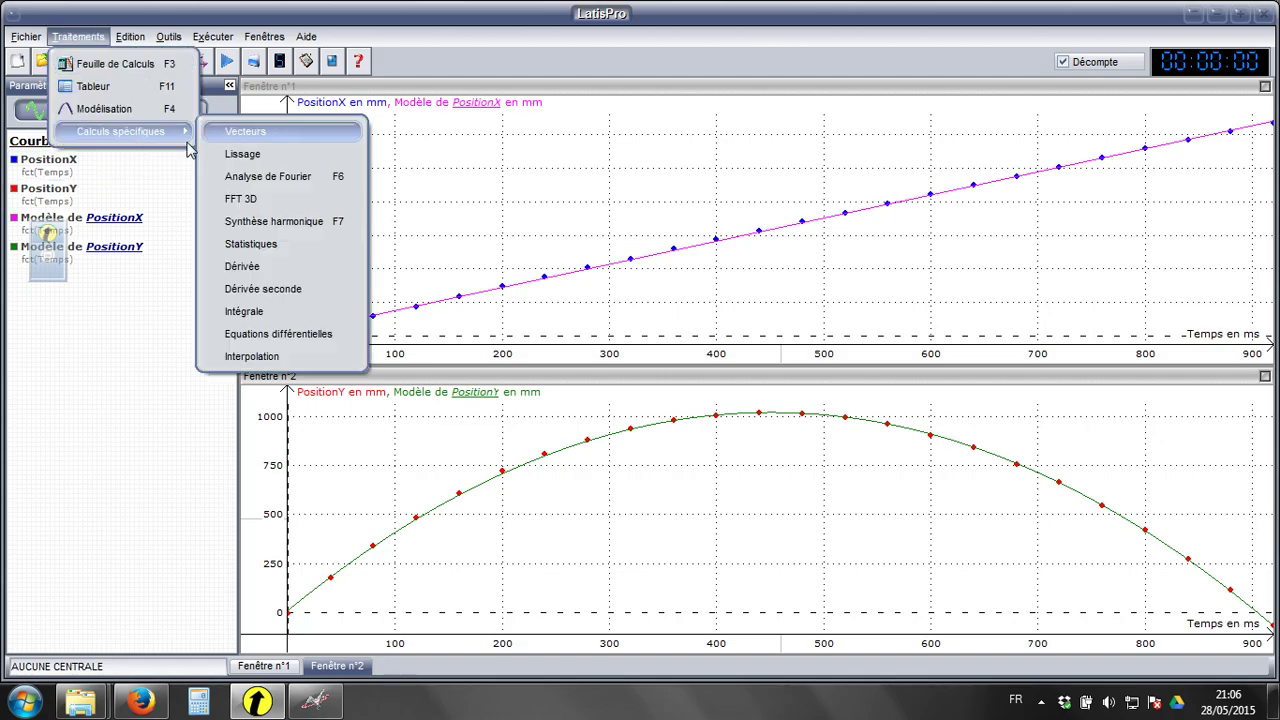
{"action": "left_click", "coordinate": [275, 267]}
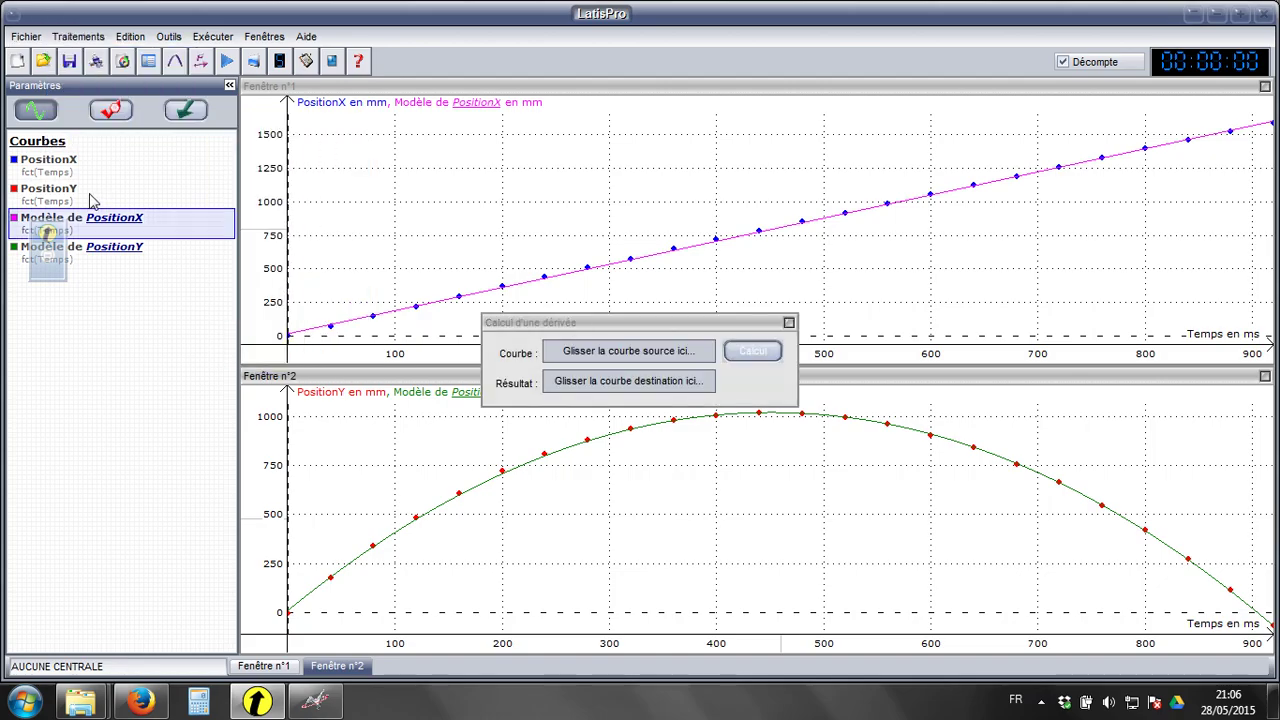
{"action": "left_click_drag", "start_coordinate": [79, 174], "coordinate": [617, 358]}
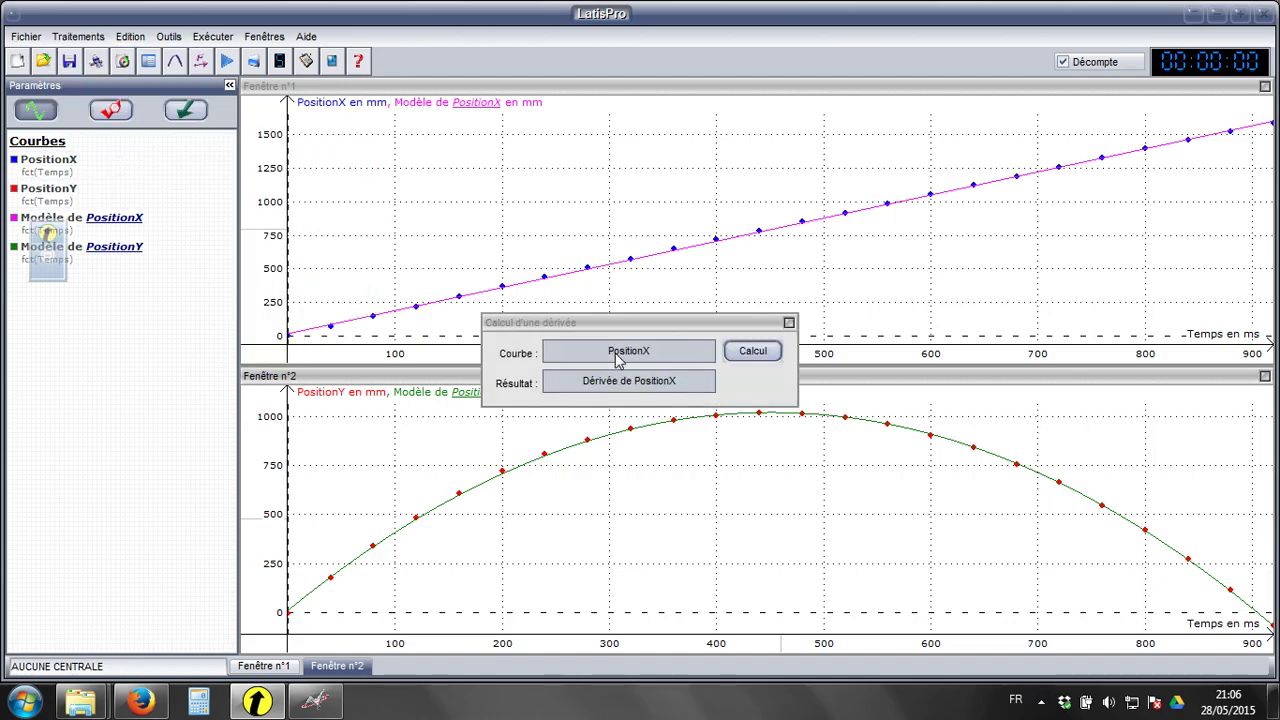
{"action": "left_click", "coordinate": [789, 322]}
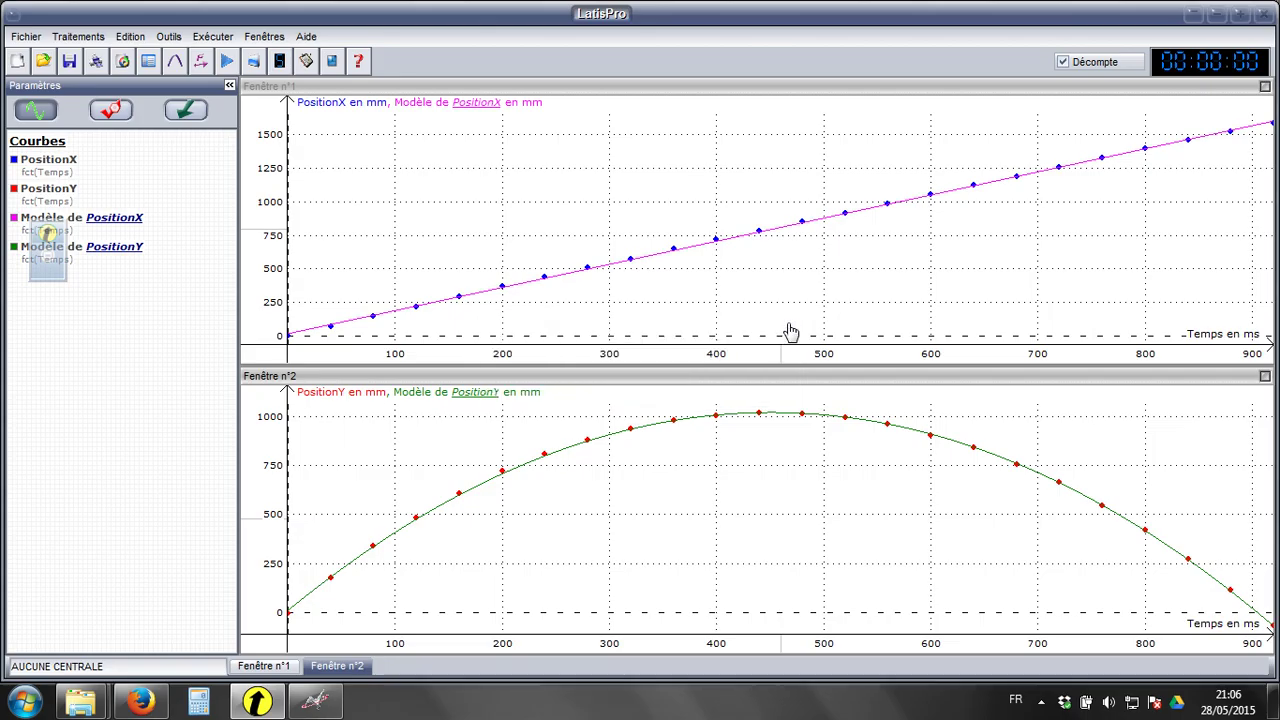
Enter VitesseX=deriv(PositionX) in the Feuille de Calculs and execute the calculation
{"action": "left_click", "coordinate": [80, 36]}
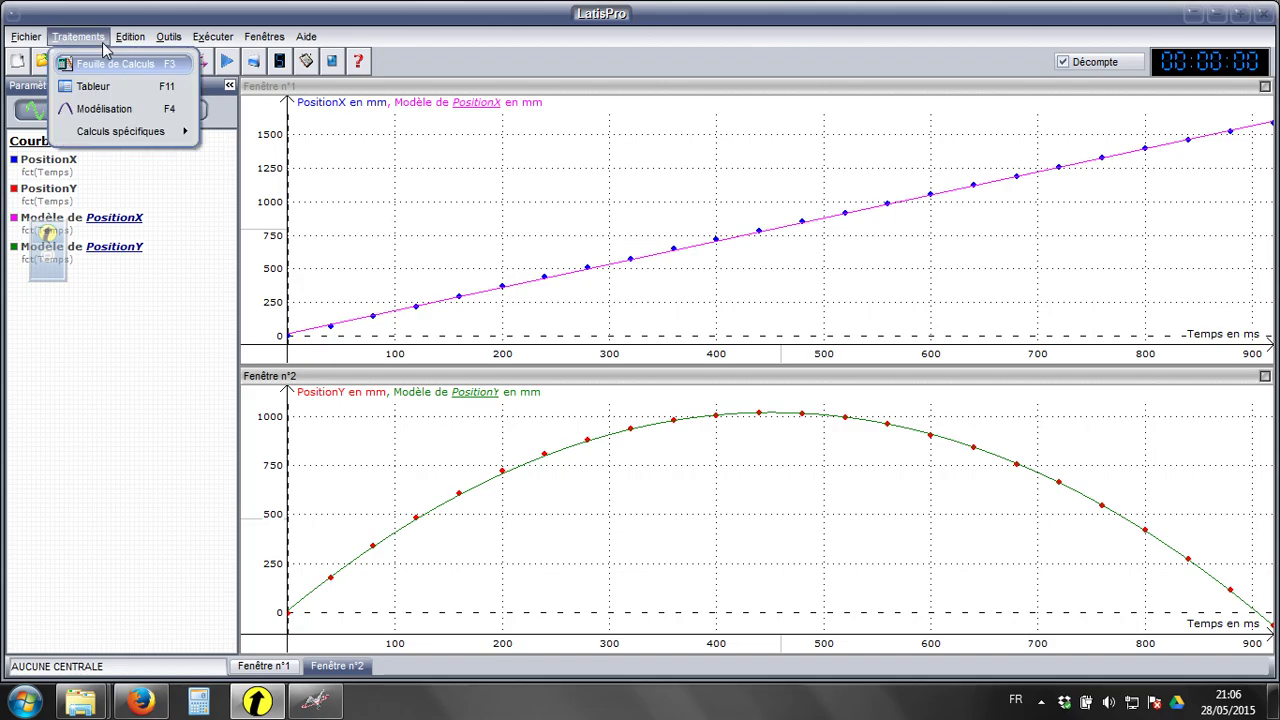
{"action": "left_click", "coordinate": [106, 64]}
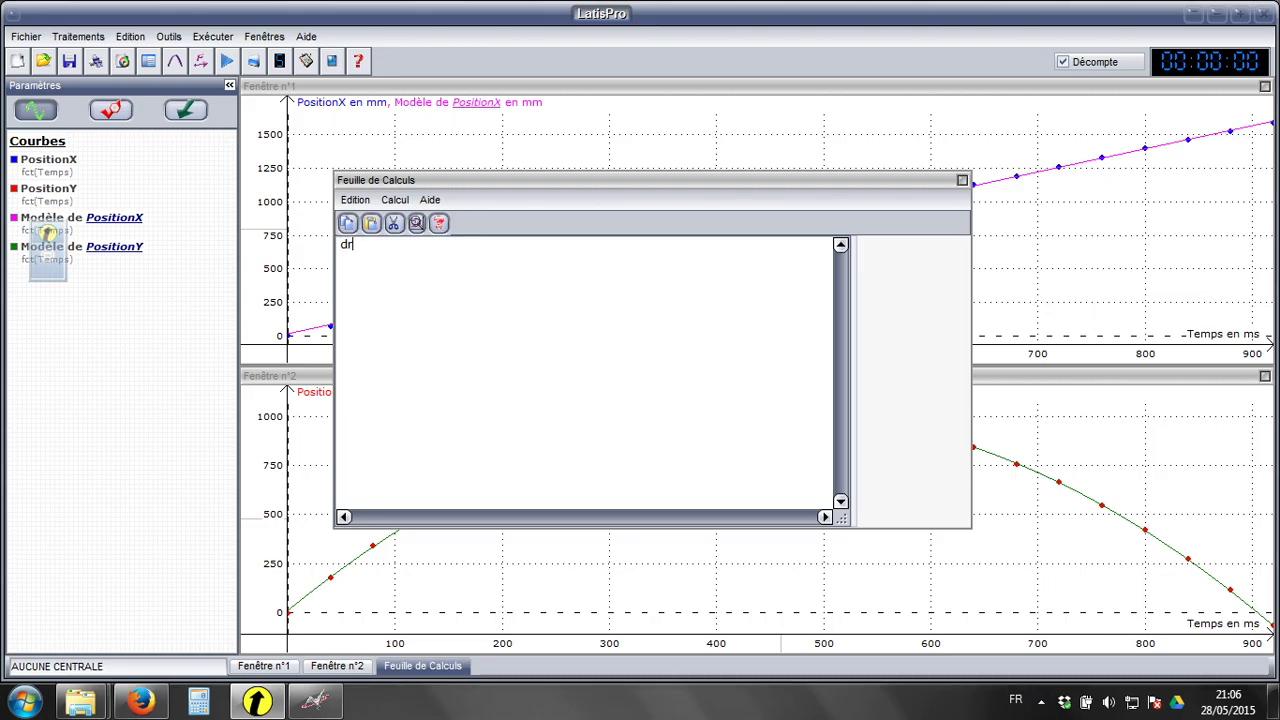
{"action": "key", "text": "BackSpace"}
{"action": "type", "text": "eriv(PositionX)"}
{"action": "key", "text": "Home"}
{"action": "type", "text": "="}
{"action": "key", "text": "Home"}
{"action": "type", "text": "VitesseX"}
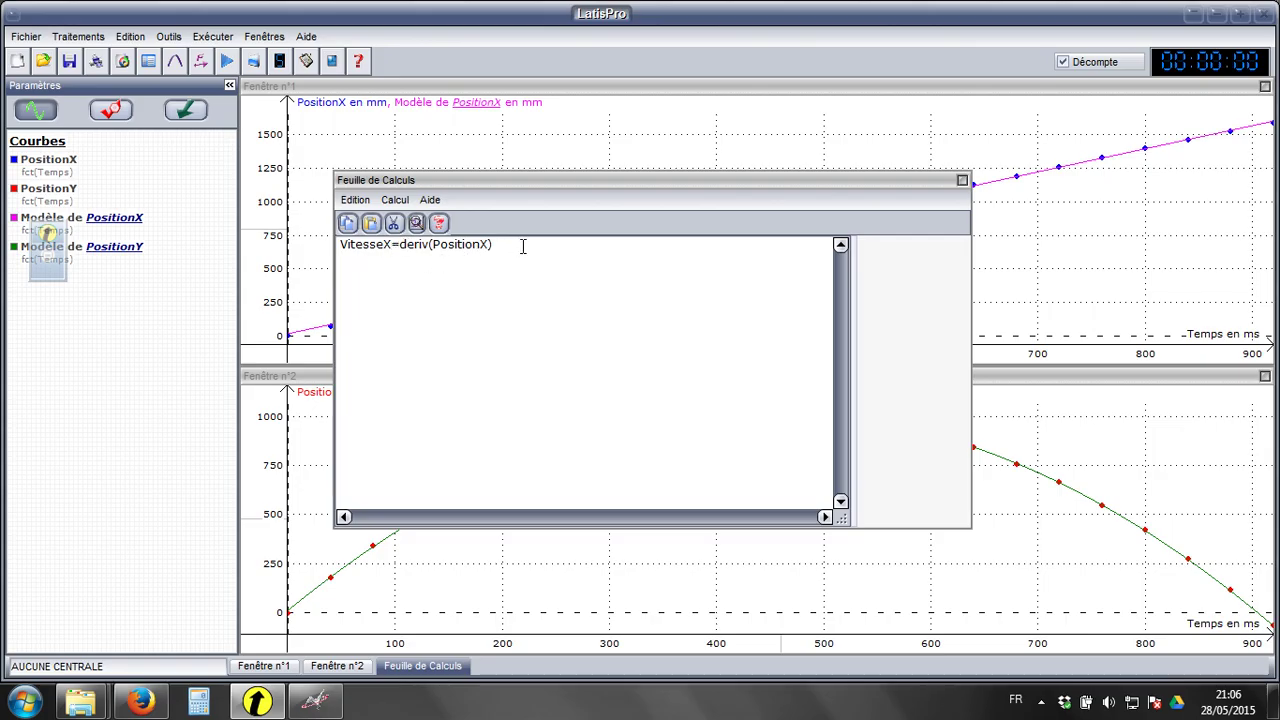
{"action": "left_click", "coordinate": [395, 201]}
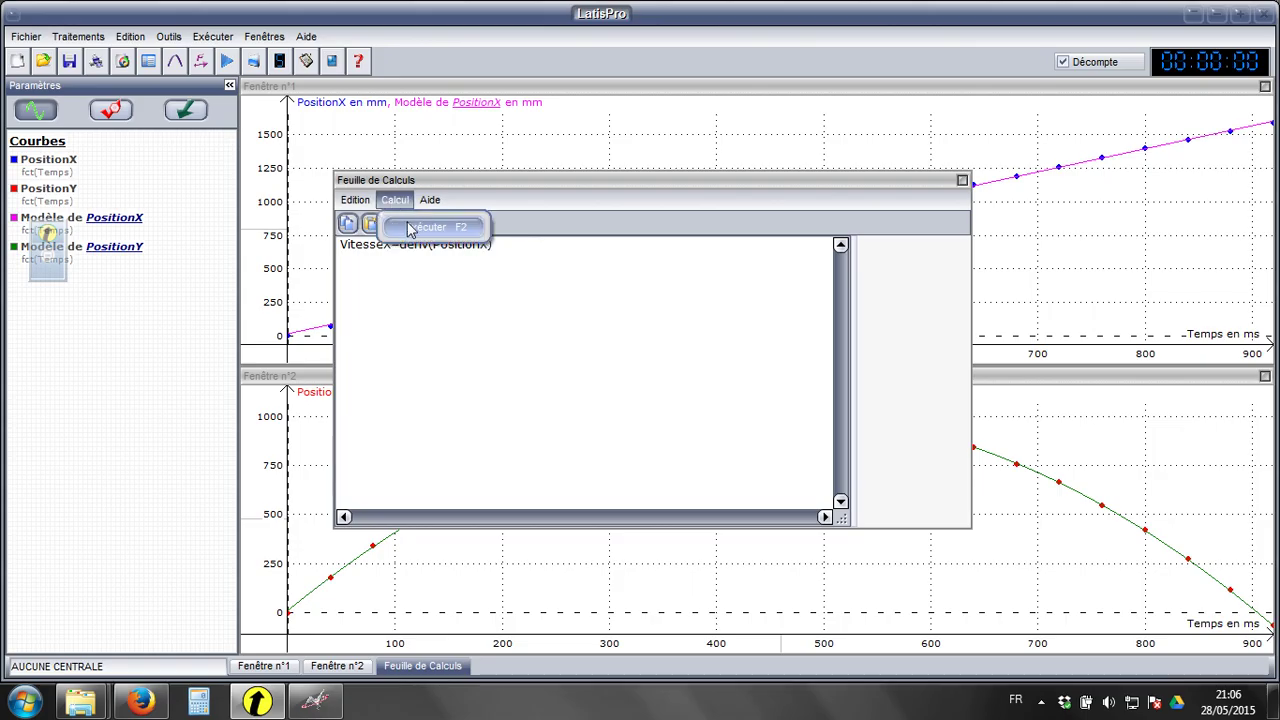
{"action": "left_click", "coordinate": [410, 226]}
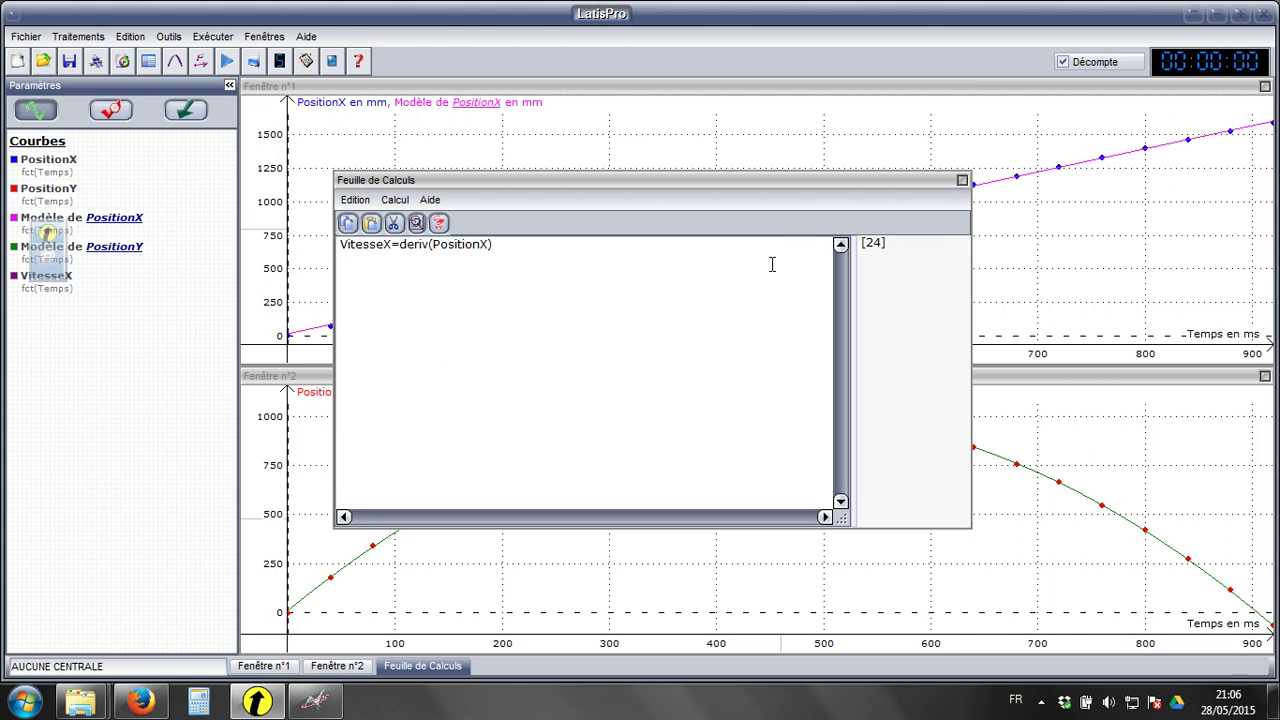
Duplicate the velocity formula, edit the copy to VitesseY=deriv(PositionY), execute the sheet and close it
{"action": "left_click", "coordinate": [92, 280]}
{"action": "left_click_drag", "start_coordinate": [260, 279], "coordinate": [253, 284]}
{"action": "key", "text": "ctrl+c"}
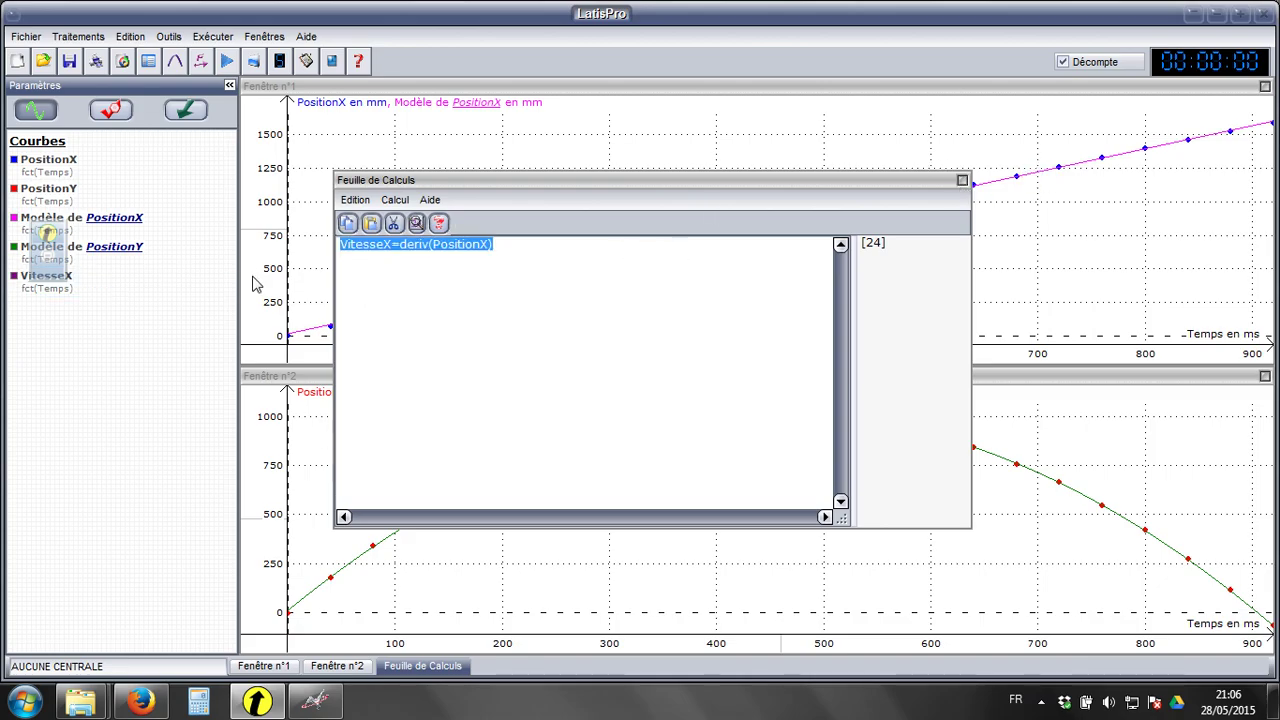
{"action": "left_click", "coordinate": [368, 272]}
{"action": "key", "text": "ctrl+v"}
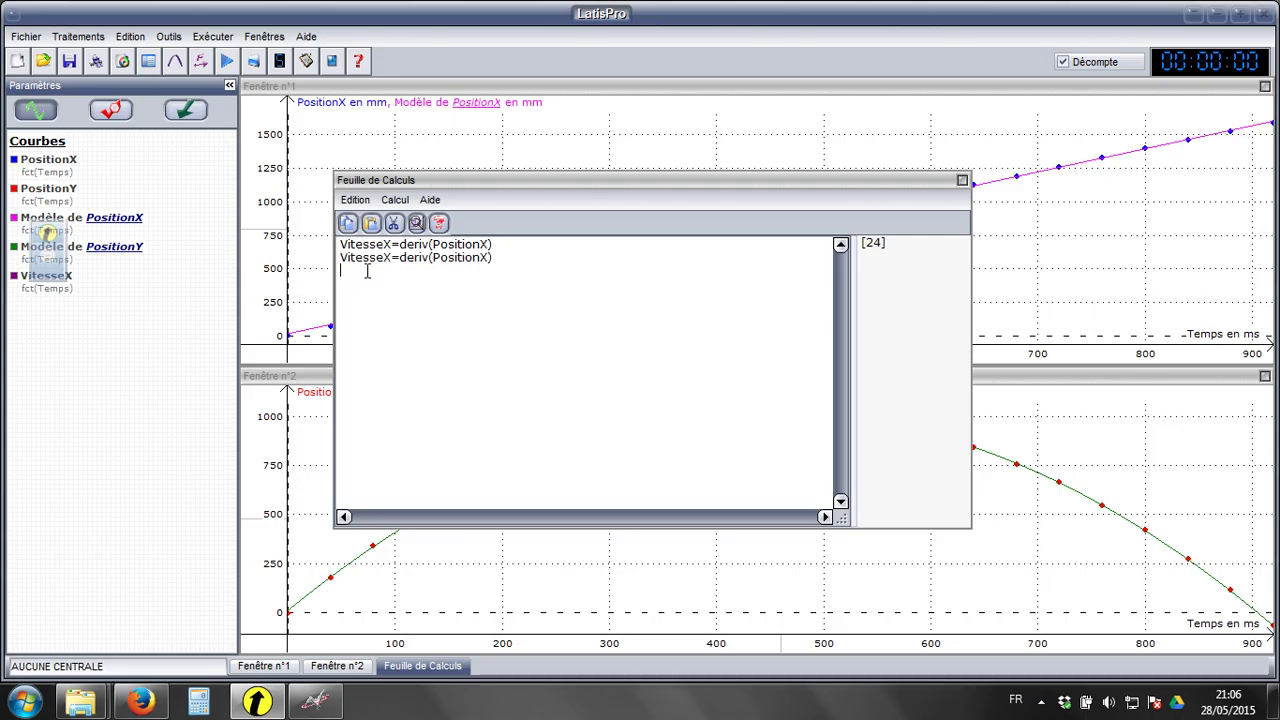
{"action": "left_click", "coordinate": [394, 256]}
{"action": "key", "text": "BackSpace"}
{"action": "type", "text": "Y"}
{"action": "key", "text": "BackSpace"}
{"action": "type", "text": "Y"}
{"action": "key", "text": "F2"}
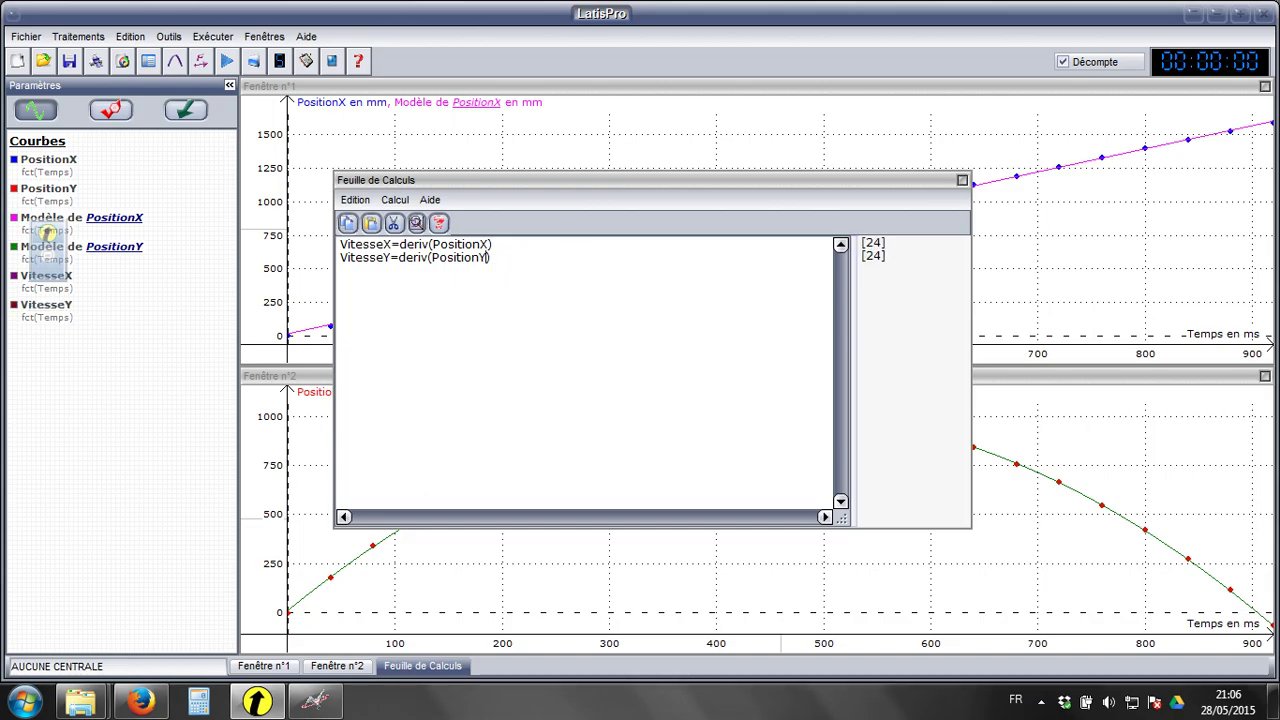
{"action": "left_click", "coordinate": [962, 181]}
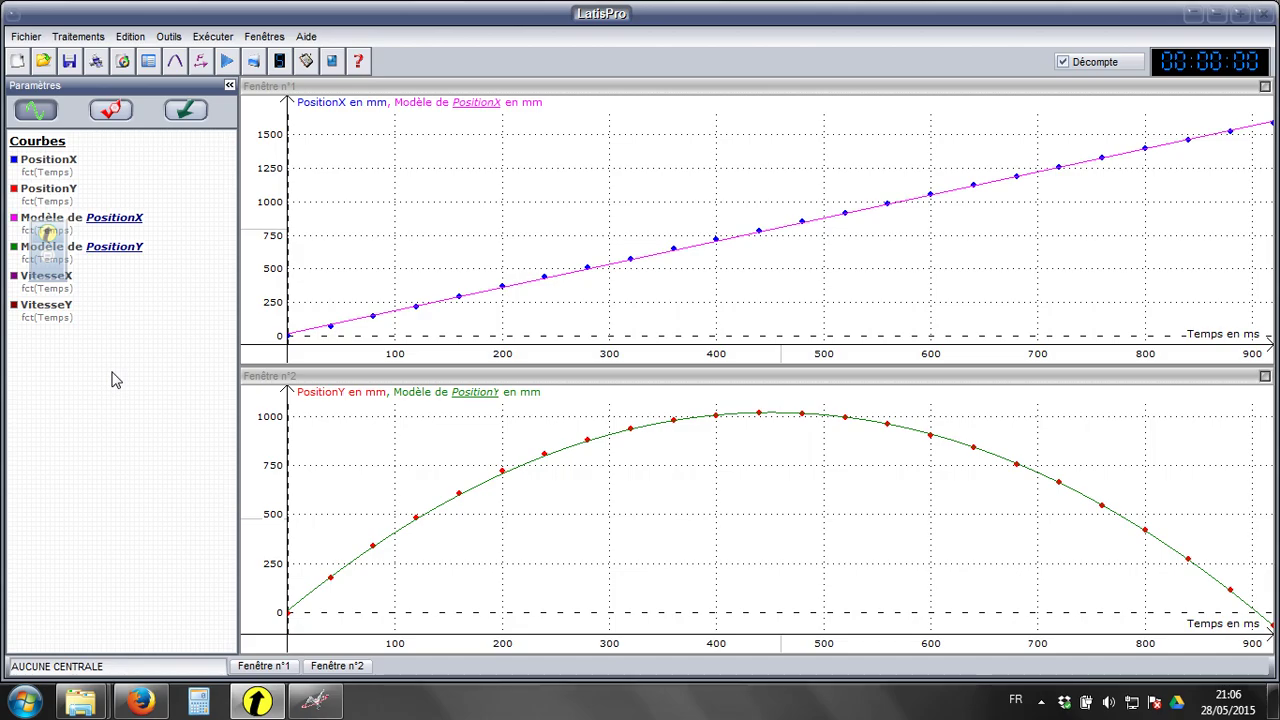
Plot VitesseX and VitesseY together in a new graph window and calibrate its axes with Calibrage
{"action": "left_click", "coordinate": [268, 36]}
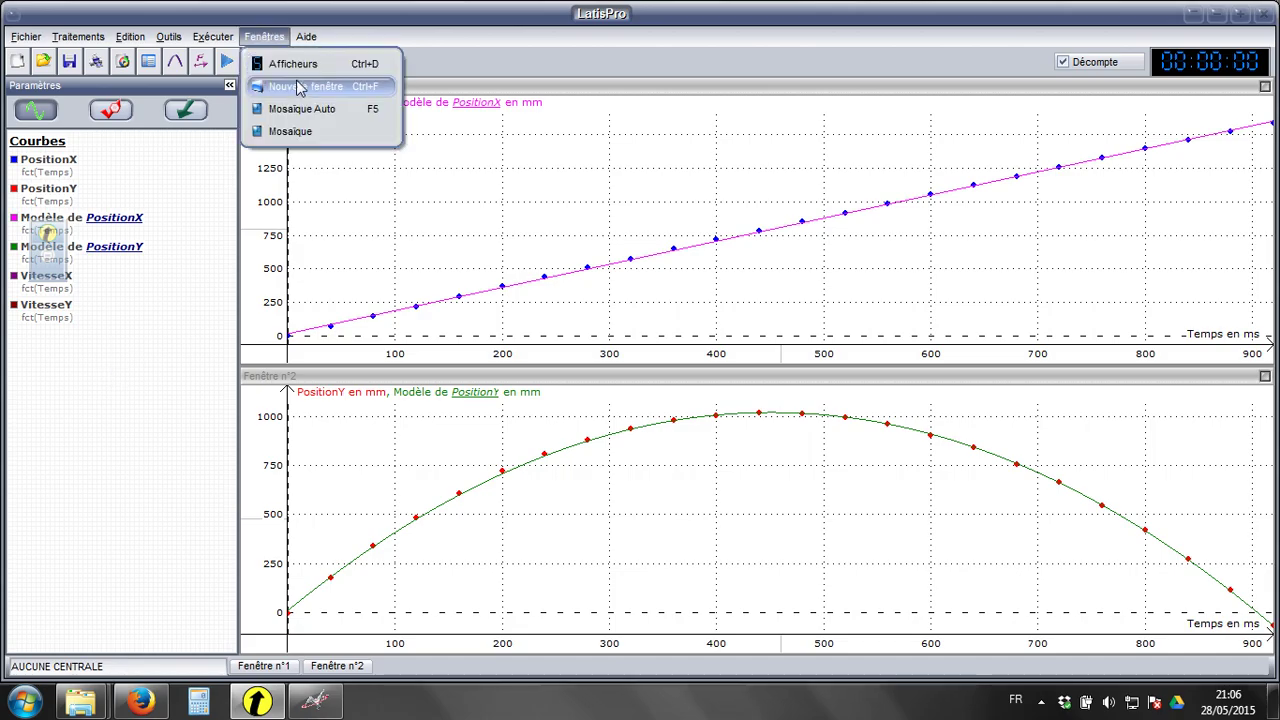
{"action": "left_click", "coordinate": [300, 87]}
{"action": "left_click_drag", "start_coordinate": [100, 293], "coordinate": [471, 254]}
{"action": "left_click", "coordinate": [91, 308]}
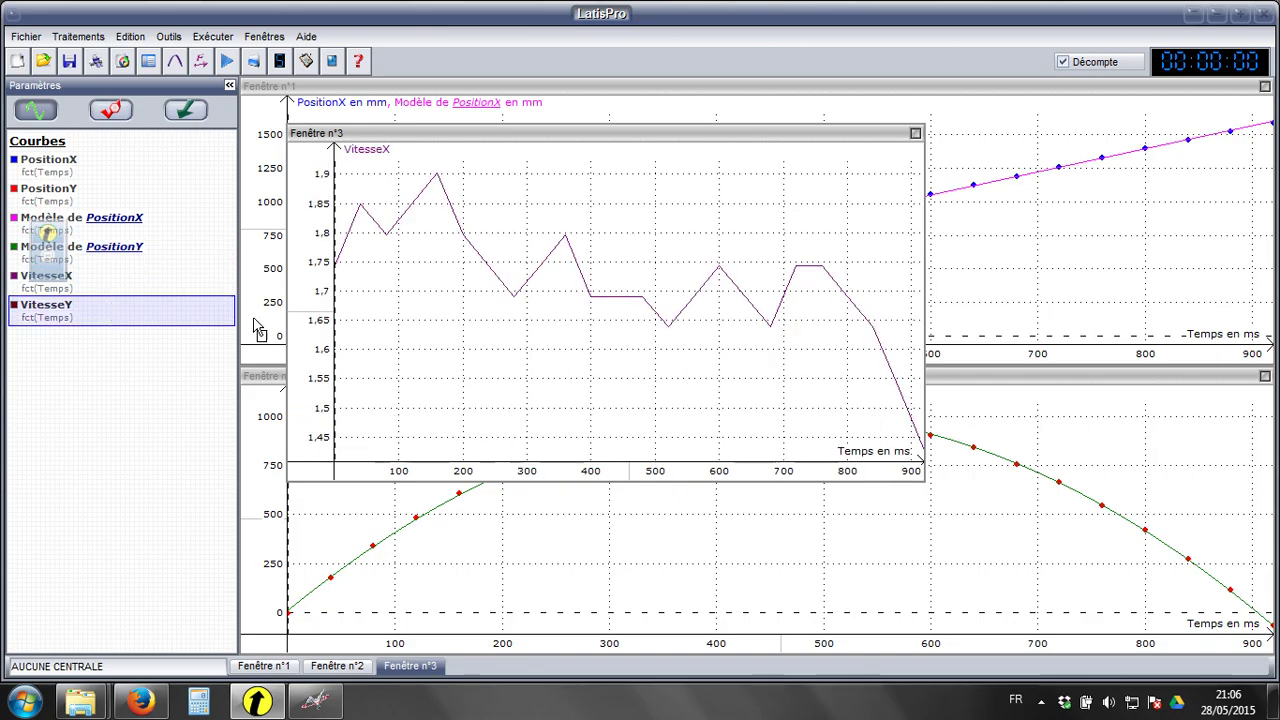
{"action": "left_click_drag", "start_coordinate": [450, 343], "coordinate": [449, 343]}
{"action": "right_click", "coordinate": [441, 323]}
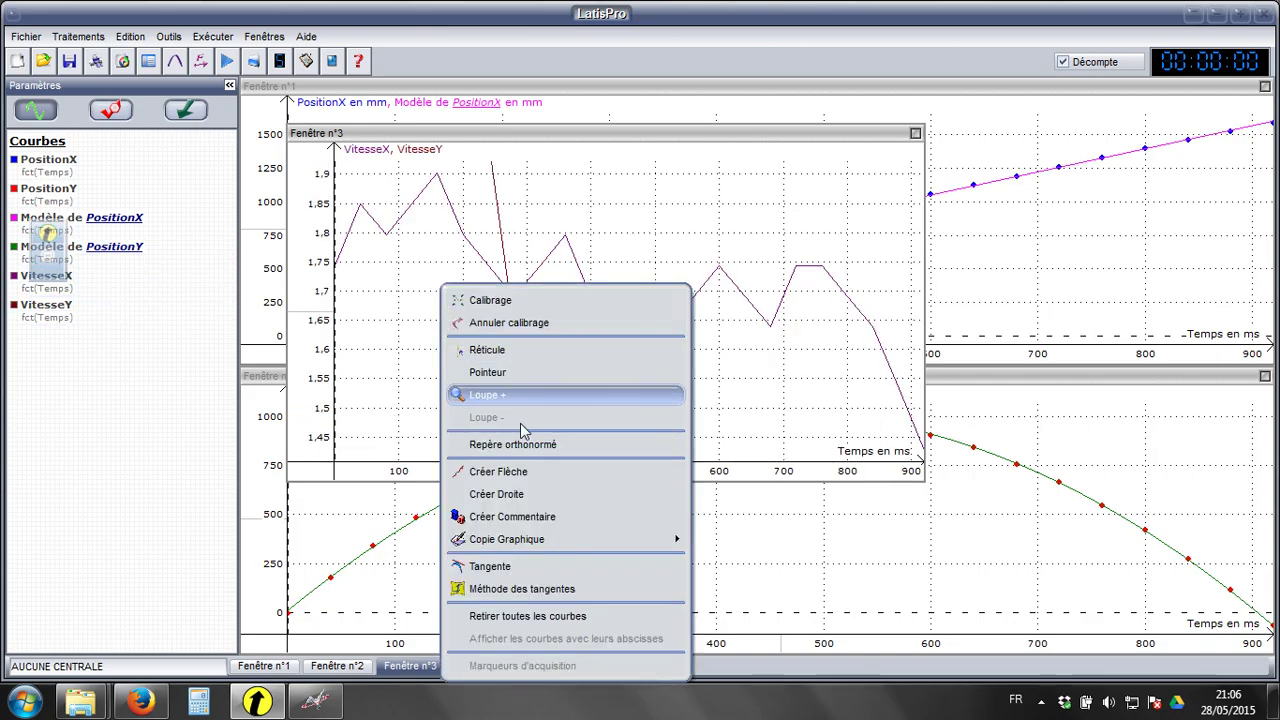
{"action": "left_click", "coordinate": [551, 303]}
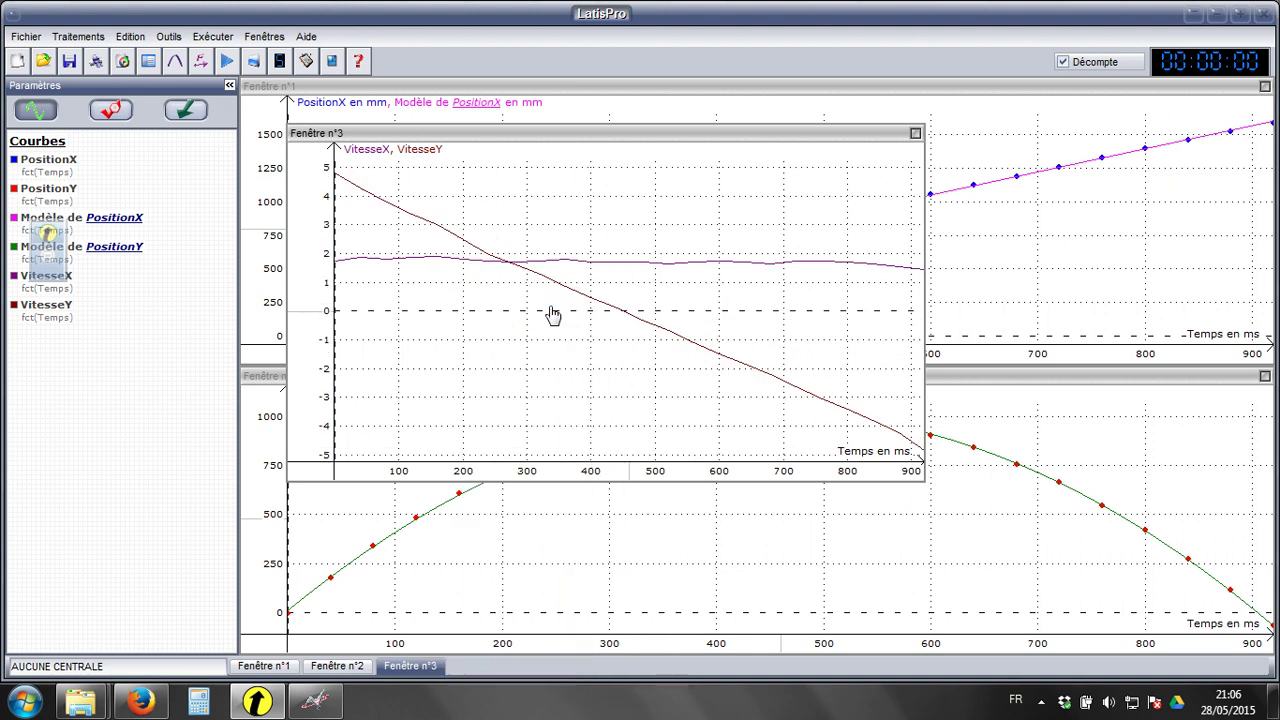
Set the display style of both the VitesseX and VitesseY curves to Rond
{"action": "double_click", "coordinate": [125, 280]}
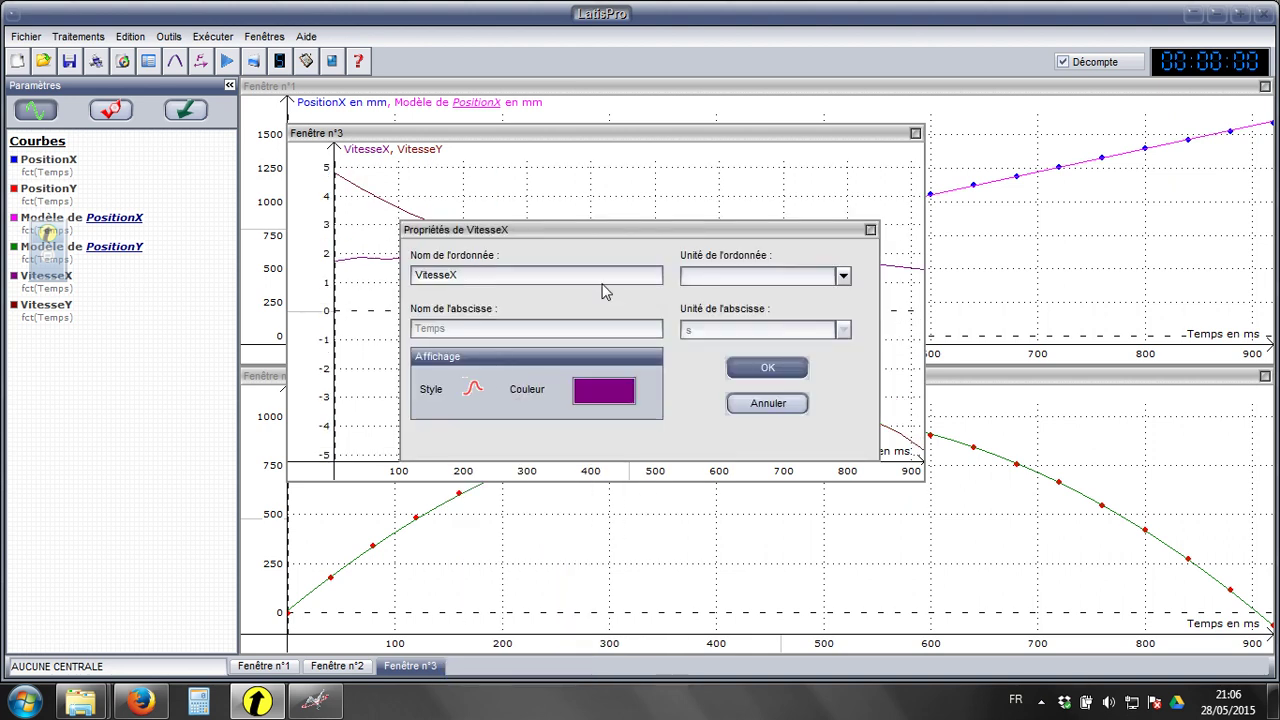
{"action": "left_click", "coordinate": [473, 388]}
{"action": "left_click", "coordinate": [645, 288]}
{"action": "left_click", "coordinate": [768, 370]}
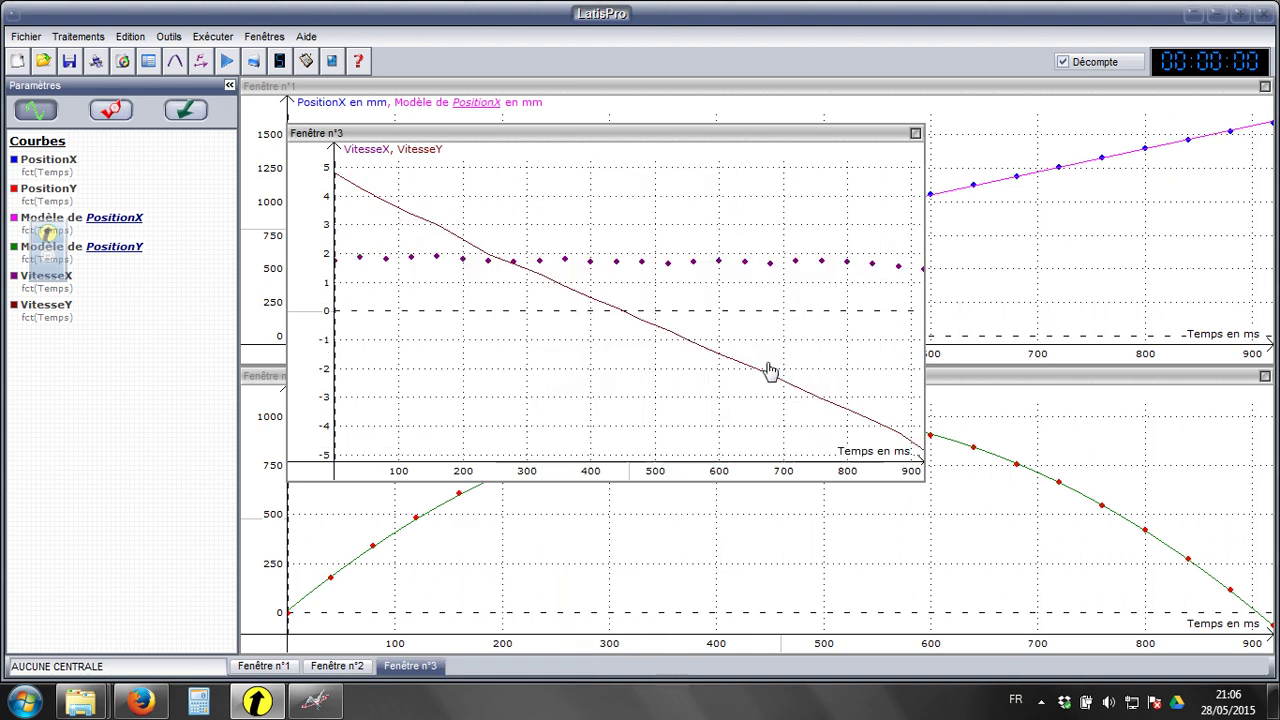
{"action": "double_click", "coordinate": [94, 308]}
{"action": "left_click", "coordinate": [477, 392]}
{"action": "left_click", "coordinate": [645, 288]}
{"action": "left_click", "coordinate": [768, 370]}
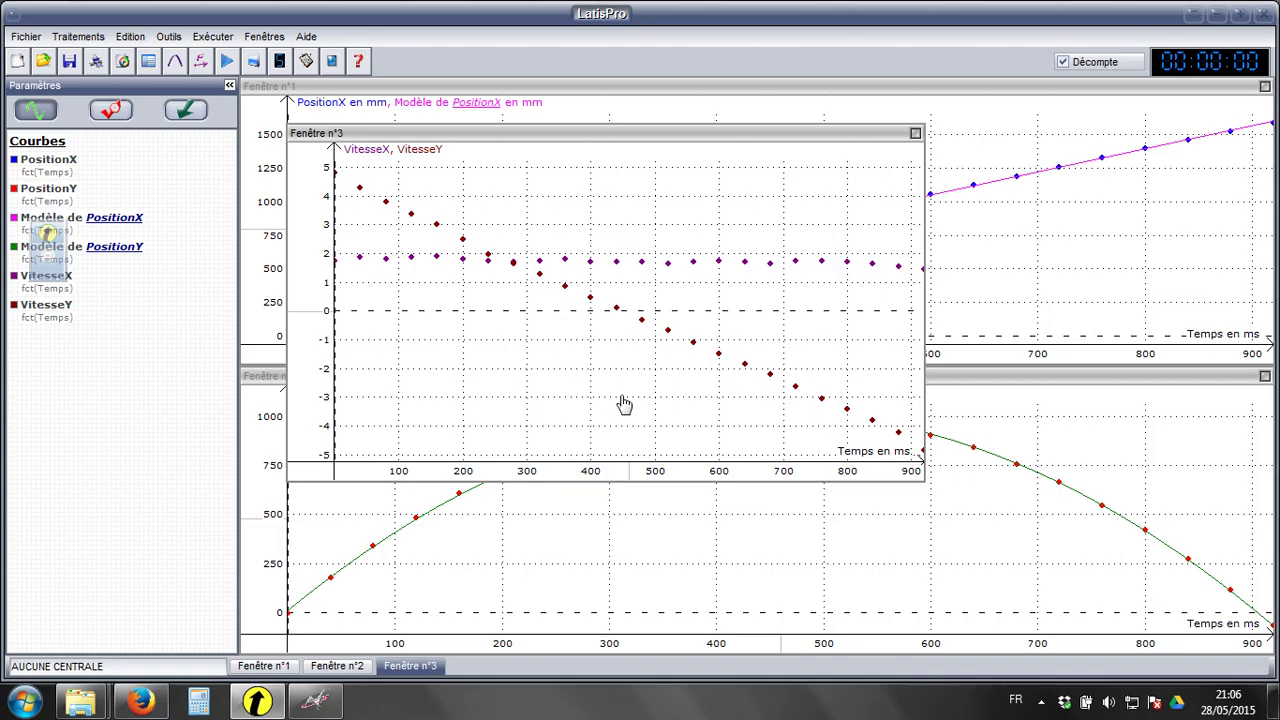
Fit a Constante model to the VitesseX curve and expand the modelling results
{"action": "left_click", "coordinate": [175, 61]}
{"action": "left_click", "coordinate": [118, 274]}
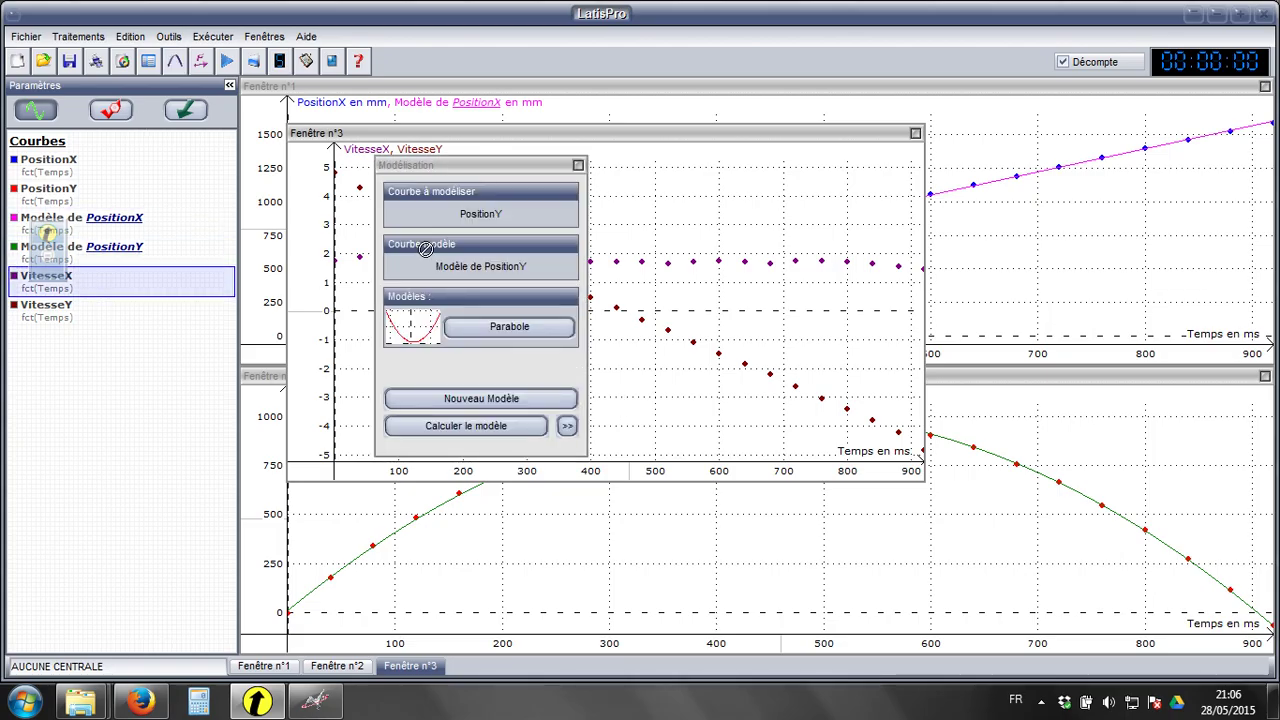
{"action": "left_click", "coordinate": [530, 326]}
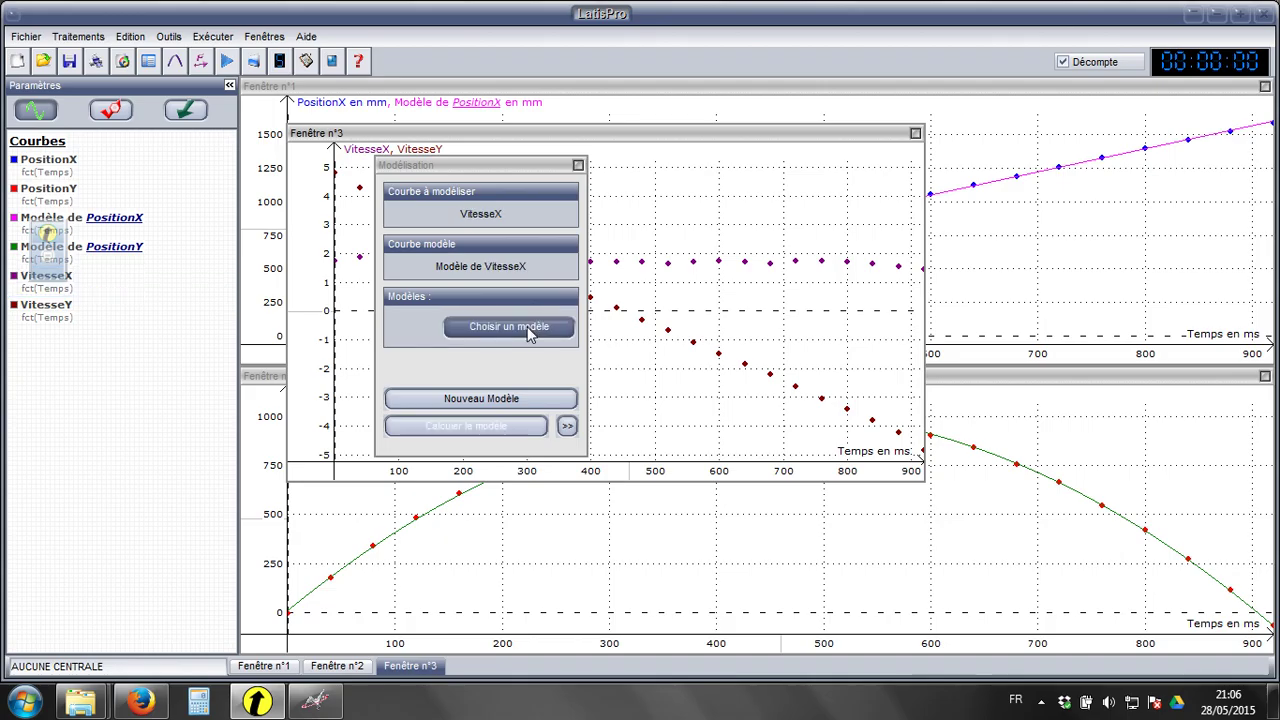
{"action": "left_click", "coordinate": [652, 197]}
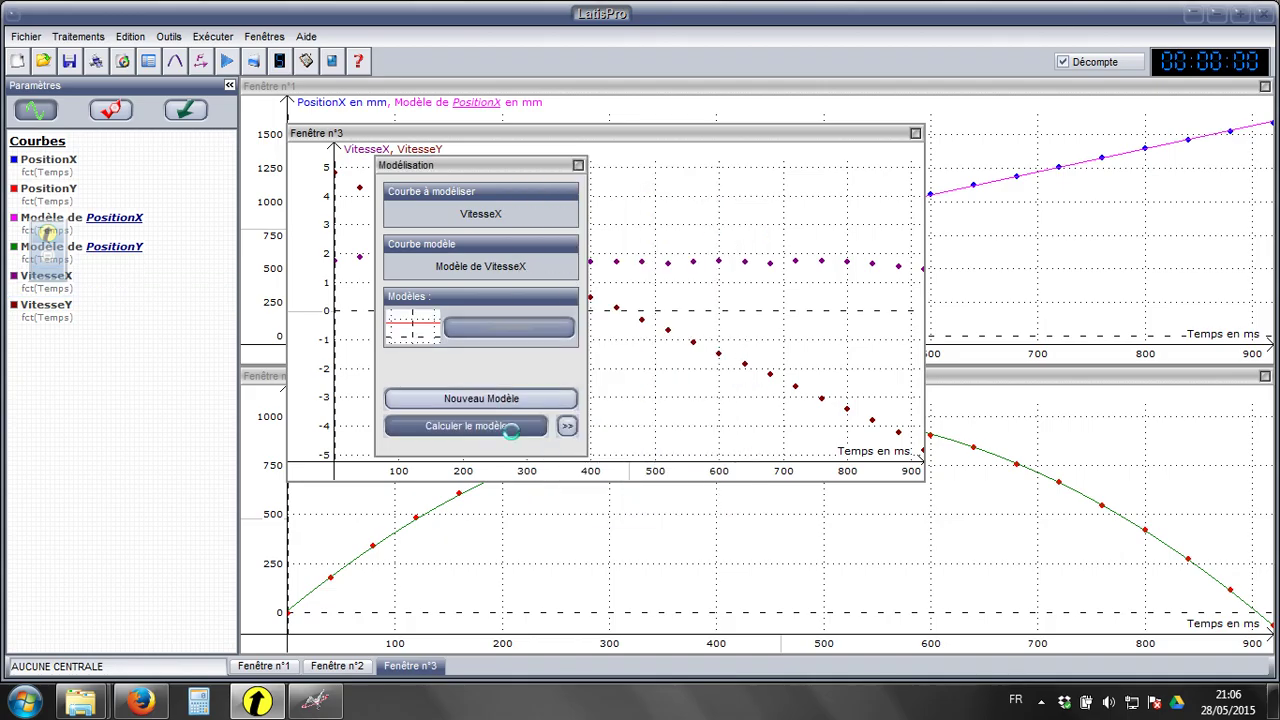
{"action": "left_click", "coordinate": [567, 427]}
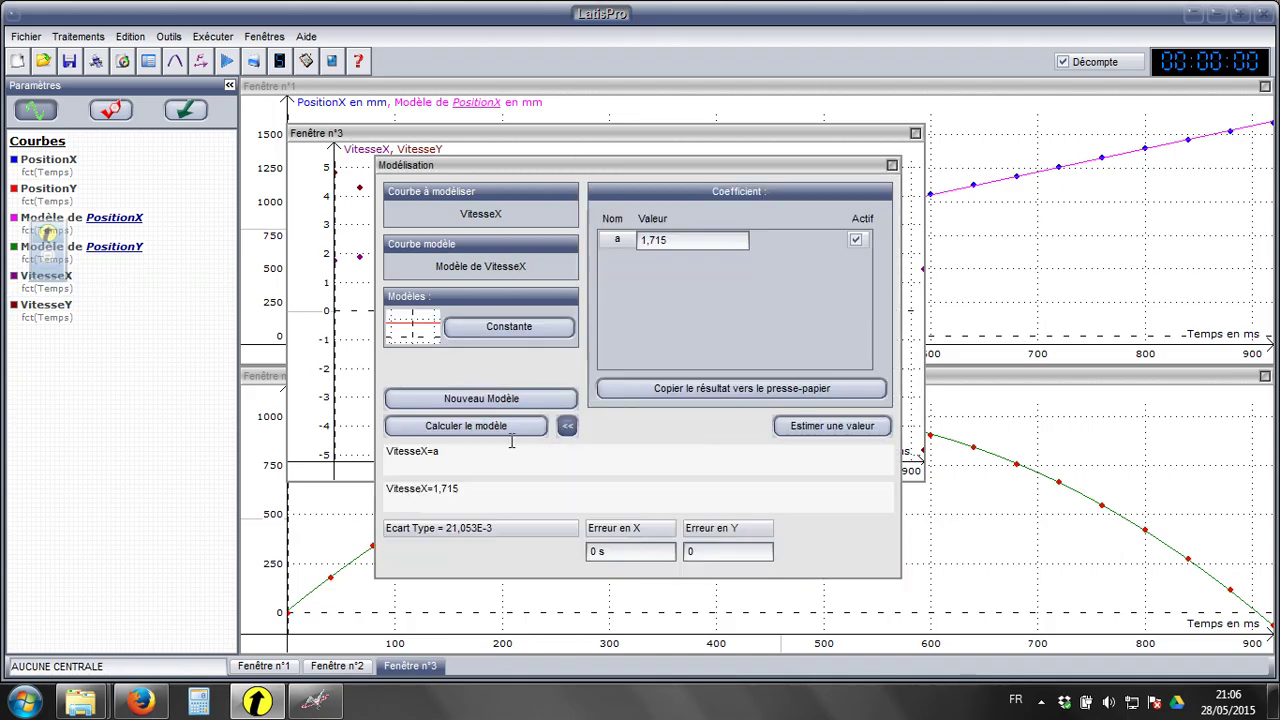
{"action": "left_click", "coordinate": [468, 488]}
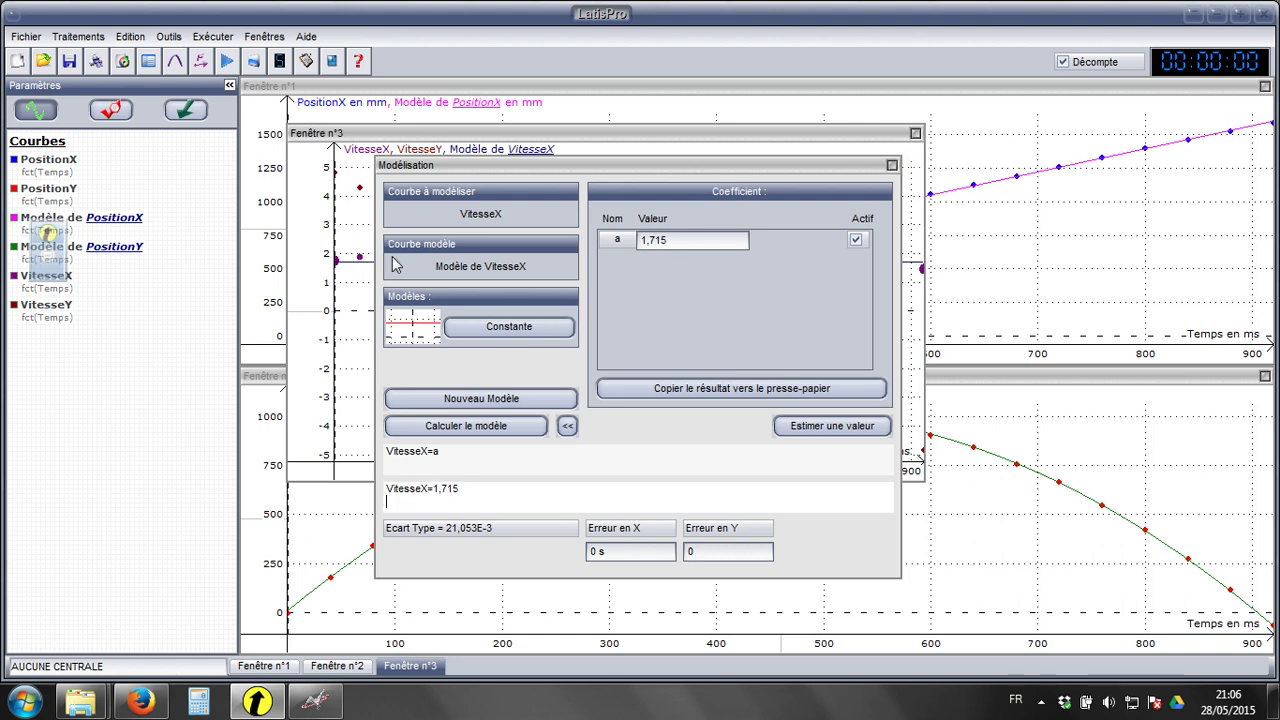
Fit an Affine model to the VitesseY curve and examine the resulting equation
{"action": "left_click", "coordinate": [82, 305]}
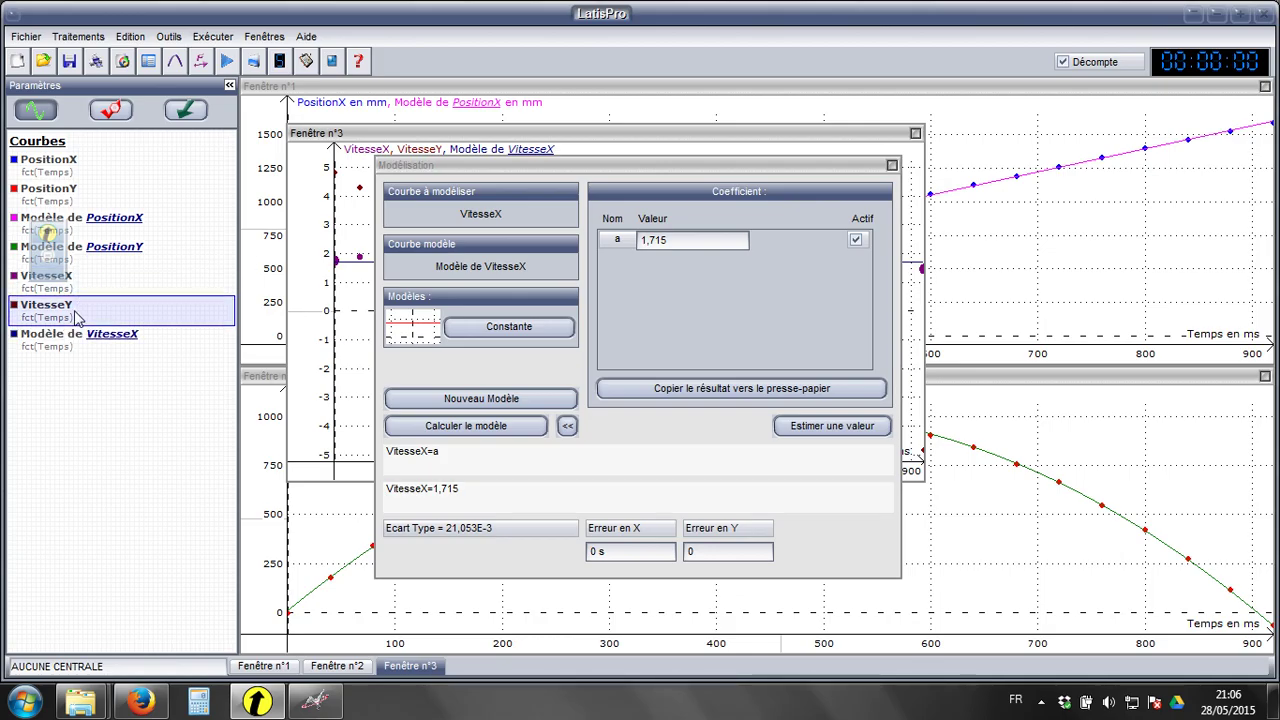
{"action": "left_click", "coordinate": [530, 232]}
{"action": "left_click", "coordinate": [516, 324]}
{"action": "left_click", "coordinate": [660, 285]}
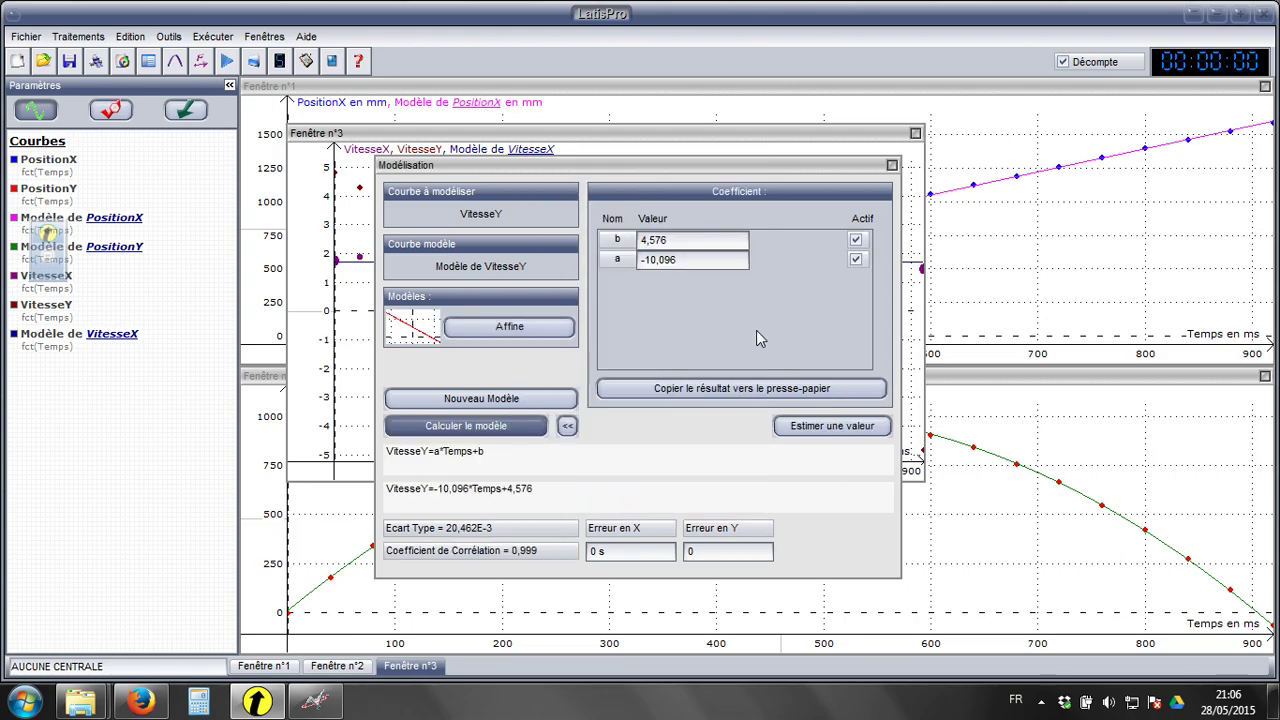
{"action": "left_click_drag", "start_coordinate": [434, 488], "coordinate": [552, 486]}
{"action": "left_click", "coordinate": [552, 488]}
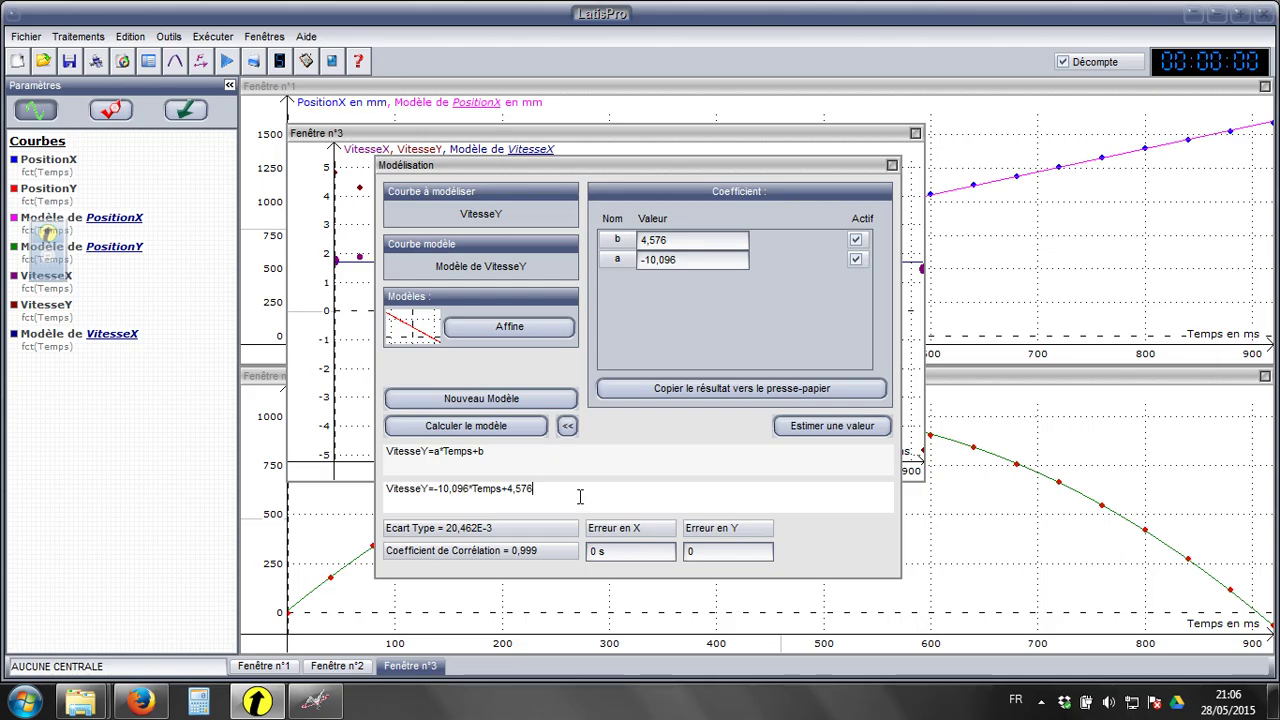
Close the modelling window and tile the three graph windows with Mosaïque Auto
{"action": "left_click", "coordinate": [892, 165]}
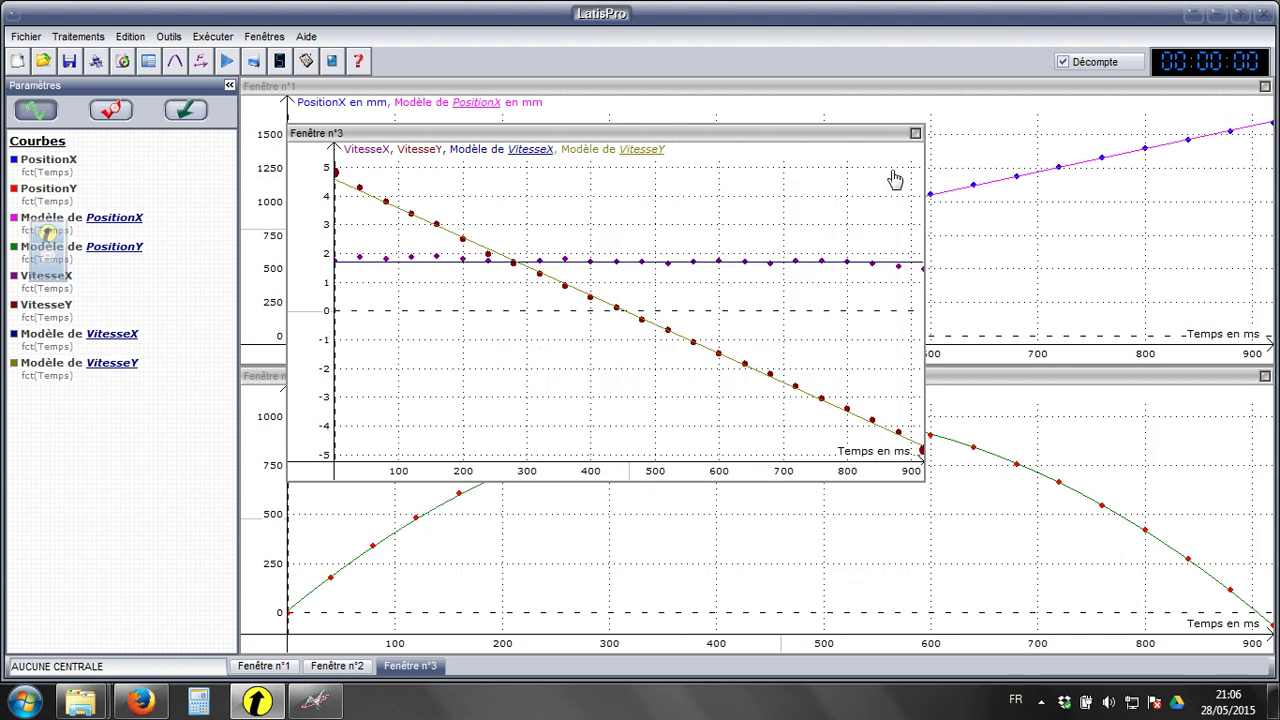
{"action": "left_click", "coordinate": [271, 38]}
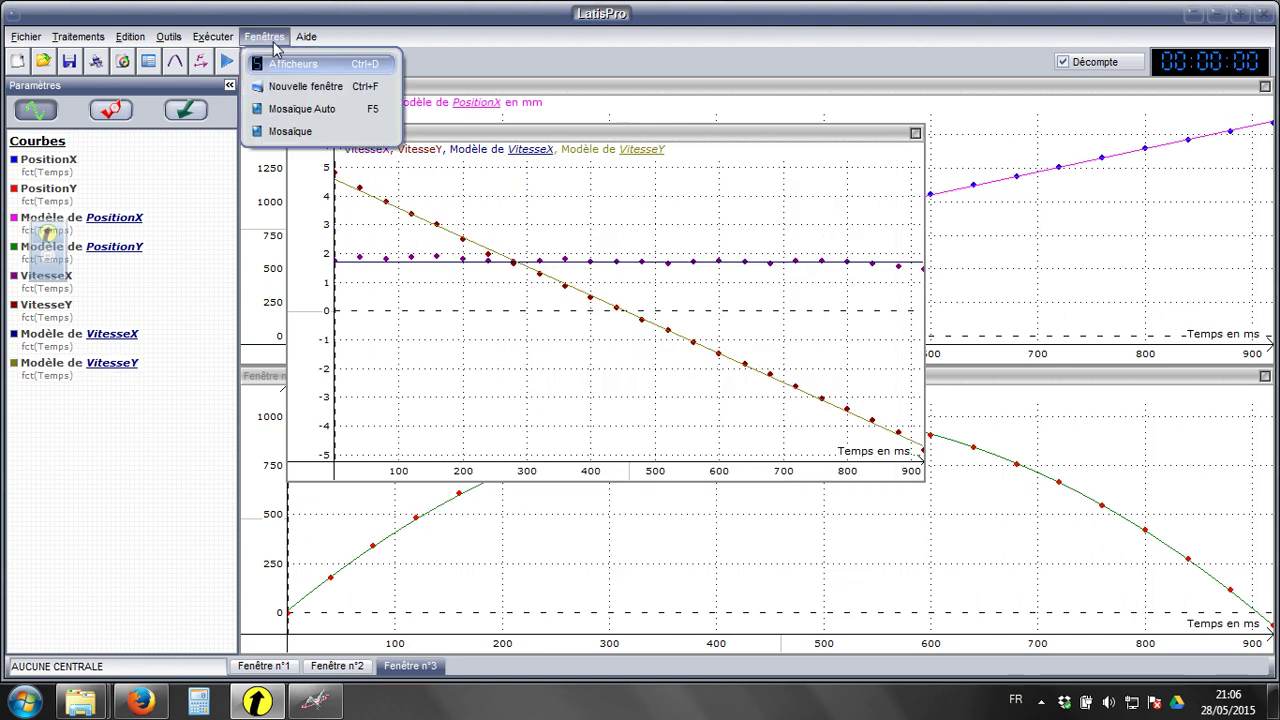
{"action": "left_click", "coordinate": [301, 113]}
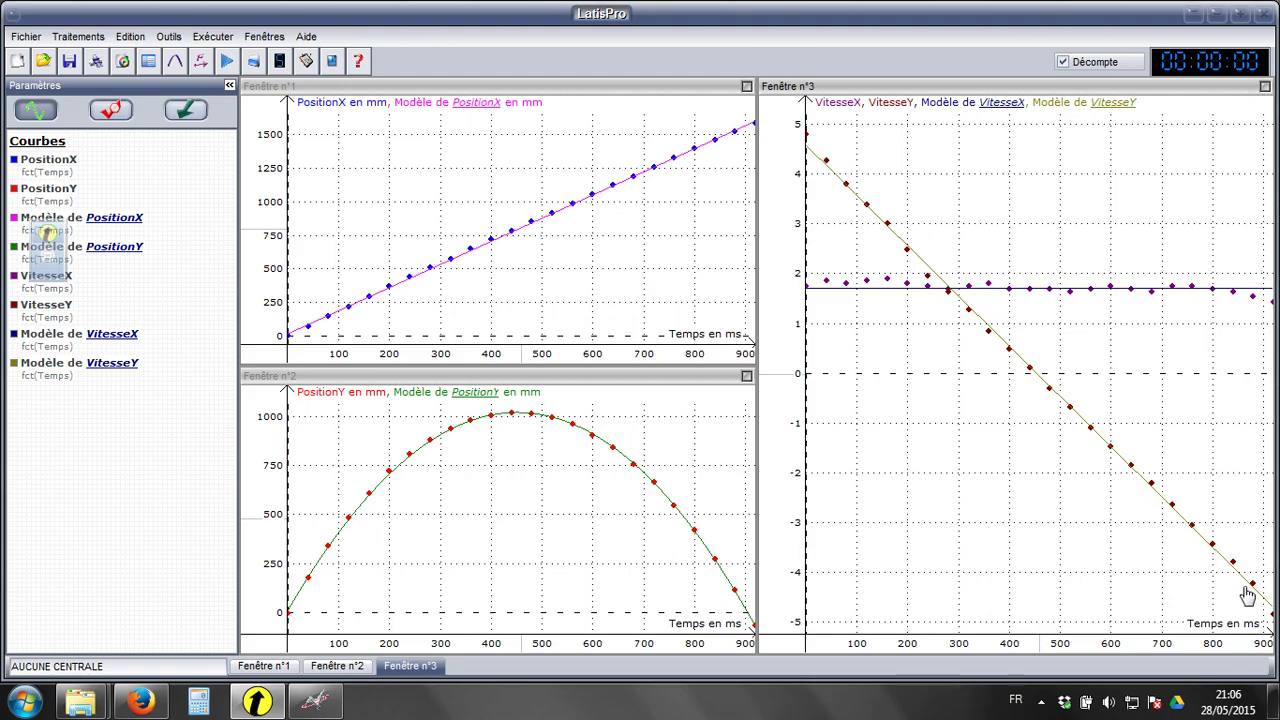
Add AccelerationX=deriv(VitesseX) and AccelerationY=deriv(VitesseY) to the Feuille de Calculs, run the calculation and close the sheet
{"action": "left_click", "coordinate": [106, 44]}
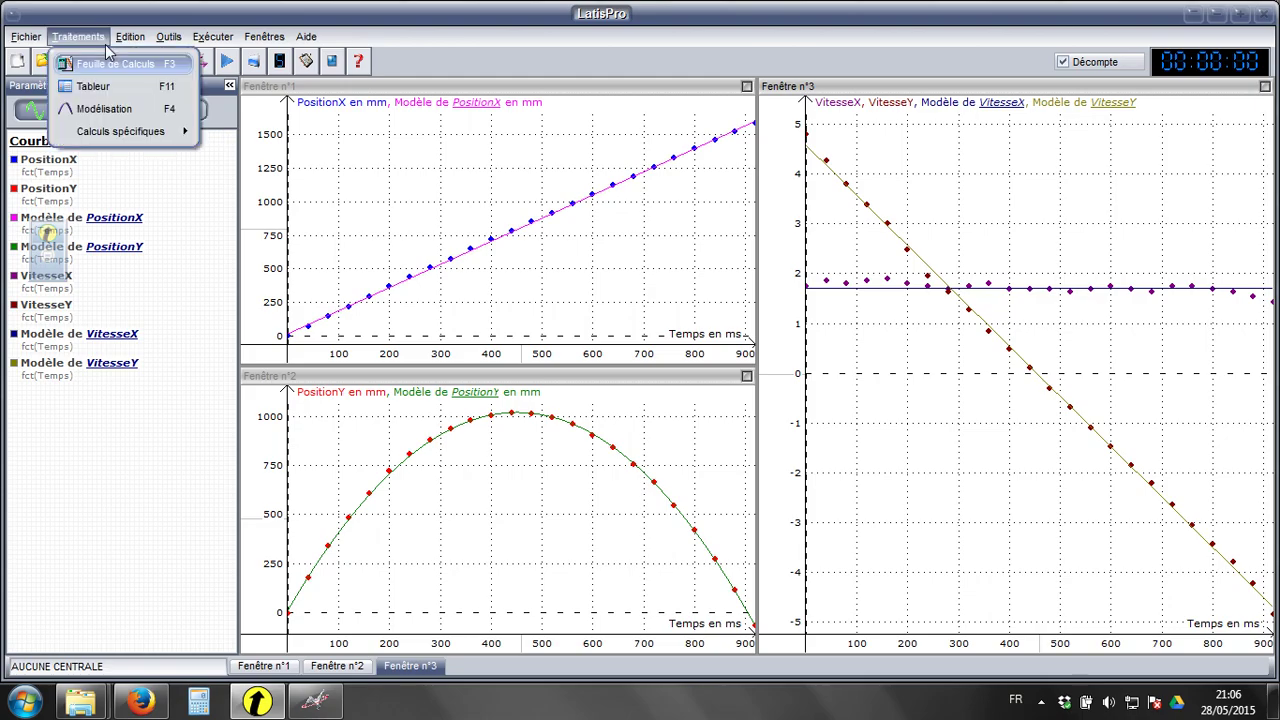
{"action": "left_click", "coordinate": [112, 68]}
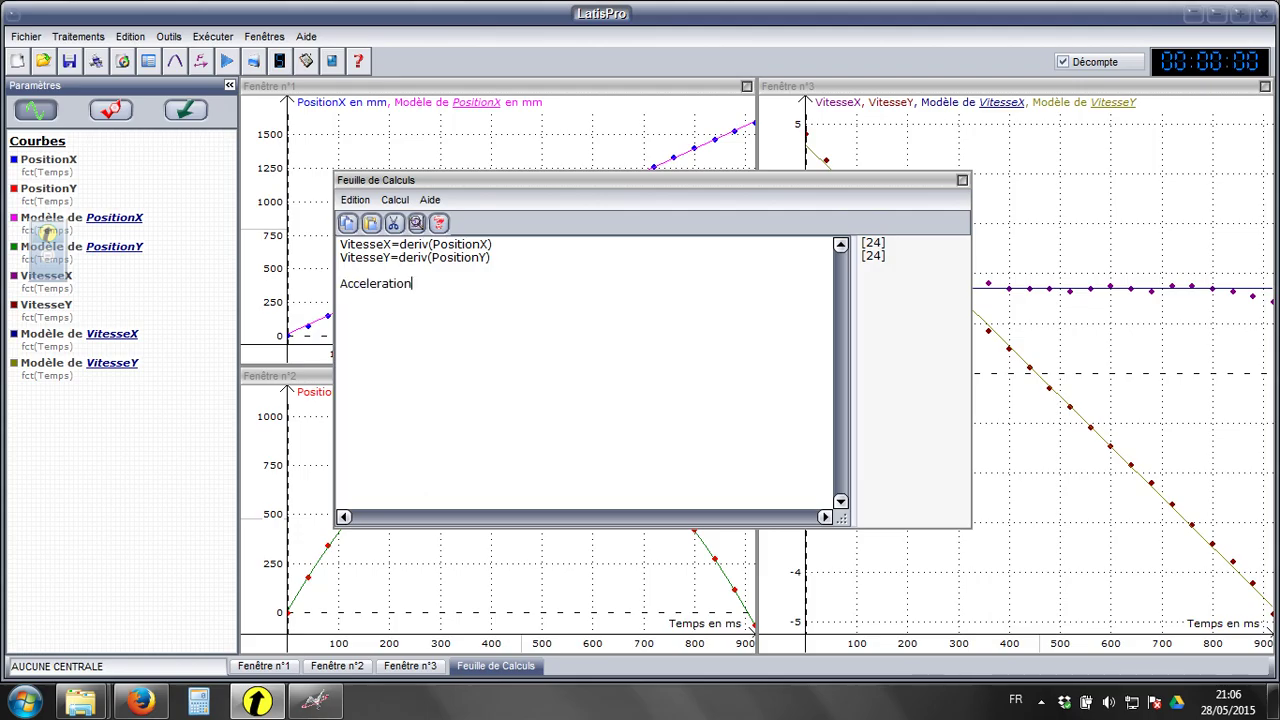
{"action": "type", "text": "=deriv(Vitesse"}
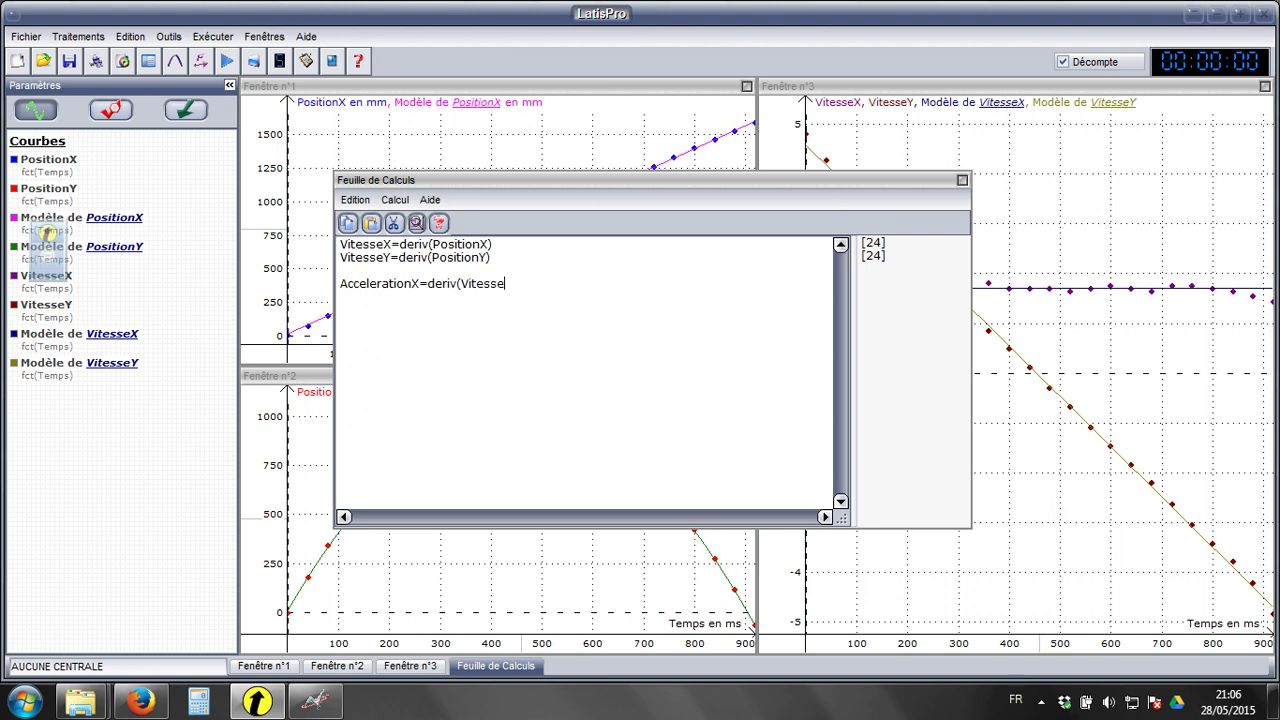
{"action": "type", "text": "X) AccelerationY=deriv(VitesseY"}
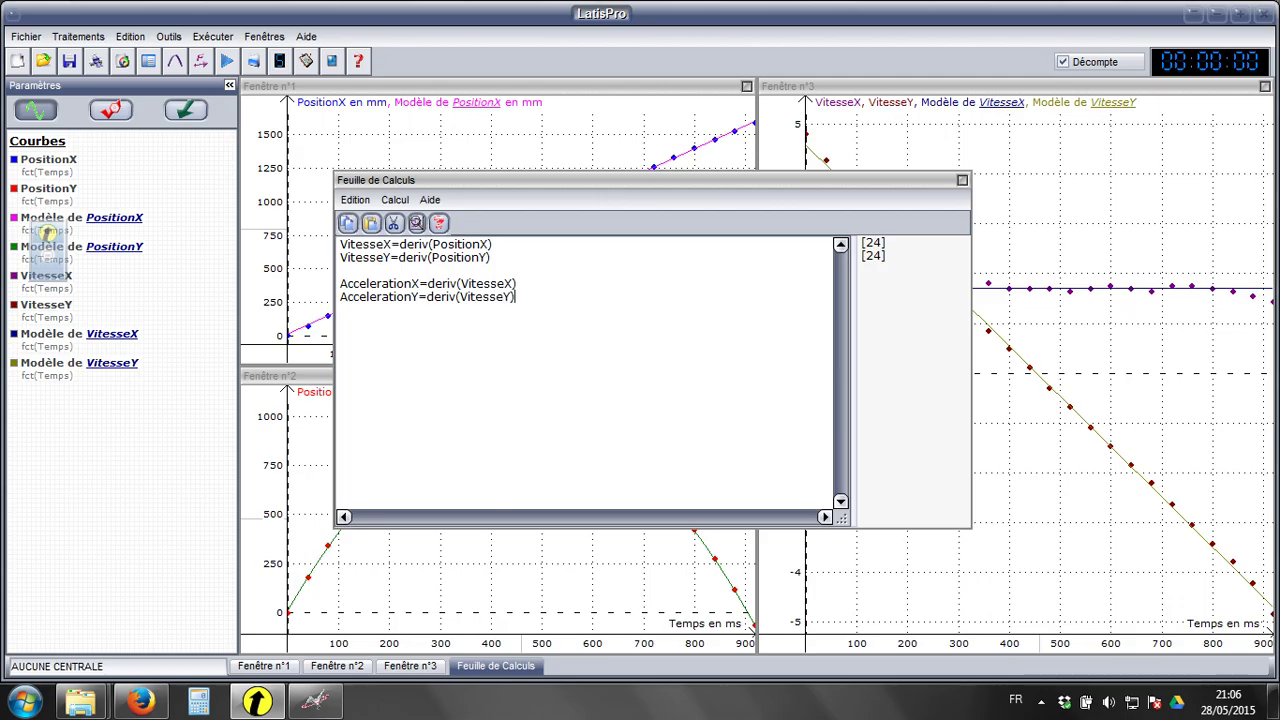
{"action": "key", "text": "F2"}
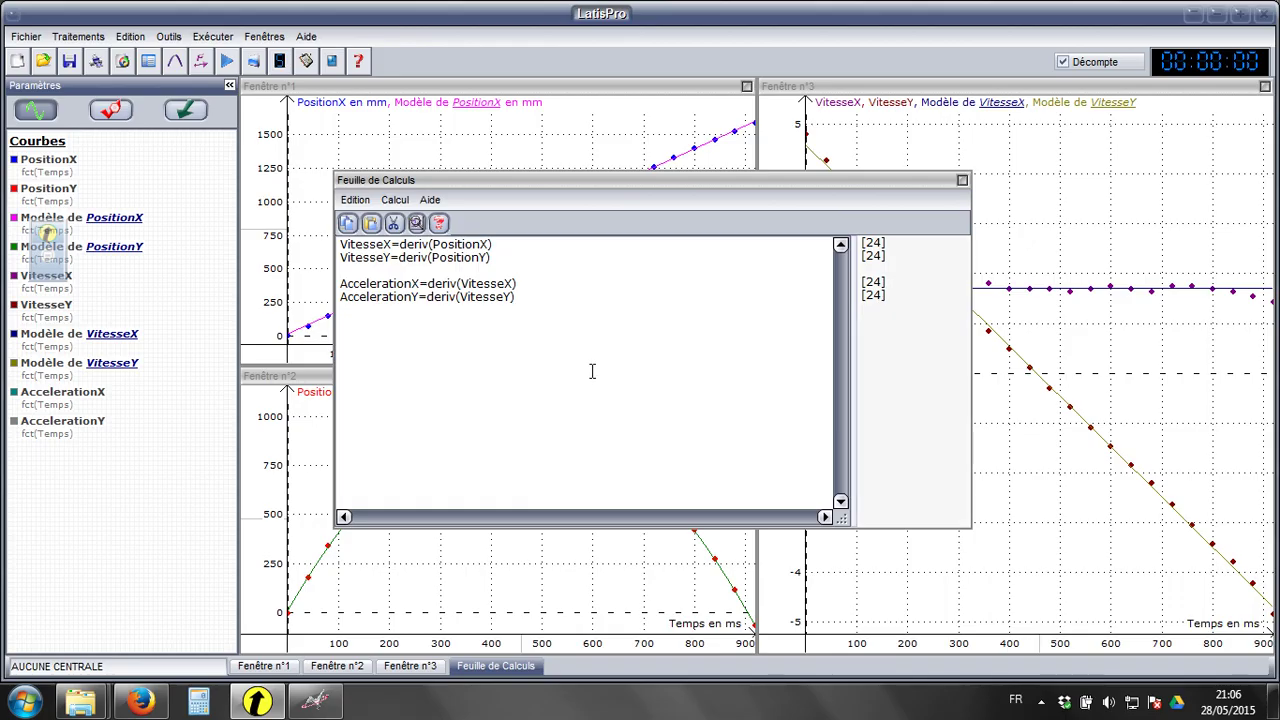
{"action": "left_click", "coordinate": [962, 180]}
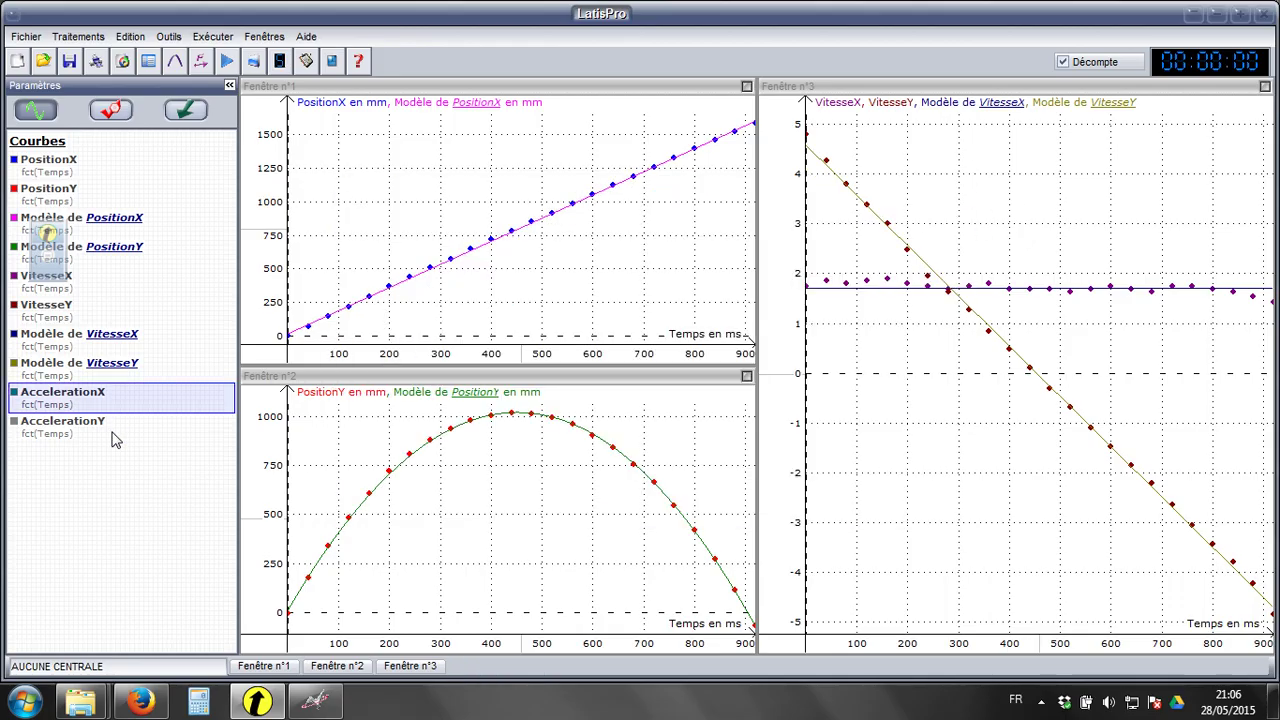
Create a new graph window and plot both AccelerationX and AccelerationY in it
{"action": "left_click", "coordinate": [265, 37]}
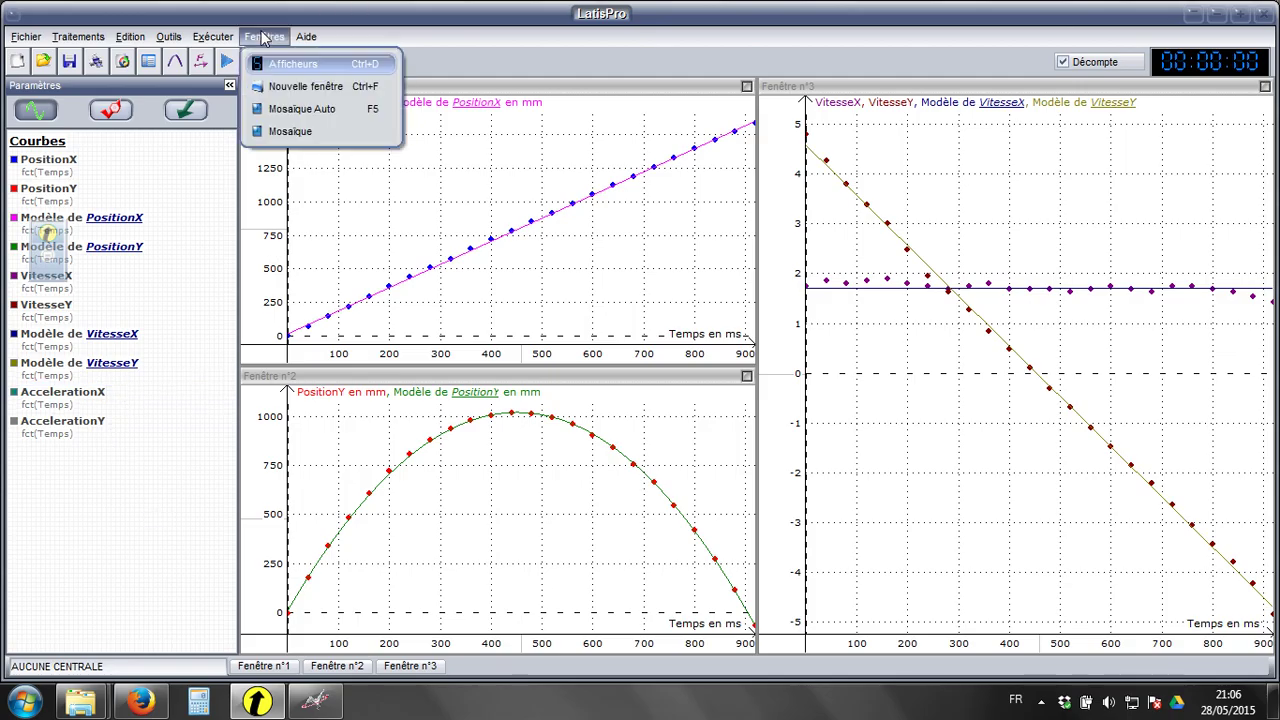
{"action": "left_click", "coordinate": [306, 86]}
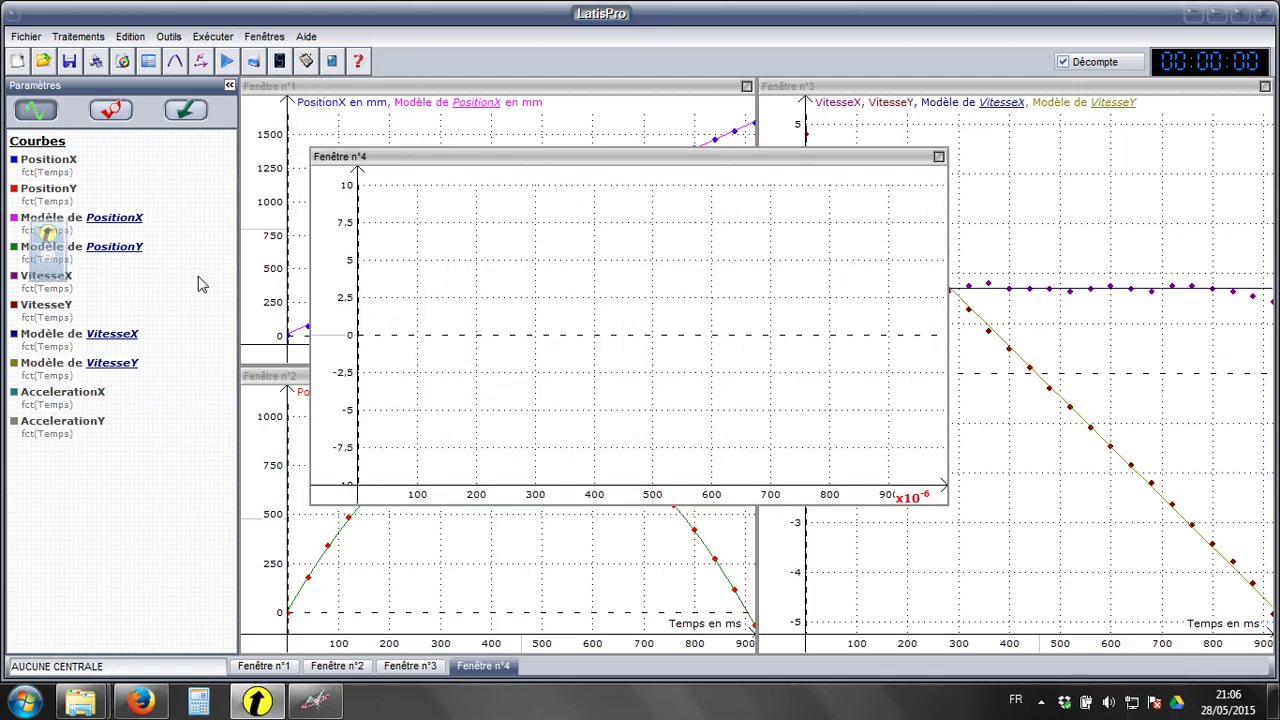
{"action": "left_click_drag", "start_coordinate": [92, 398], "coordinate": [480, 326]}
{"action": "left_click_drag", "start_coordinate": [68, 424], "coordinate": [496, 277]}
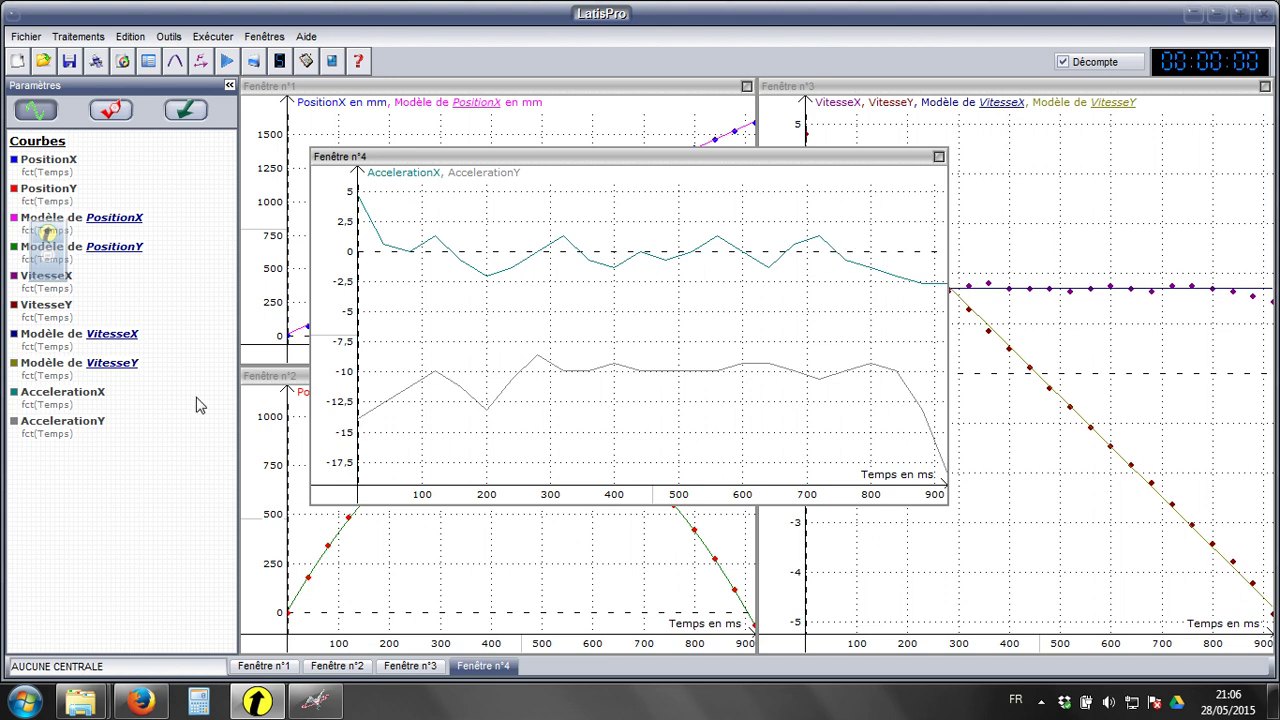
Set the display style of the AccelerationX curve to unconnected round points
{"action": "left_click", "coordinate": [98, 401]}
{"action": "double_click", "coordinate": [98, 401]}
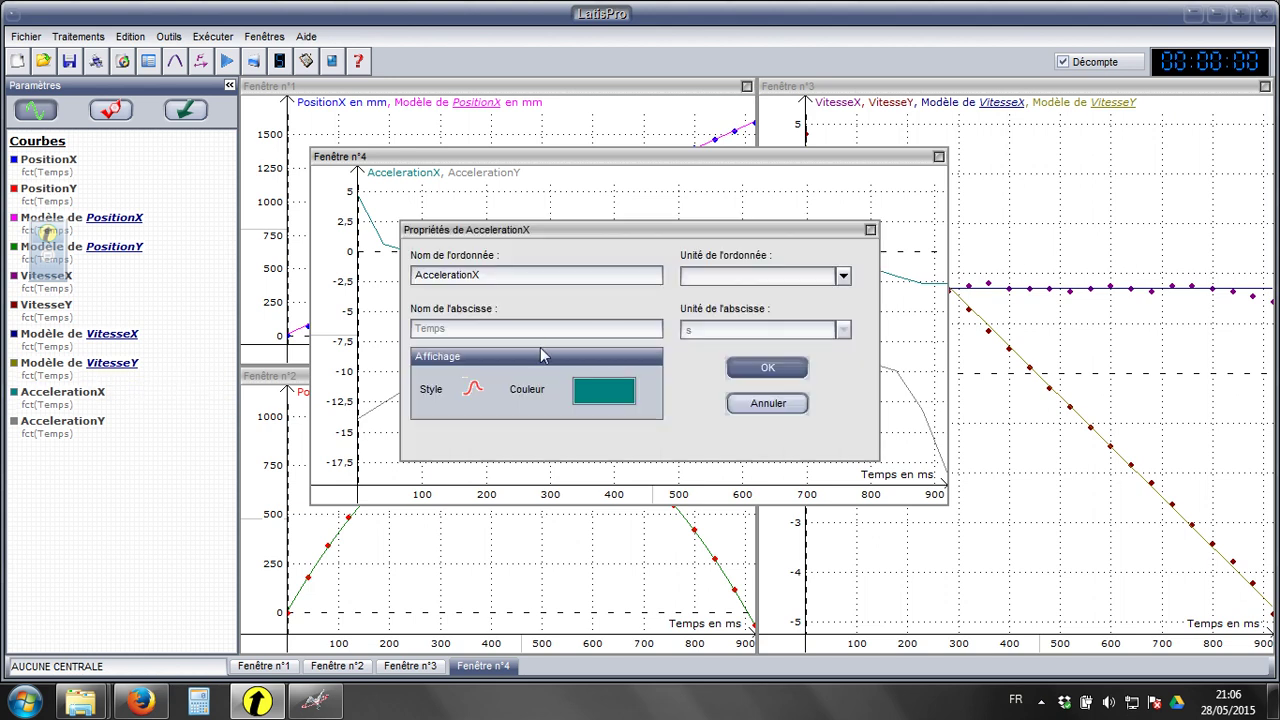
{"action": "left_click", "coordinate": [474, 389]}
{"action": "left_click", "coordinate": [646, 290]}
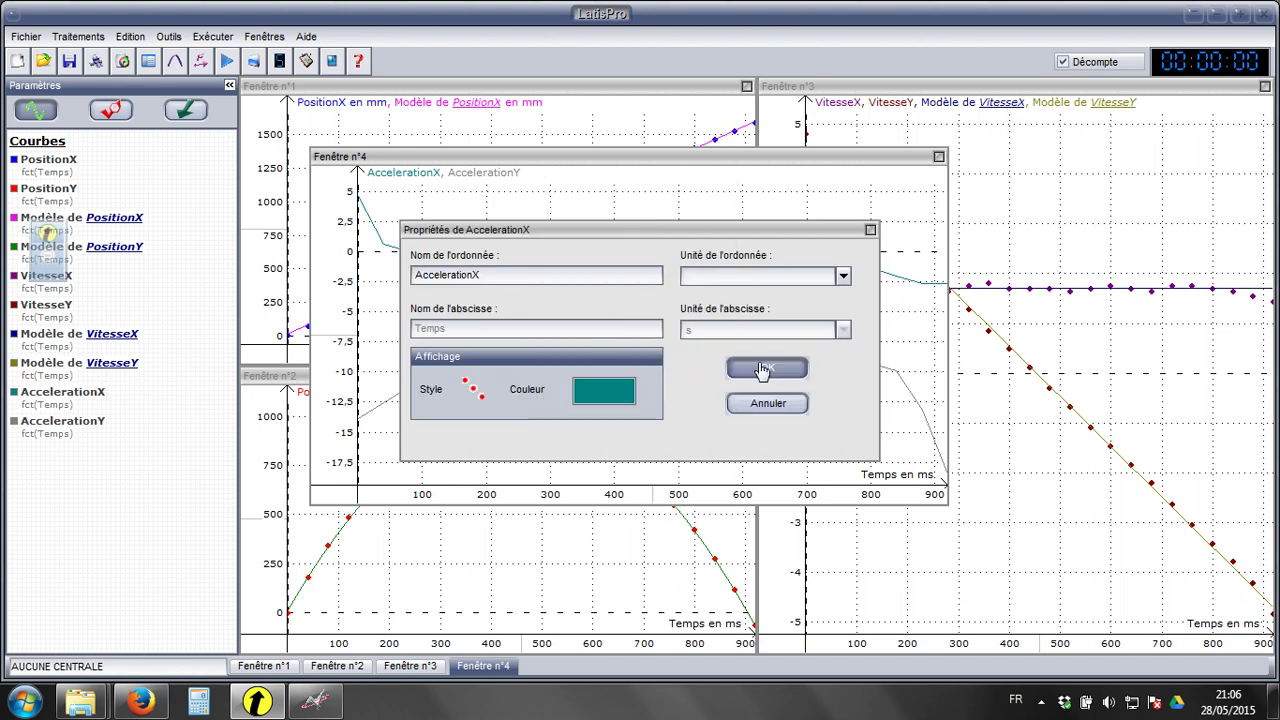
{"action": "left_click", "coordinate": [767, 367]}
Give the AccelerationY curve the same round-point display style and tile the four graph windows with Mosaïque Auto
{"action": "left_click", "coordinate": [88, 424]}
{"action": "double_click", "coordinate": [88, 424]}
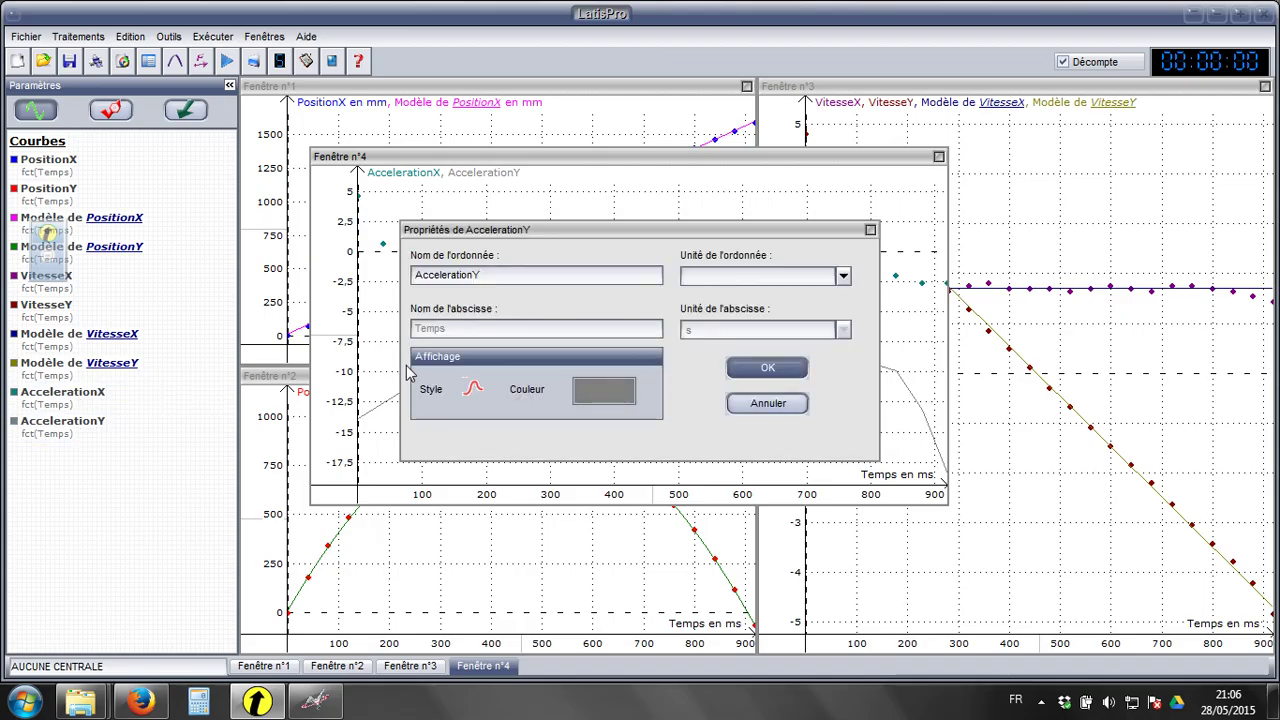
{"action": "left_click", "coordinate": [474, 389]}
{"action": "left_click", "coordinate": [666, 292]}
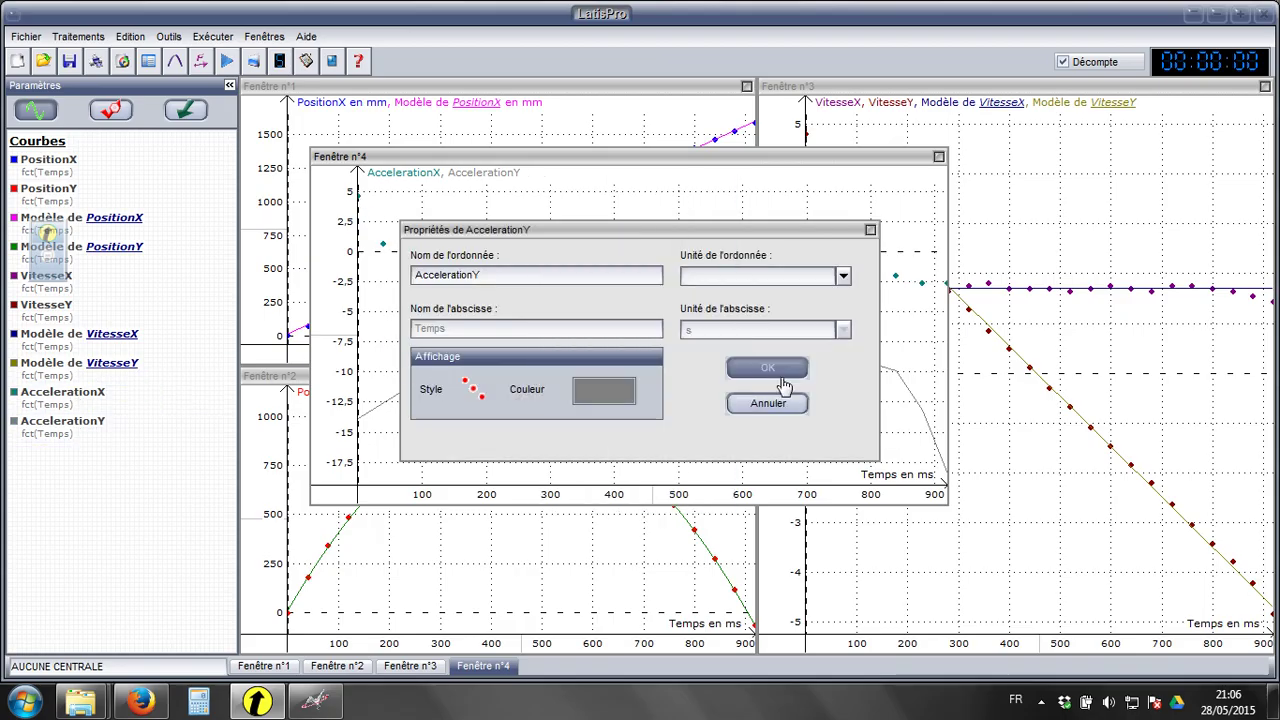
{"action": "left_click", "coordinate": [780, 375]}
{"action": "left_click", "coordinate": [268, 37]}
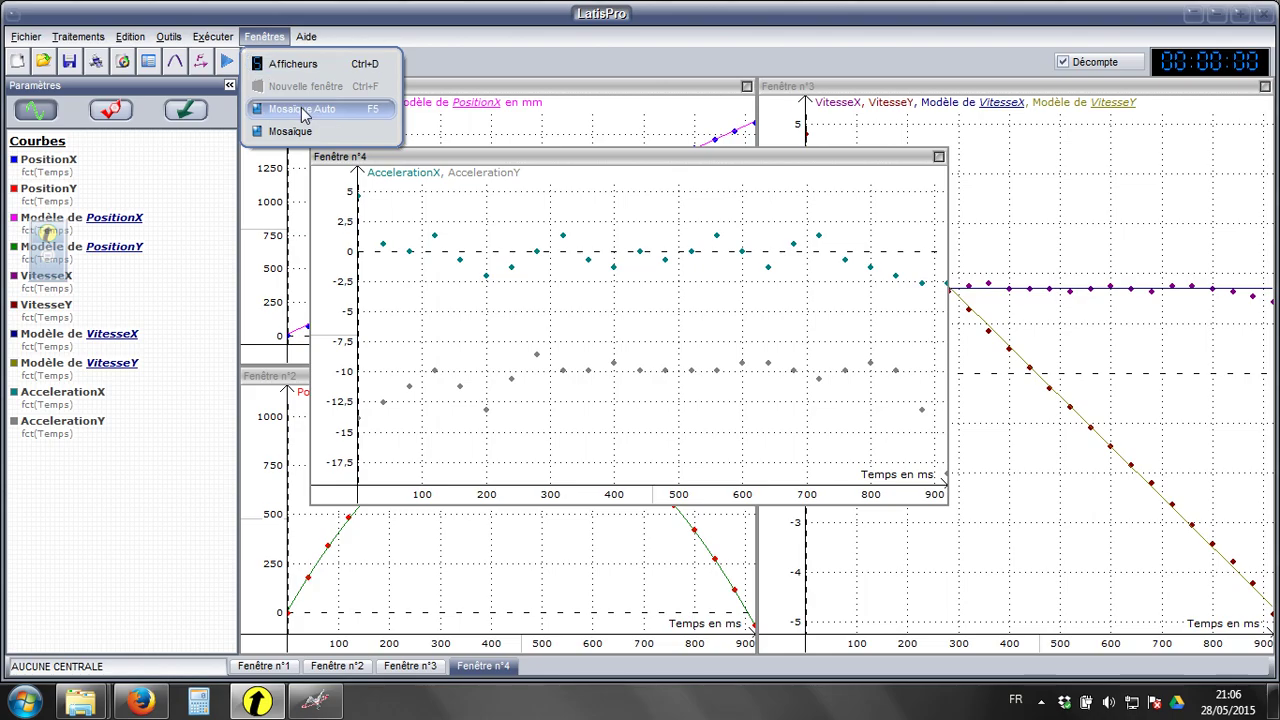
{"action": "left_click", "coordinate": [303, 109]}
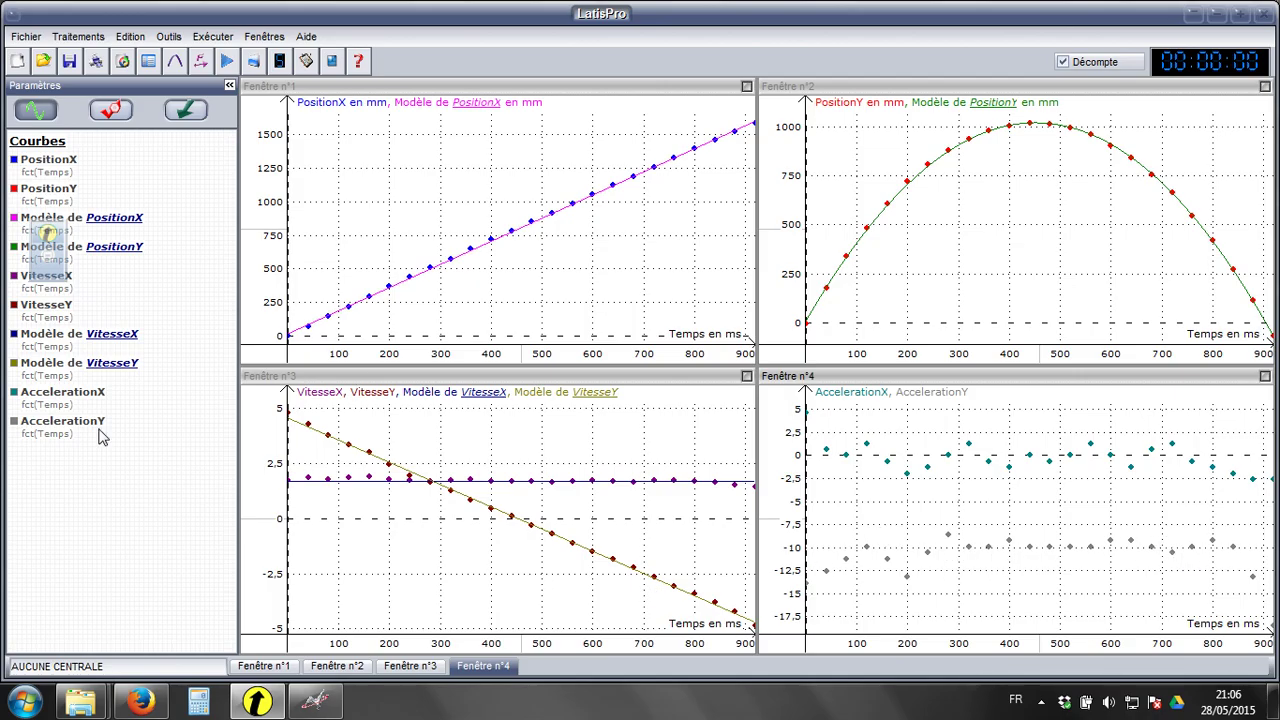
Fit a Constante model to the AccelerationX curve and expand the modelling results
{"action": "left_click", "coordinate": [175, 63]}
{"action": "left_click_drag", "start_coordinate": [83, 399], "coordinate": [530, 212]}
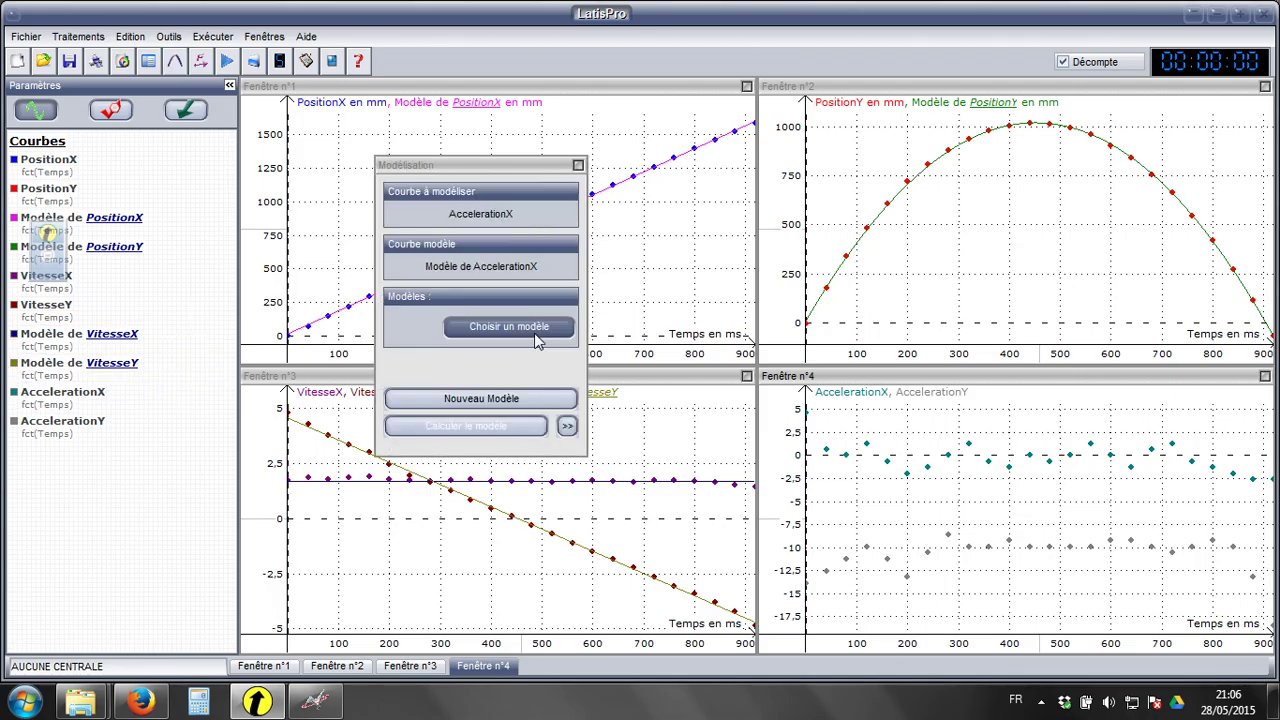
{"action": "left_click", "coordinate": [535, 342]}
{"action": "left_click", "coordinate": [666, 208]}
{"action": "left_click", "coordinate": [510, 426]}
{"action": "left_click", "coordinate": [567, 426]}
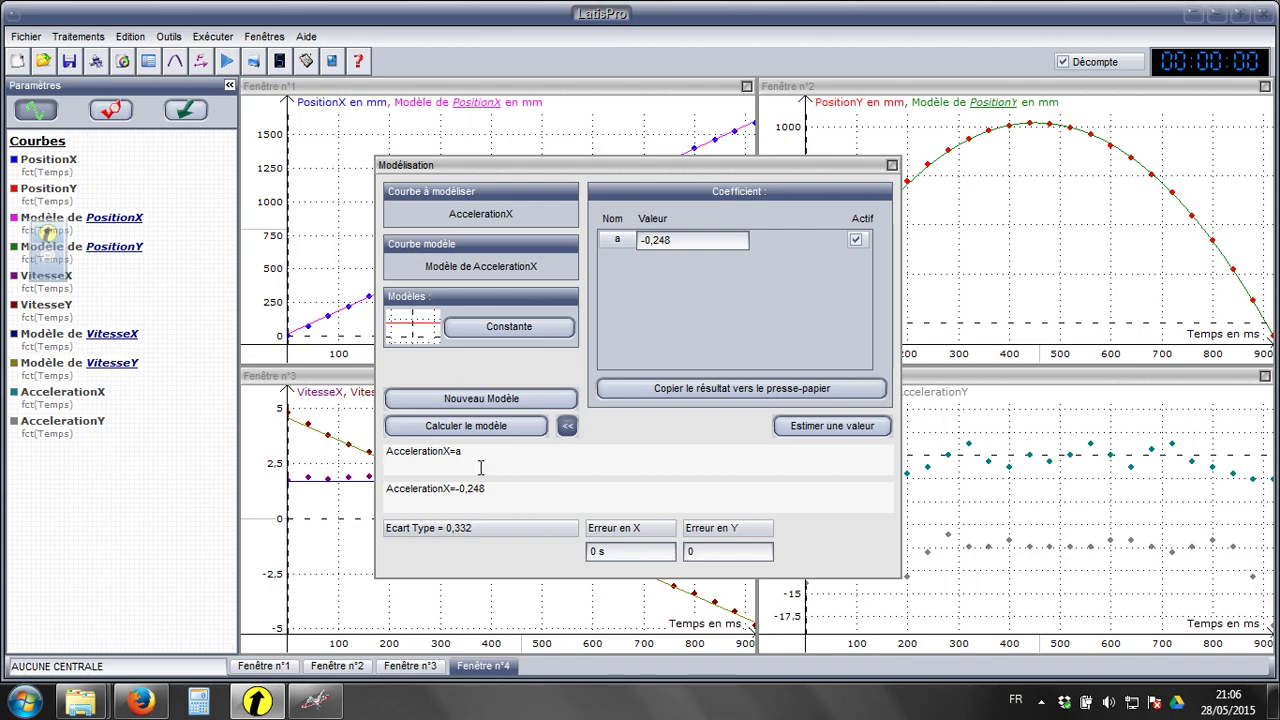
Fit a Constante model to the AccelerationY curve and close the modelling window
{"action": "left_click", "coordinate": [96, 436]}
{"action": "left_click_drag", "start_coordinate": [96, 436], "coordinate": [494, 237]}
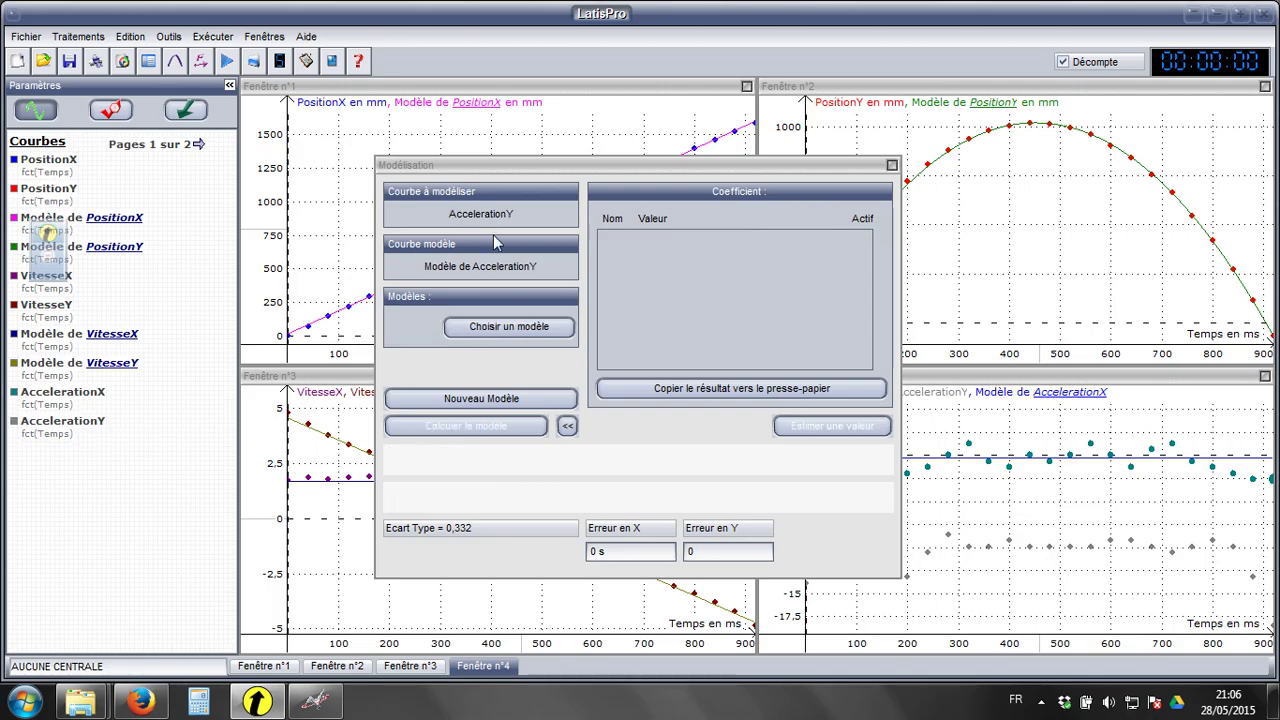
{"action": "left_click", "coordinate": [503, 432]}
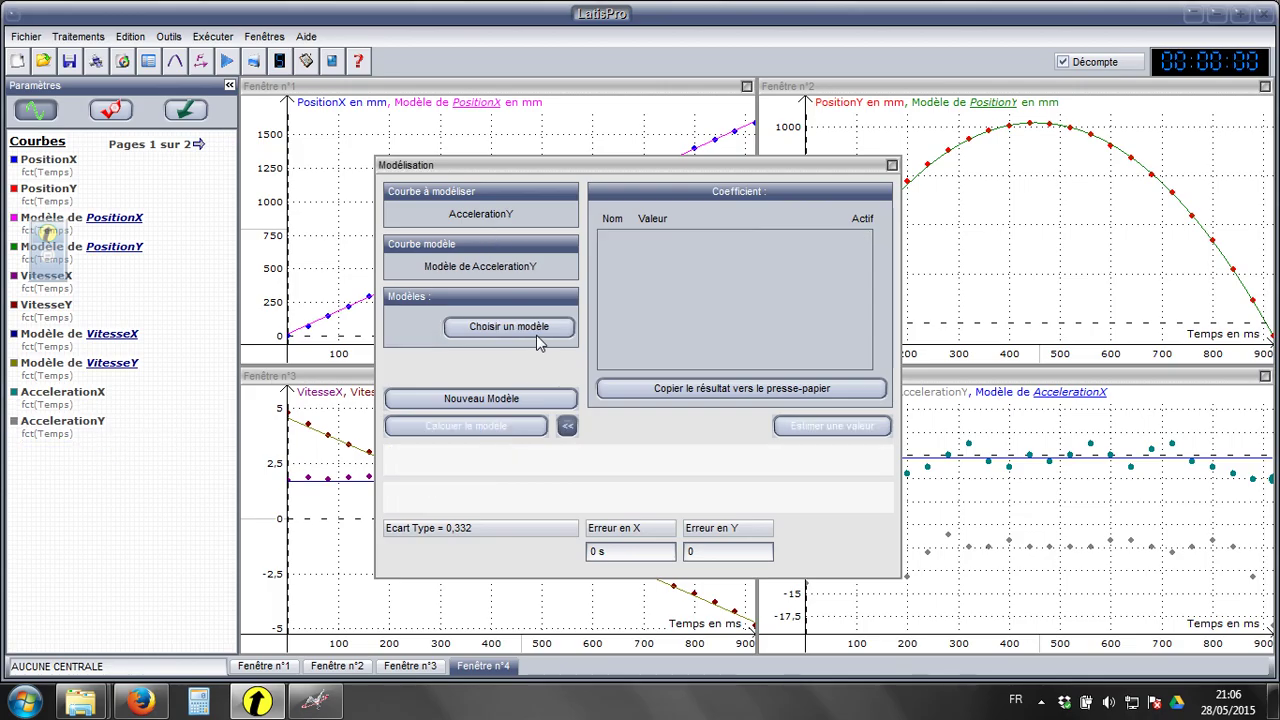
{"action": "left_click", "coordinate": [536, 331]}
{"action": "left_click", "coordinate": [650, 200]}
{"action": "left_click", "coordinate": [500, 430]}
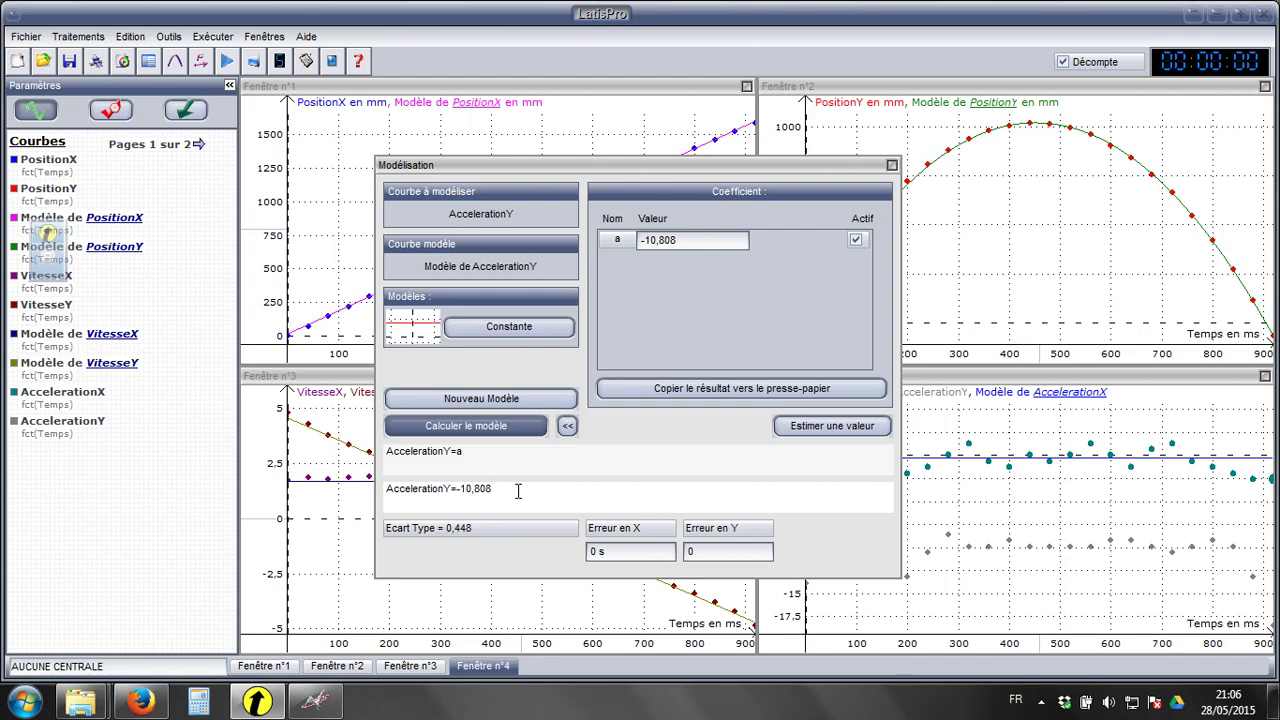
{"action": "left_click", "coordinate": [893, 166]}
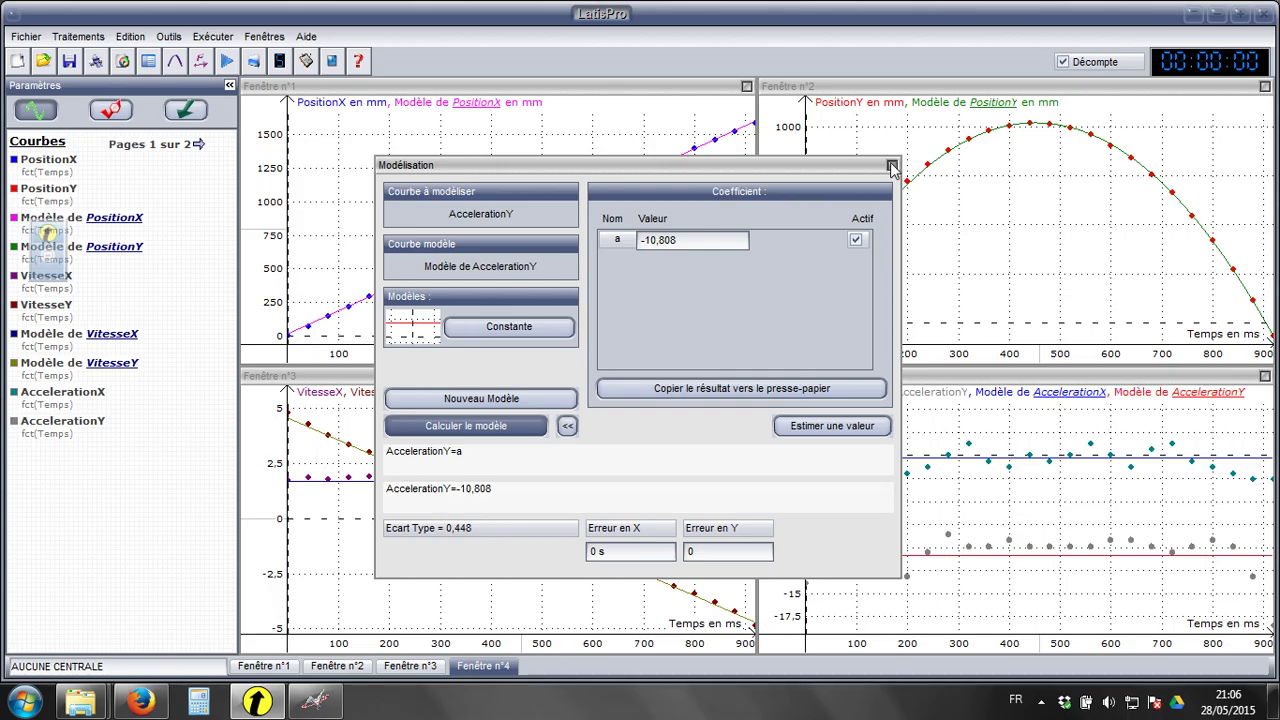
{"action": "left_click", "coordinate": [893, 166]}
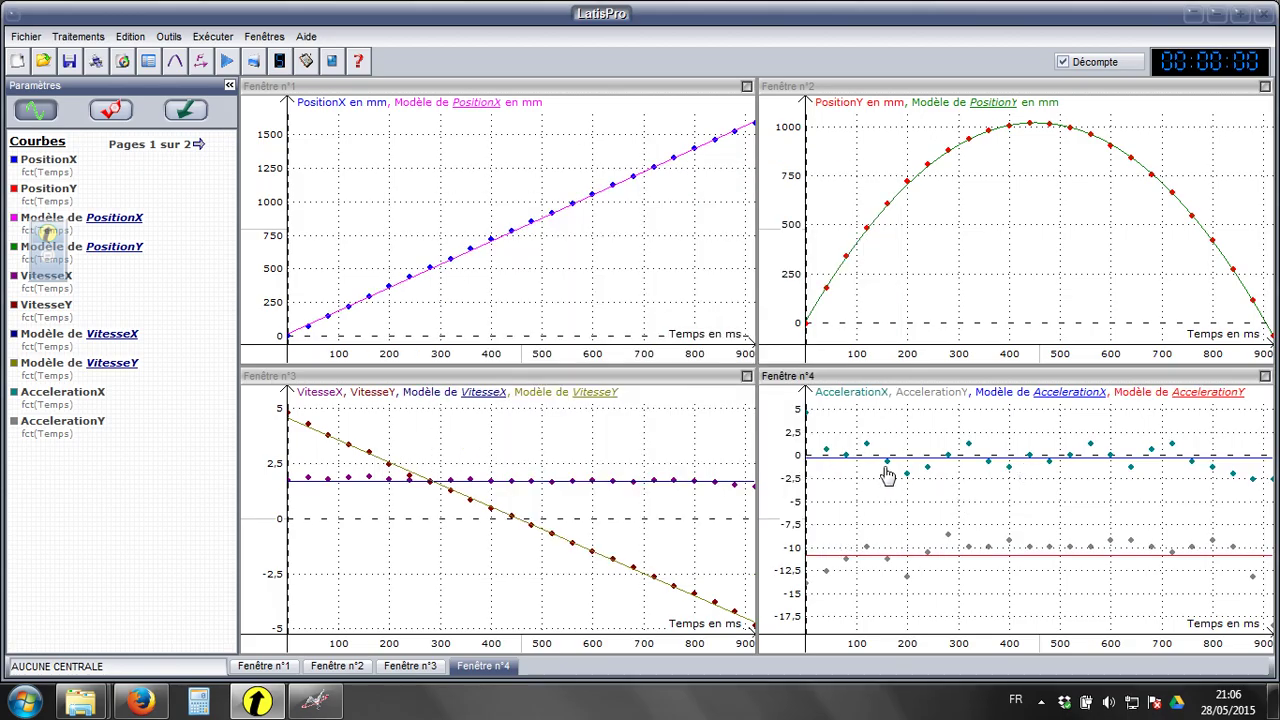